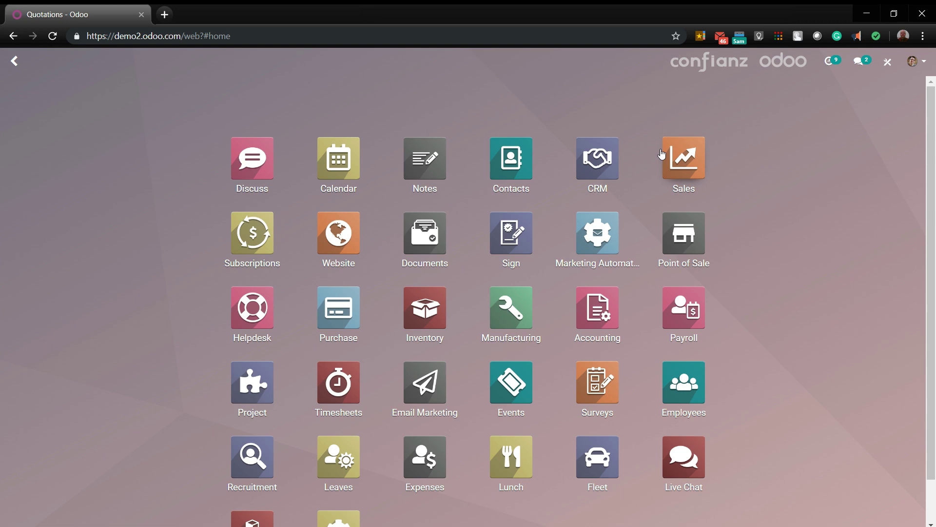
# Step: Start a new quotation from the quotations list in Sales
pyautogui.click(682, 158)
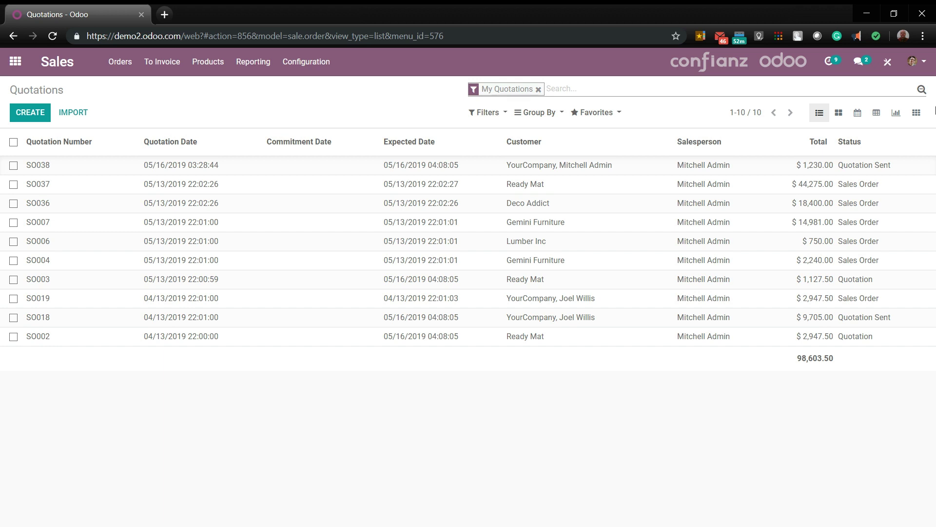
pyautogui.click(121, 63)
pyautogui.click(131, 88)
pyautogui.click(29, 113)
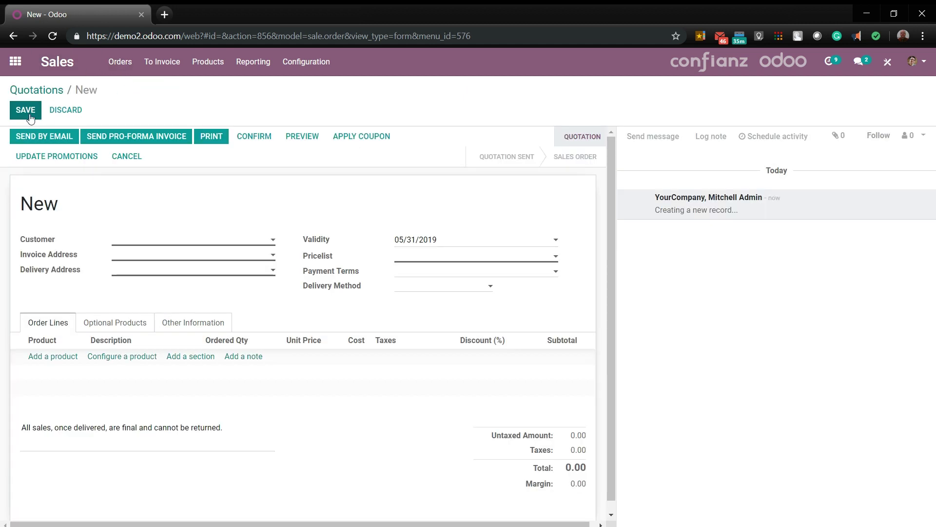
# Step: Create Duke University as a new company customer from the duke.edu suggestion and assign it to the quotation
pyautogui.click(197, 243)
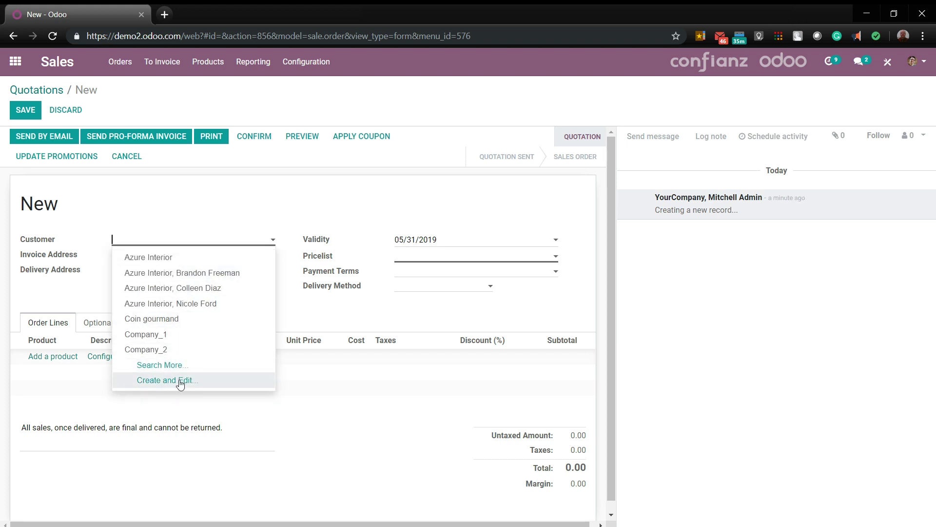
pyautogui.click(173, 242)
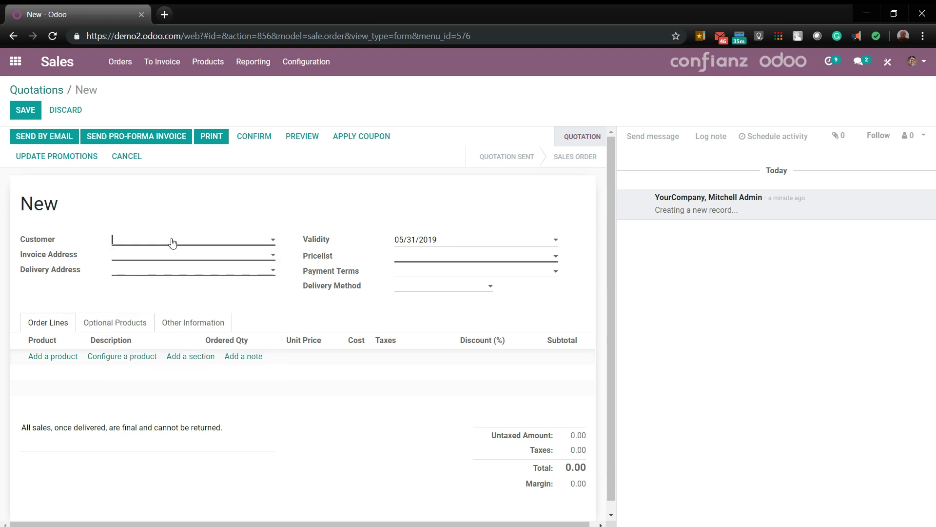
pyautogui.write('Du')
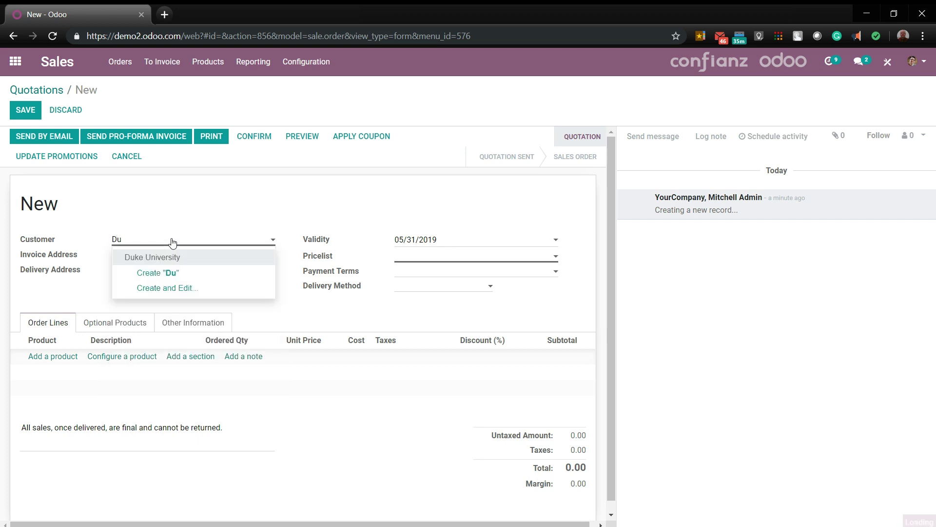
pyautogui.write('ke')
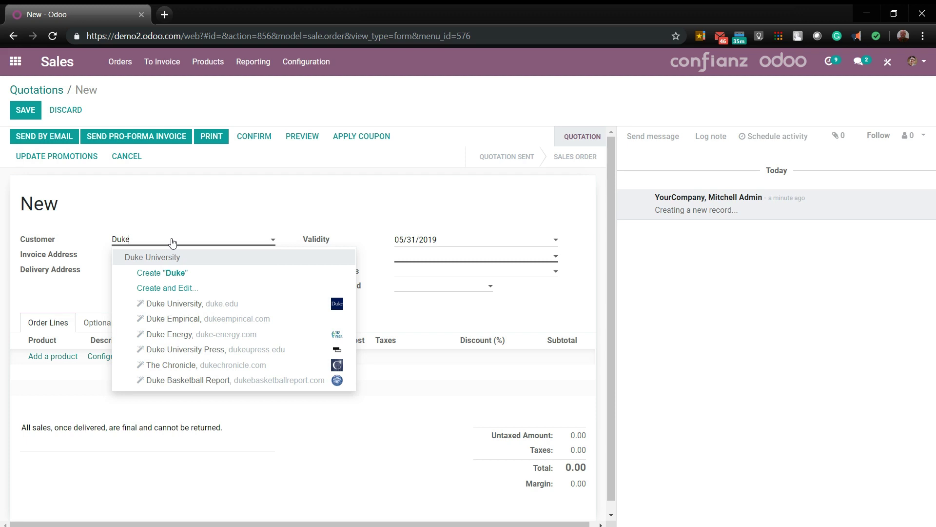
pyautogui.click(184, 307)
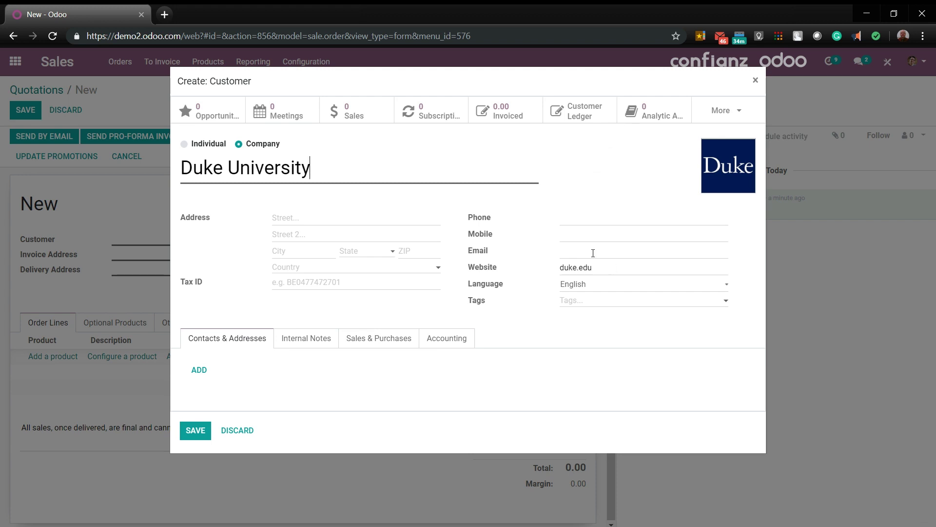
pyautogui.click(187, 438)
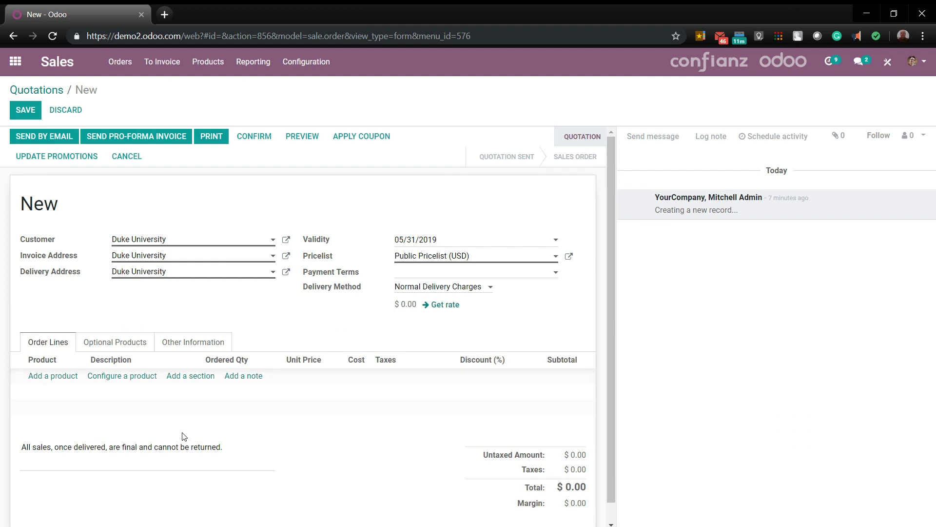
# Step: Add an order line for [FURN_7777] Office Chair with Tax 15.00% and a delivery lead time of 5 days
pyautogui.click(53, 380)
pyautogui.write('chair')
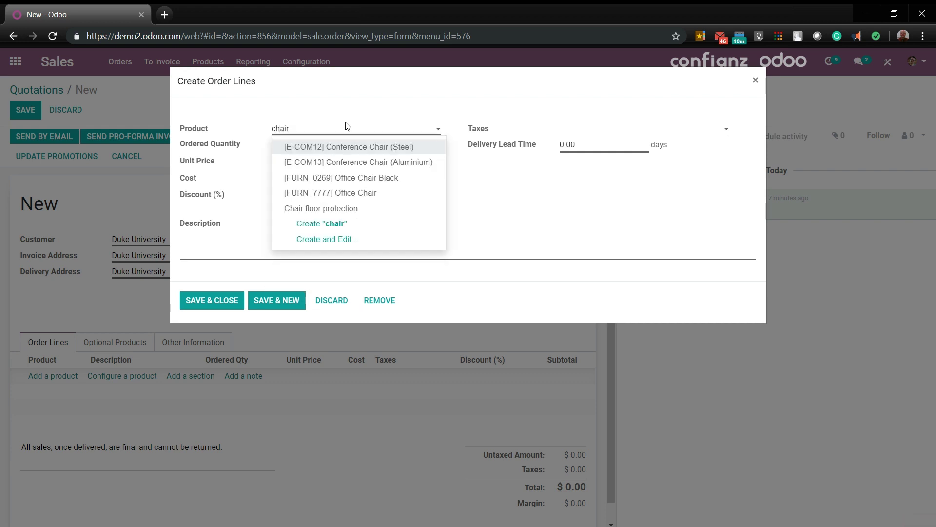
pyautogui.click(341, 193)
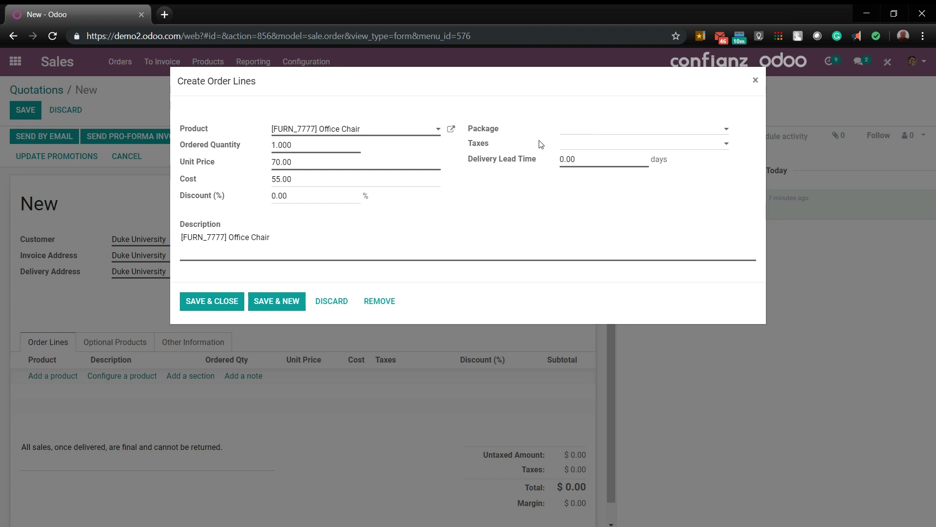
pyautogui.click(594, 149)
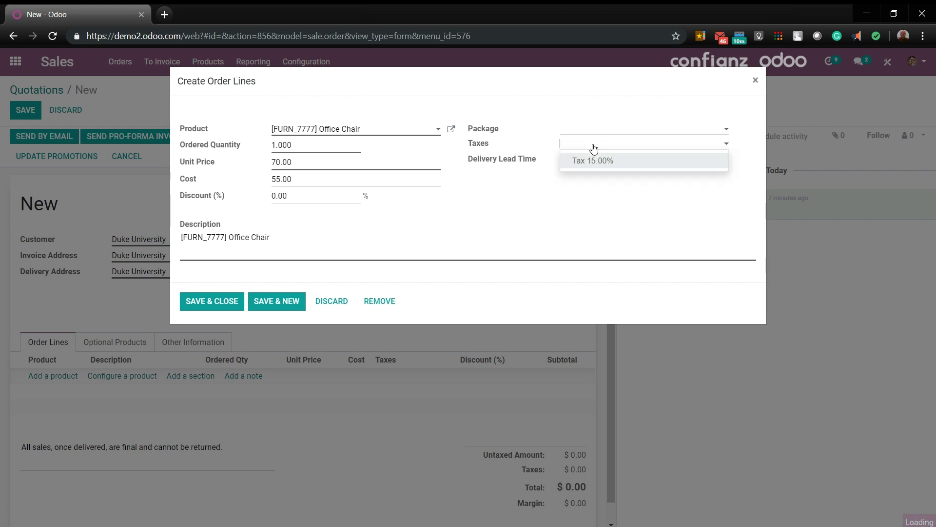
pyautogui.click(594, 162)
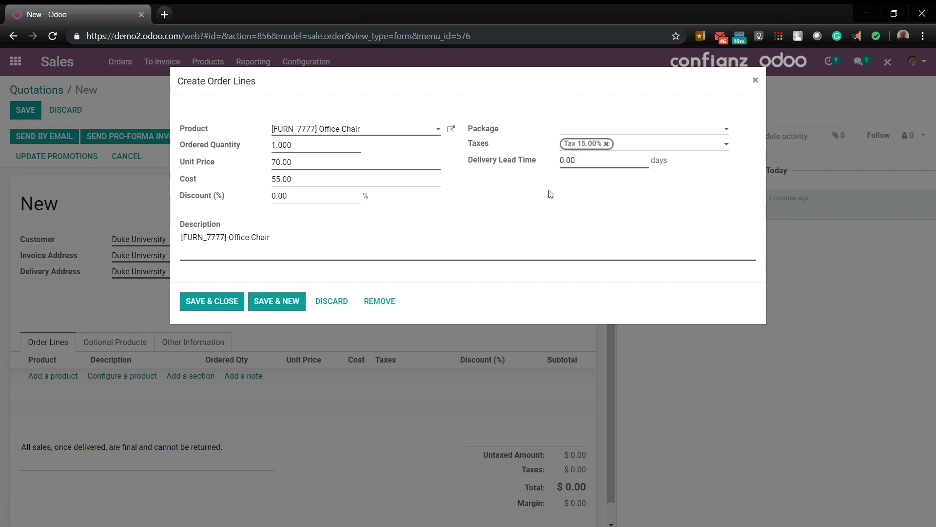
pyautogui.click(594, 161)
pyautogui.write('5')
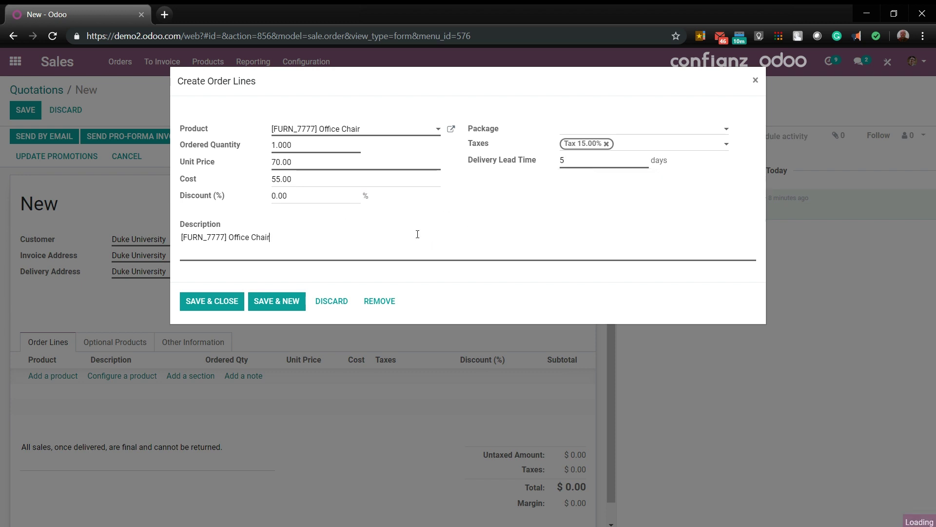
pyautogui.click(222, 299)
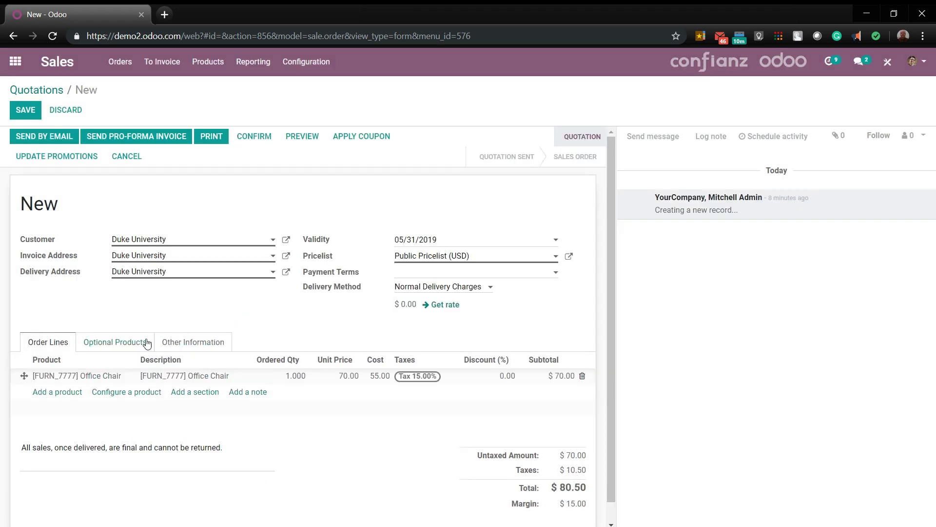
# Step: Add a section named Furniture and move it above the Office Chair line
pyautogui.click(195, 395)
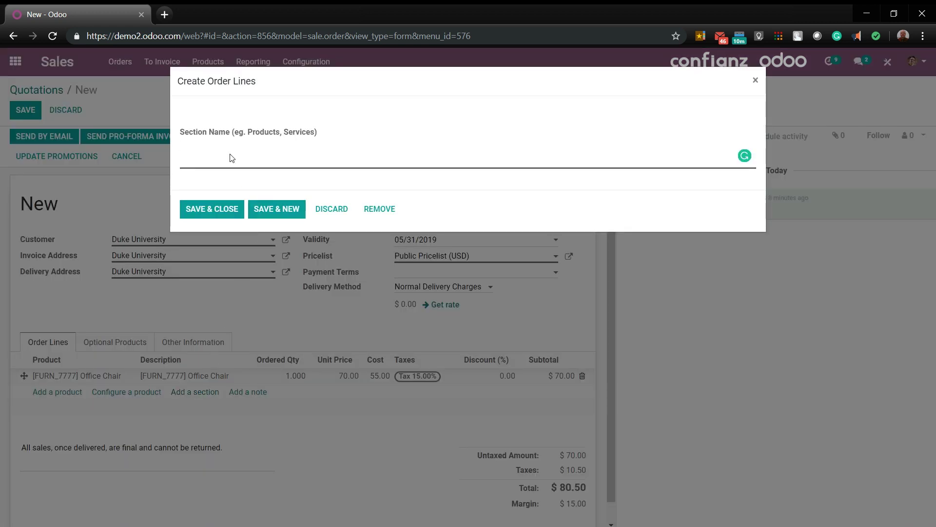
pyautogui.write('Furniture')
pyautogui.click(217, 207)
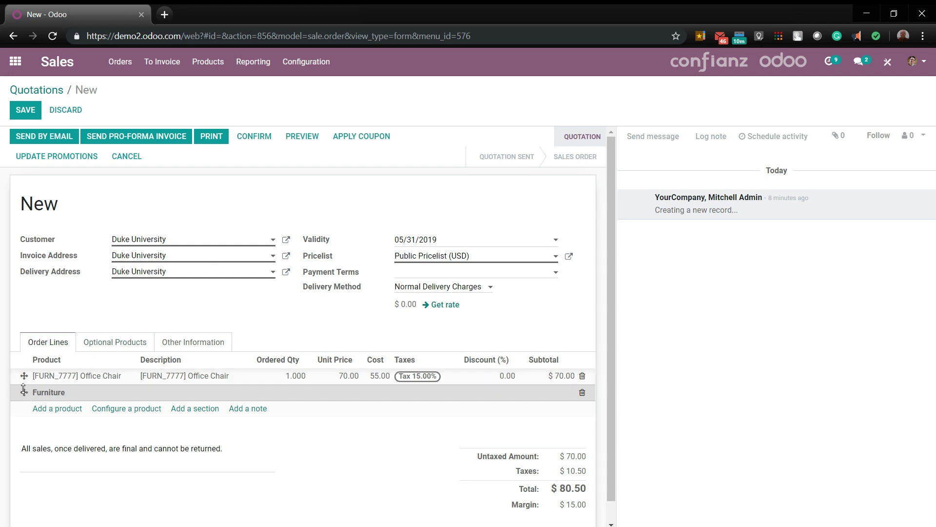
pyautogui.moveTo(24, 389); pyautogui.dragTo(24, 373)
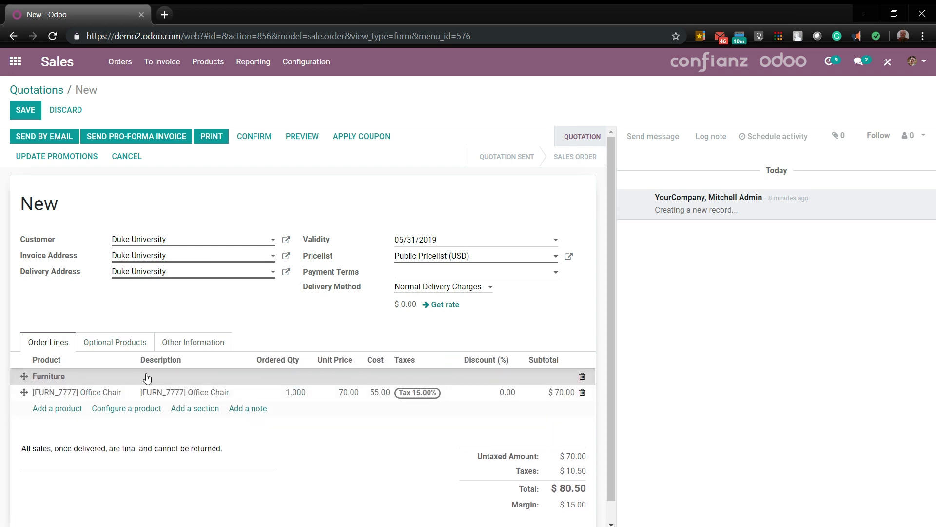
# Step: Start another order line and create a new product named Desk Lamp for it
pyautogui.click(68, 408)
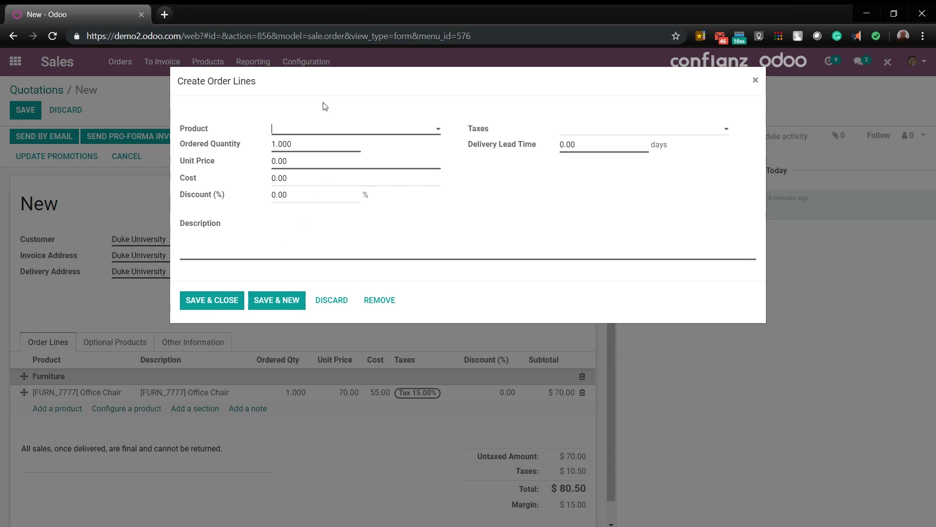
pyautogui.write('Desk ')
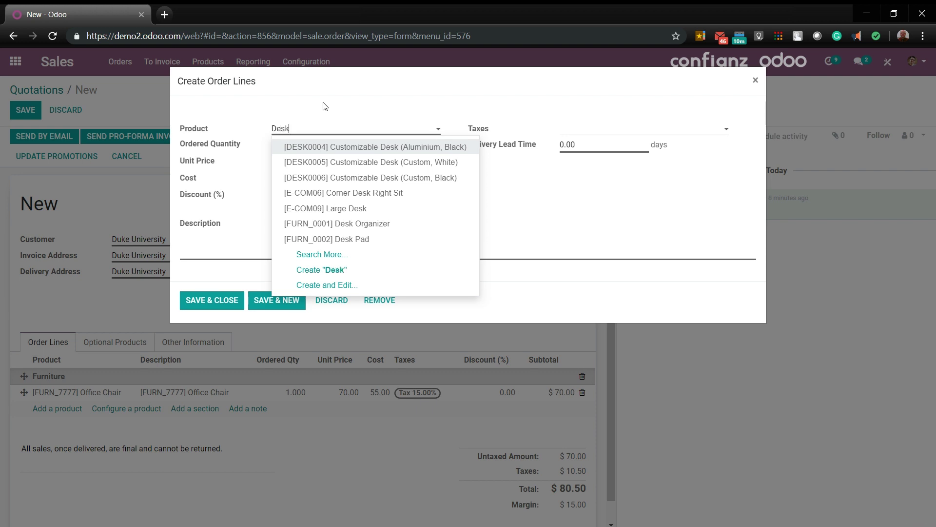
pyautogui.write('Lamp')
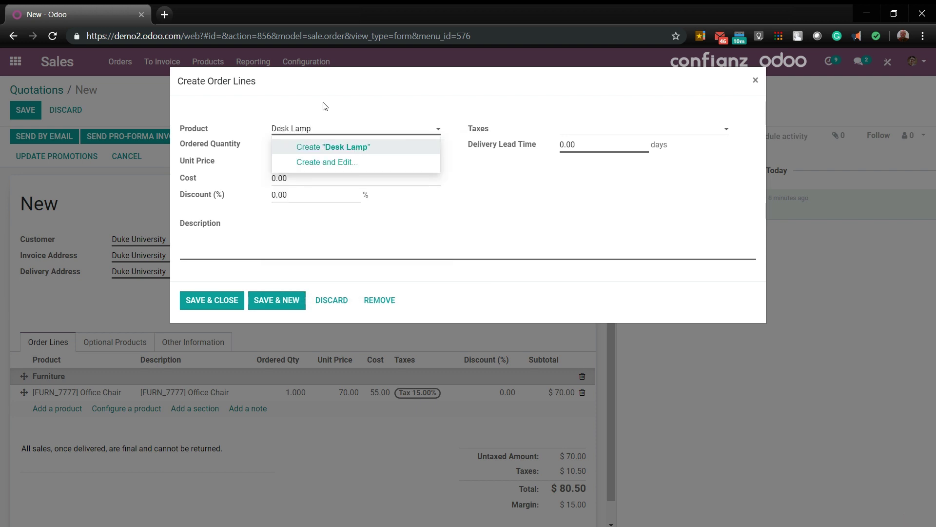
pyautogui.click(374, 152)
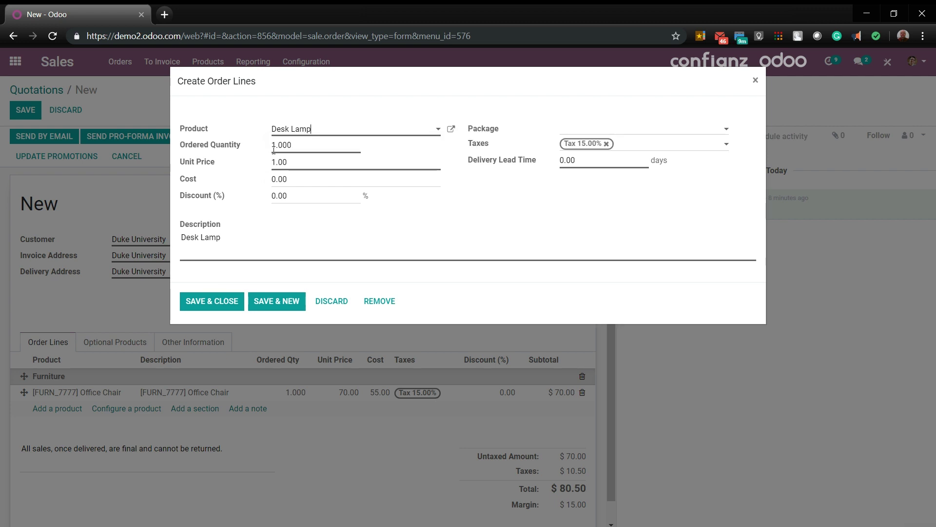
# Step: Set the Desk Lamp line's unit price to 10.00, cost to 5 and delivery lead time to 5 days, and save it
pyautogui.moveTo(300, 162); pyautogui.dragTo(231, 172)
pyautogui.write('10.00')
pyautogui.moveTo(291, 179); pyautogui.dragTo(261, 183)
pyautogui.write('5')
pyautogui.click(376, 232)
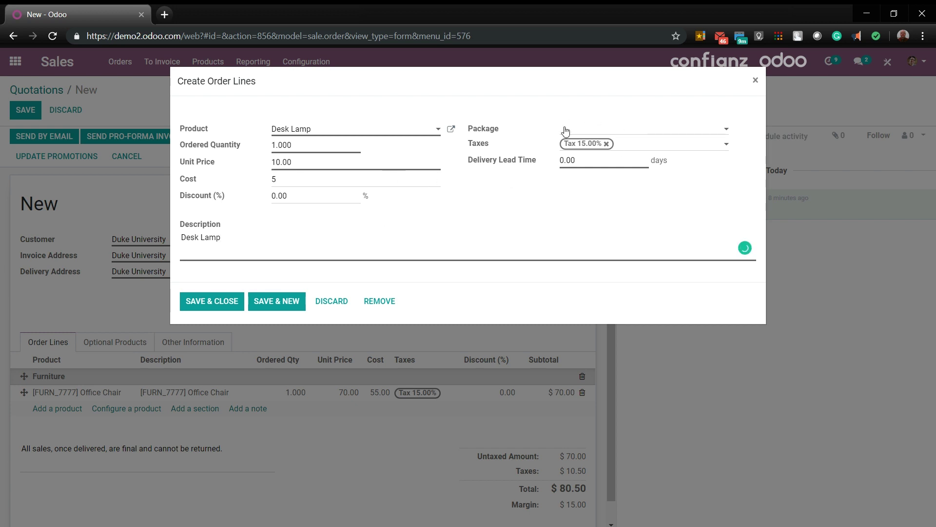
pyautogui.click(583, 160)
pyautogui.write('5')
pyautogui.click(234, 303)
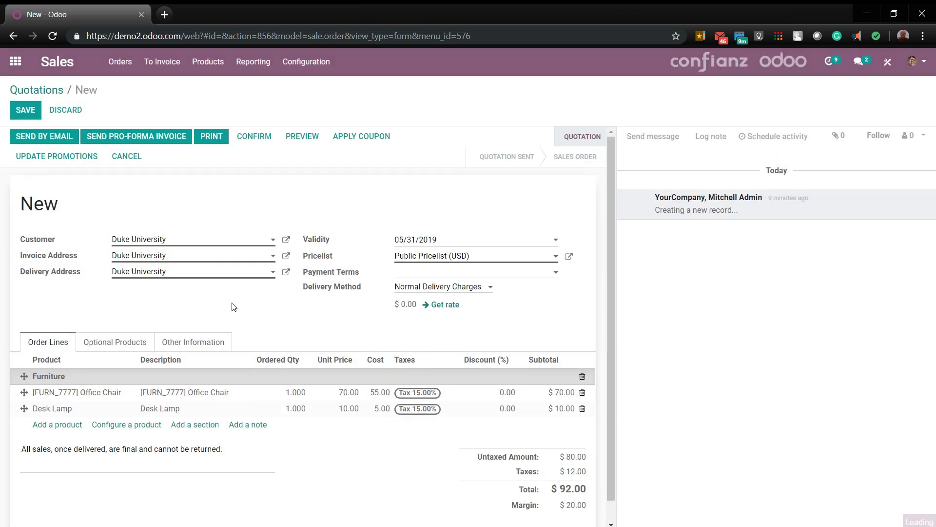
# Step: Add a section named Lights and move it above the Desk Lamp line
pyautogui.click(200, 426)
pyautogui.write('Lights')
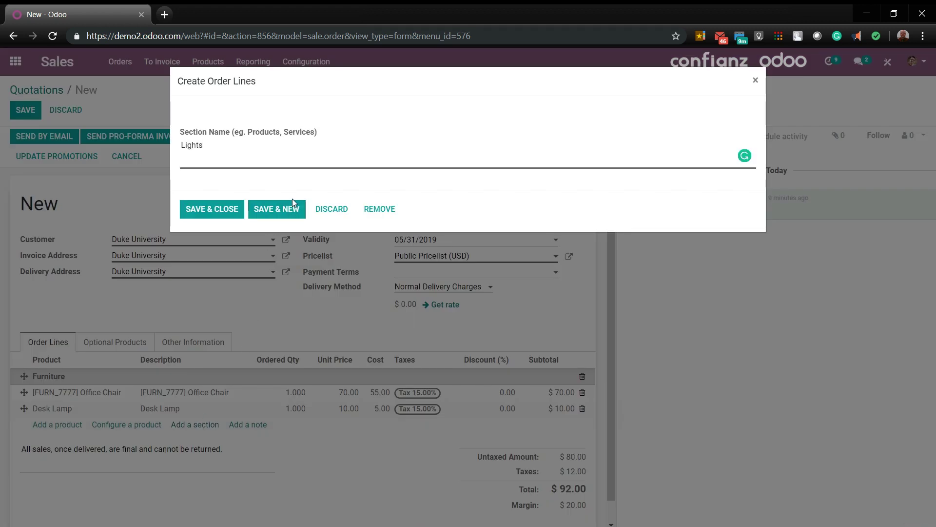
pyautogui.click(220, 208)
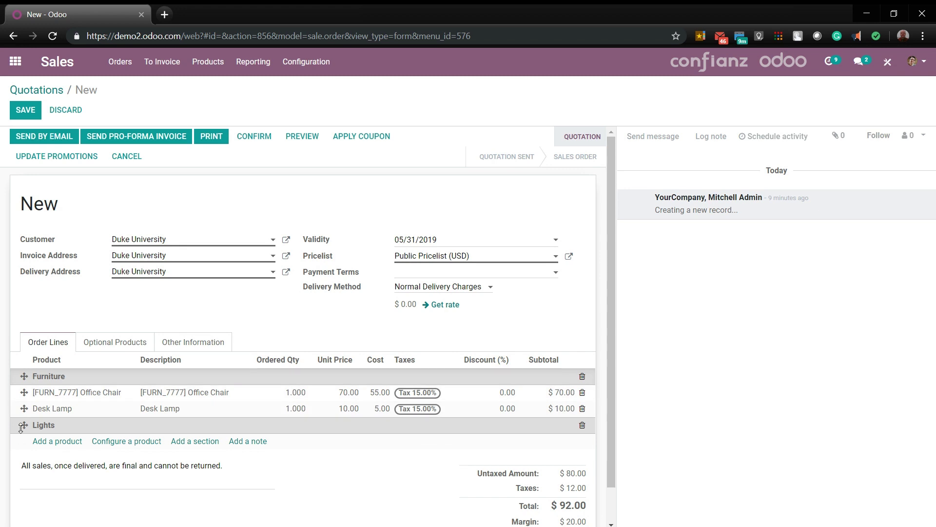
pyautogui.moveTo(20, 428); pyautogui.dragTo(26, 406)
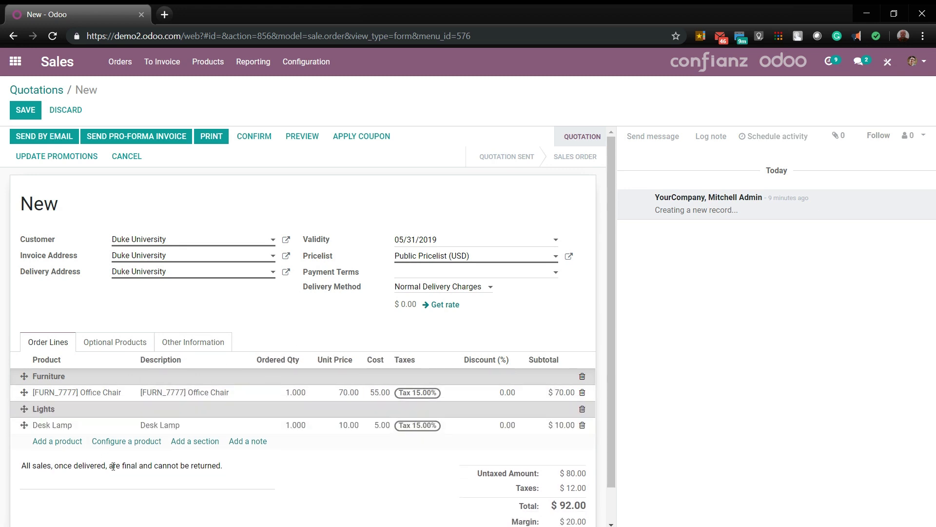
pyautogui.click(176, 480)
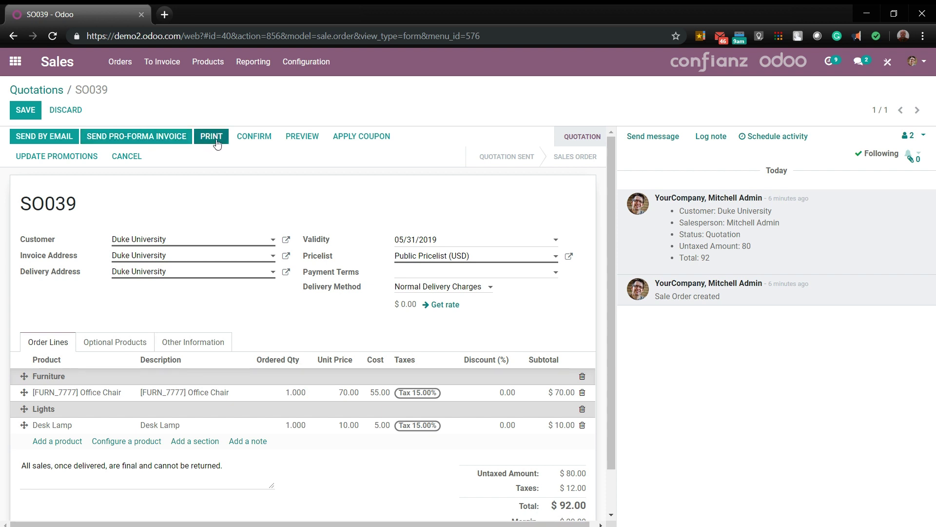
# Step: Send the quotation by email to Duke University, filling in the customer's missing email address
pyautogui.click(53, 141)
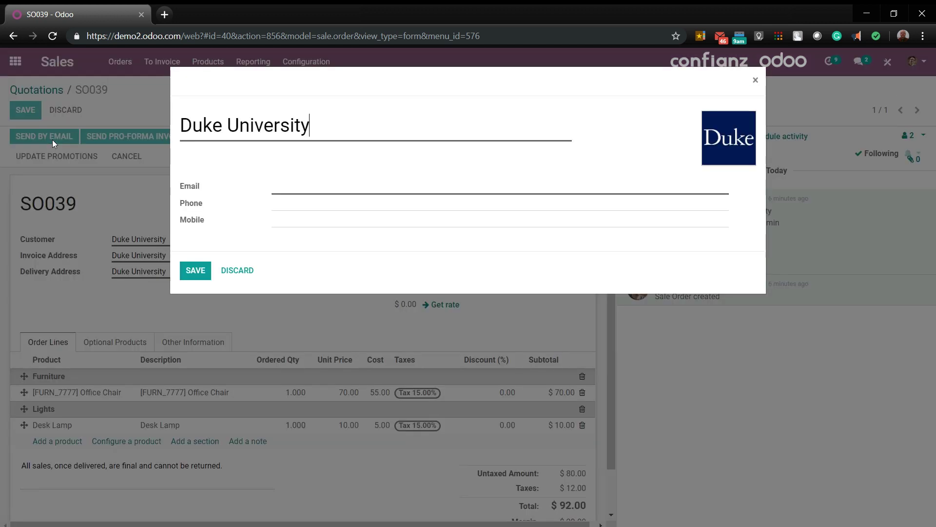
pyautogui.click(274, 182)
pyautogui.hotkey('ctrl', 'v')
pyautogui.click(198, 270)
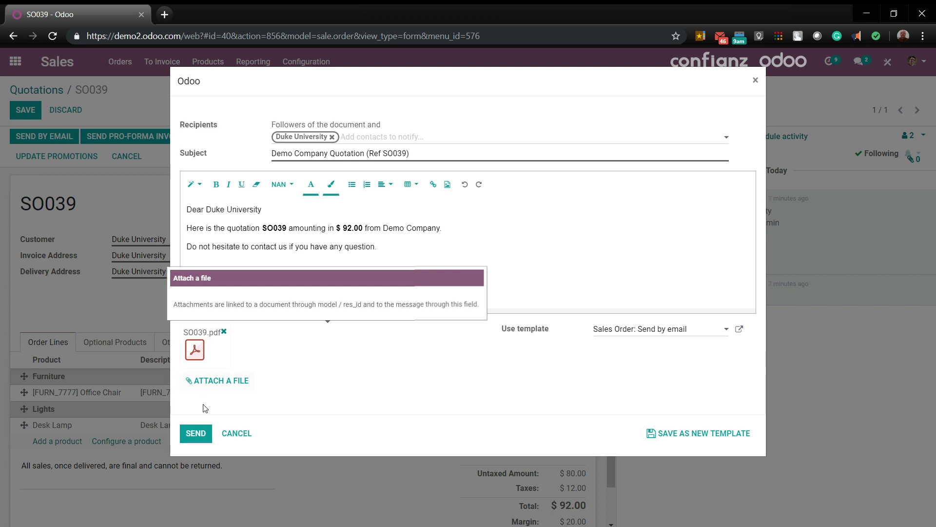
pyautogui.click(200, 442)
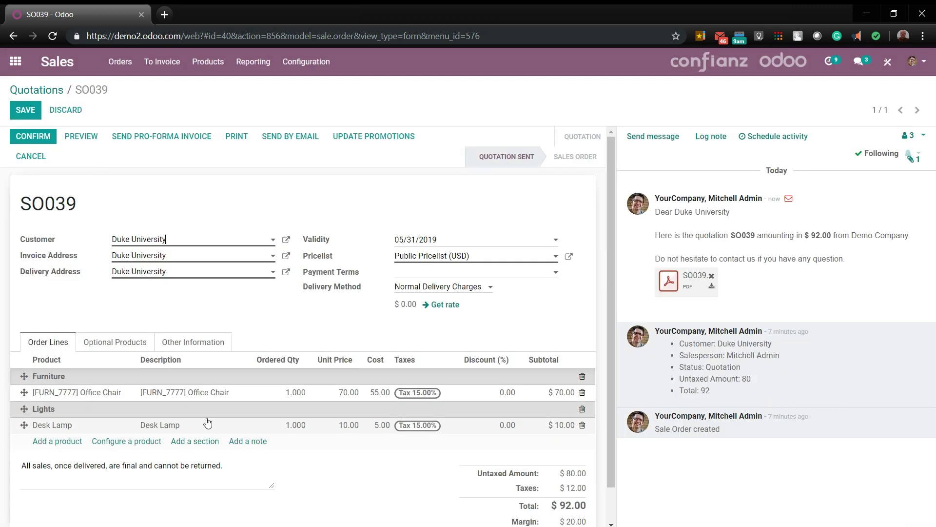
# Step: Preview the quotation in the customer portal, review its details and terms, and return to the quotation record
pyautogui.click(86, 137)
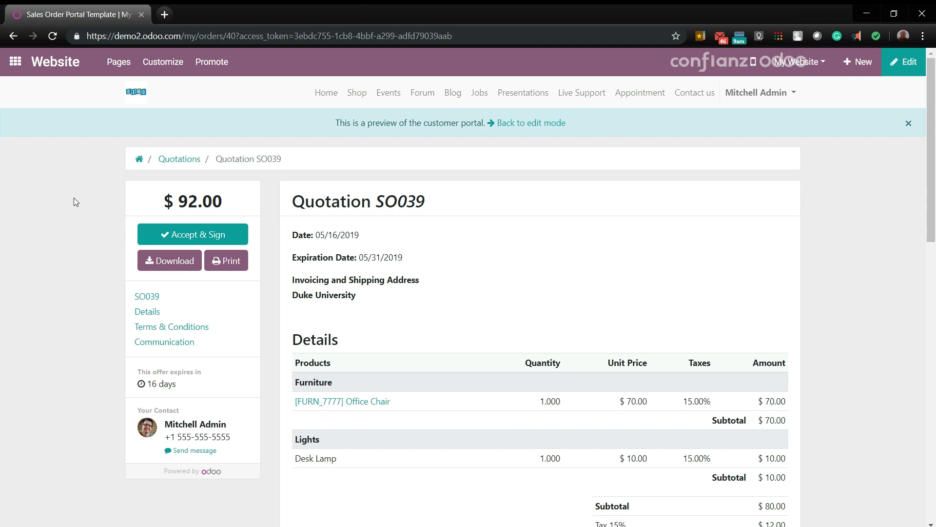
pyautogui.scroll(-5, 73, 202)
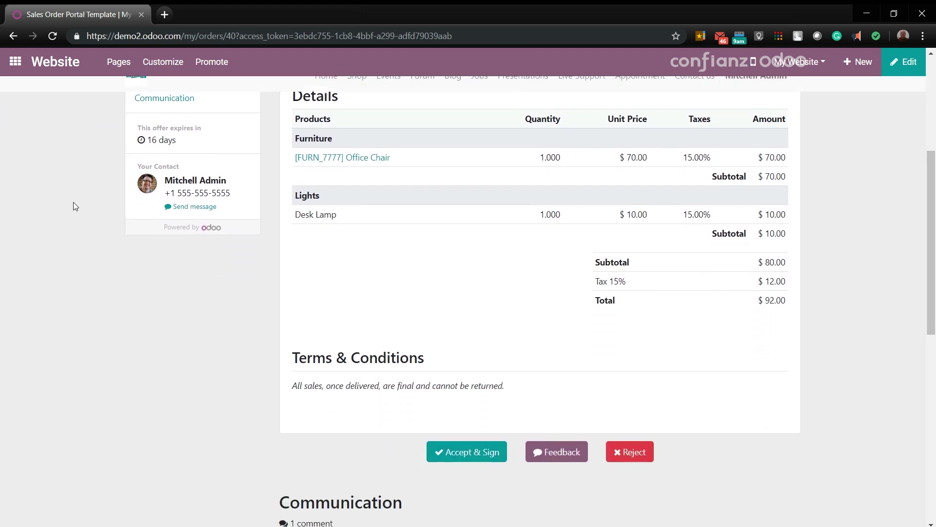
pyautogui.scroll(4, 73, 202)
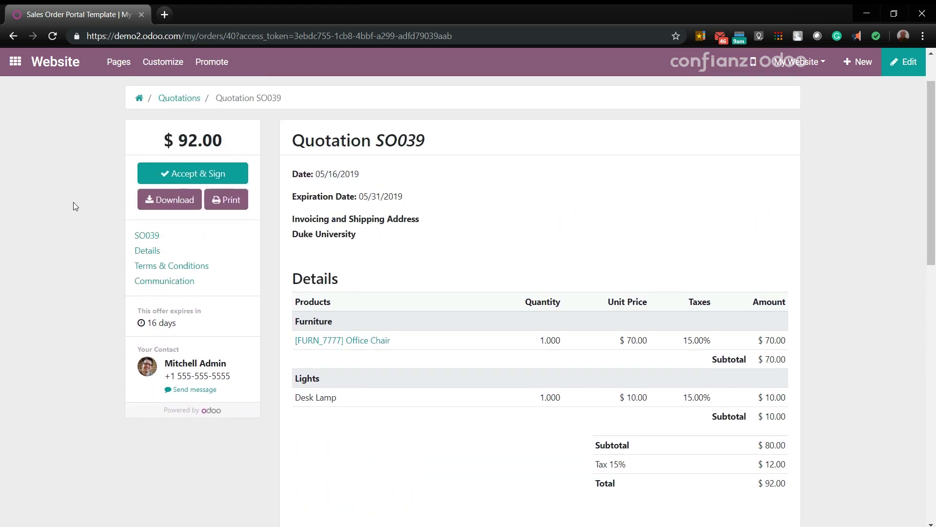
pyautogui.scroll(1, 73, 202)
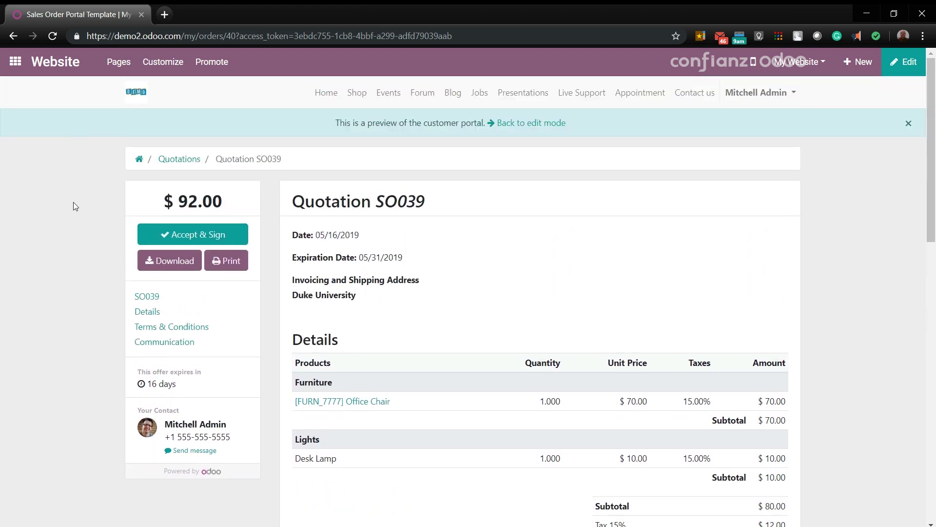
pyautogui.click(179, 159)
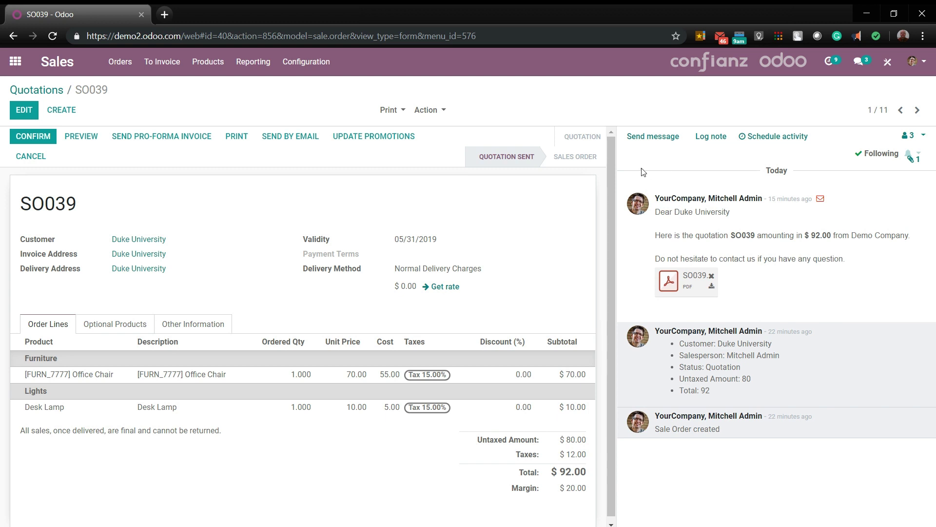
# Step: Confirm the Duke University quotation as a sales order and return to the quotations list
pyautogui.click(37, 142)
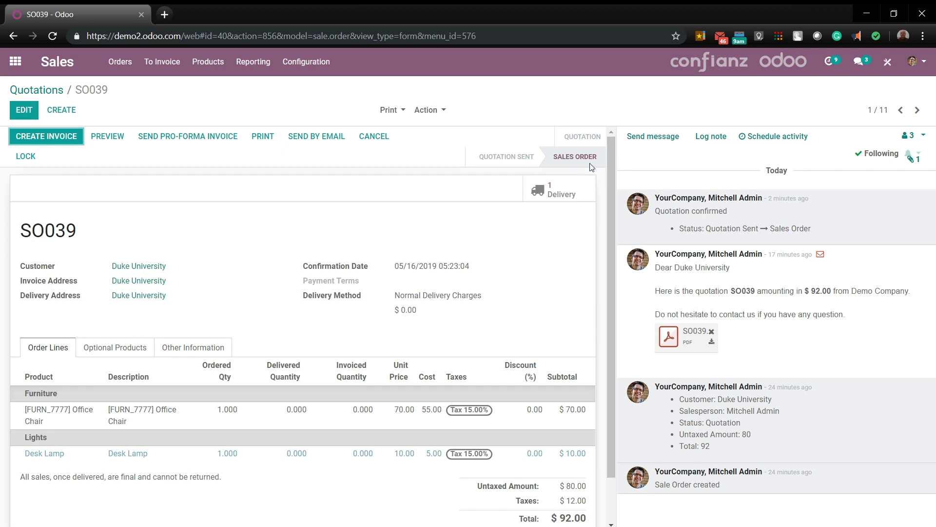
pyautogui.hotkey('alt', 'Left')
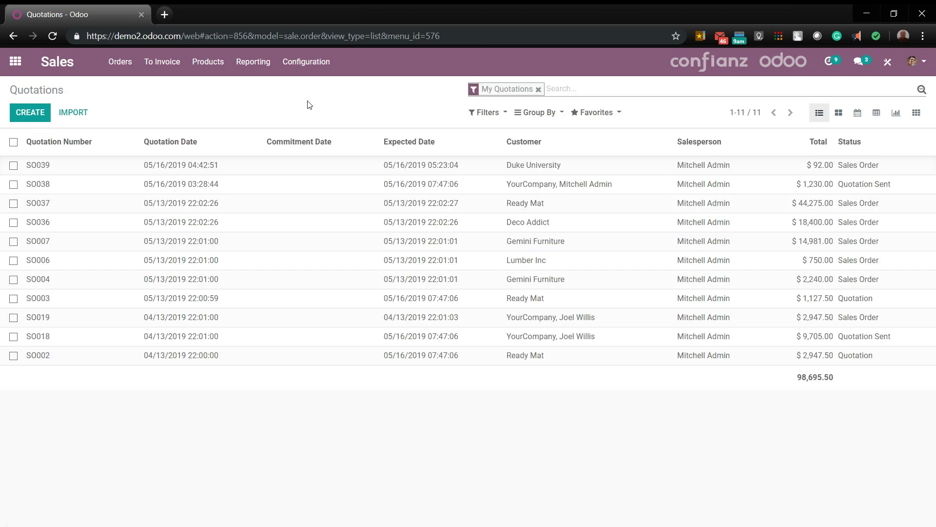
# Step: Open the product attributes from the Sales settings and inspect the values of the Legs attribute
pyautogui.click(305, 73)
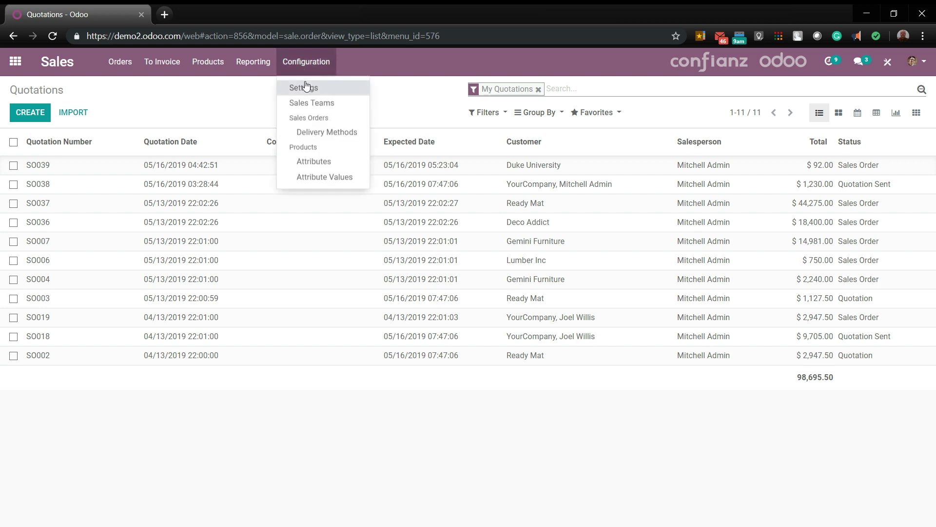
pyautogui.click(303, 87)
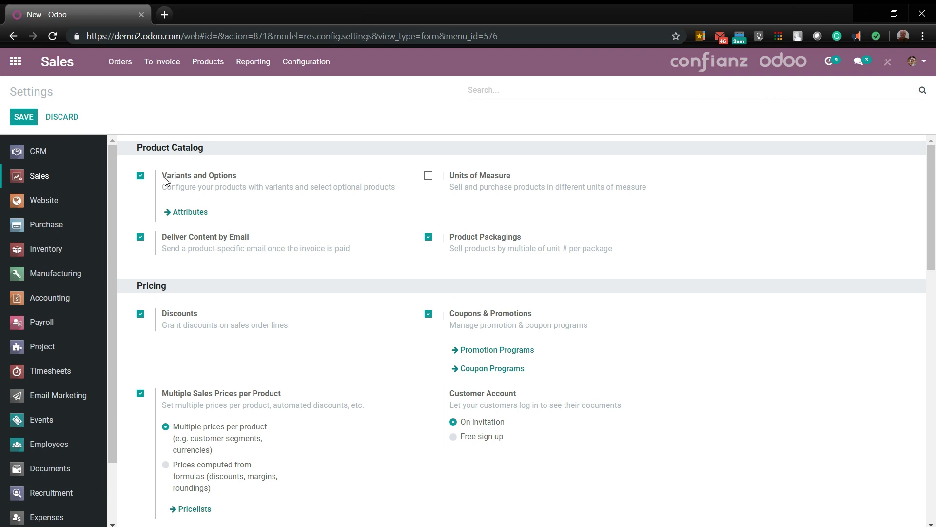
pyautogui.click(189, 219)
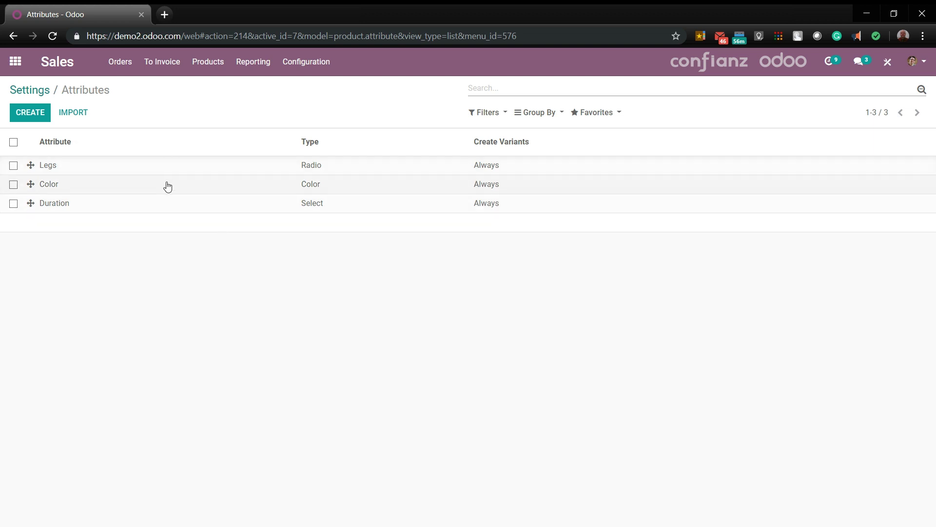
pyautogui.click(170, 172)
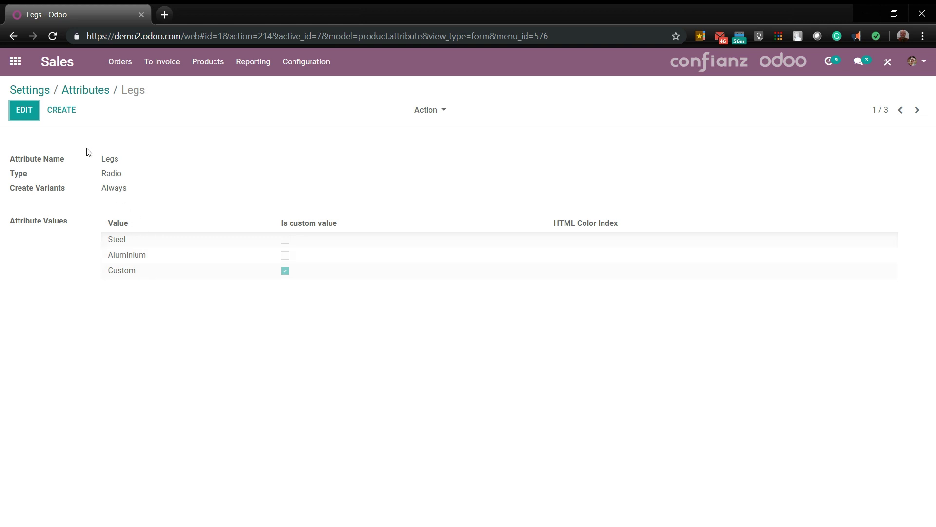
pyautogui.click(86, 90)
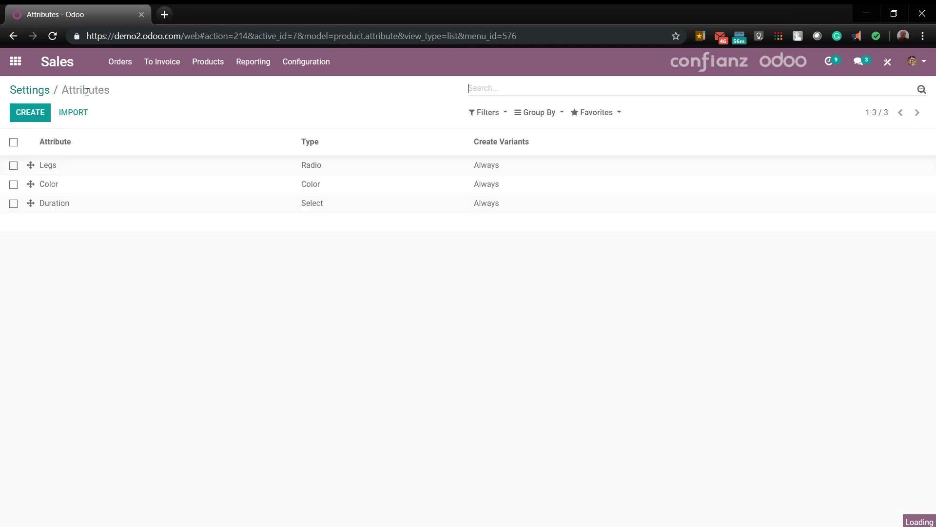
# Step: Add the values Red, Blue and Green to the Color attribute and save it
pyautogui.click(75, 191)
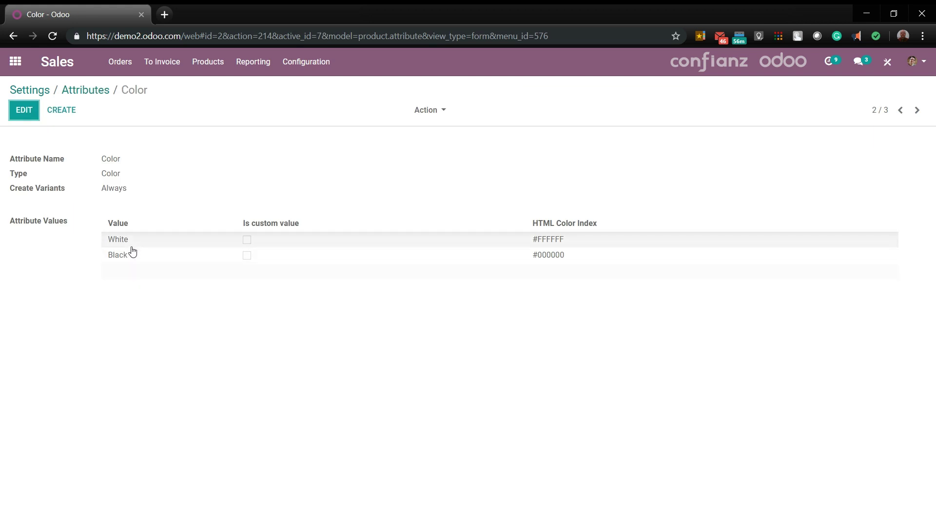
pyautogui.click(20, 112)
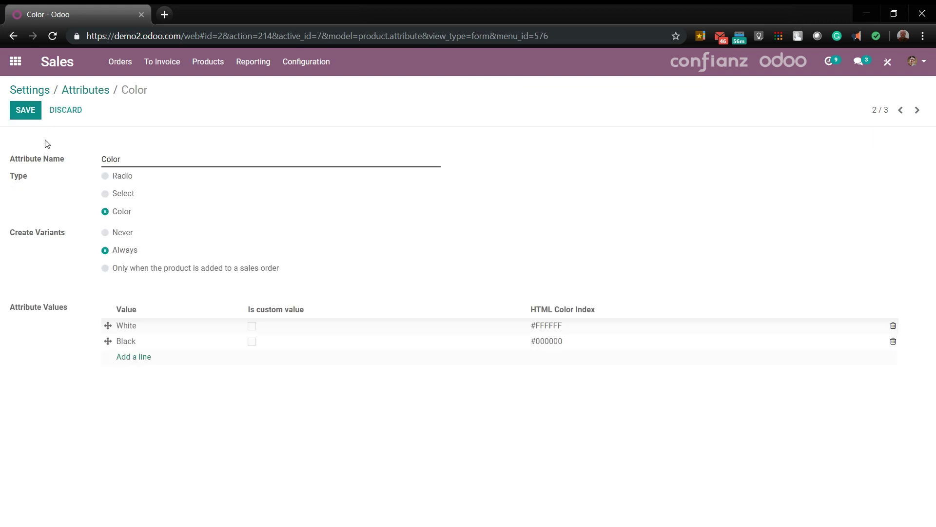
pyautogui.click(130, 356)
pyautogui.write('Red')
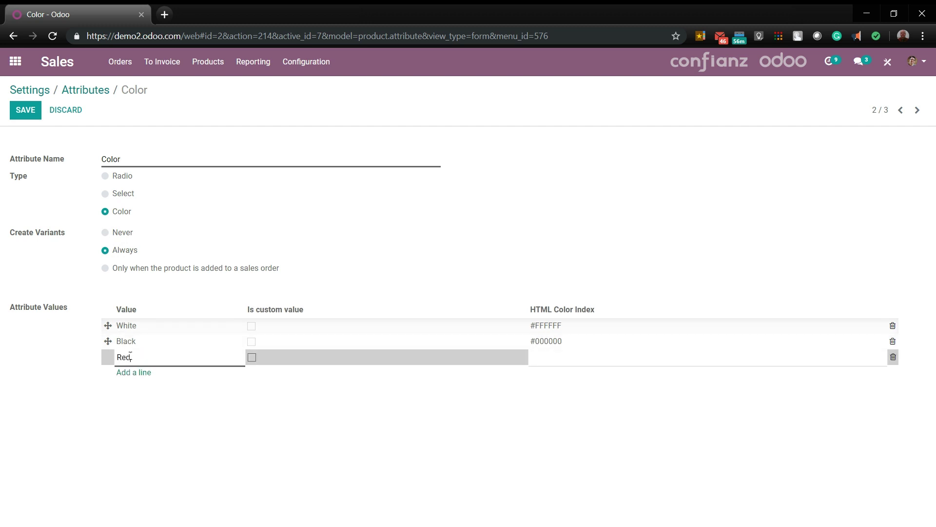
pyautogui.press('Return')
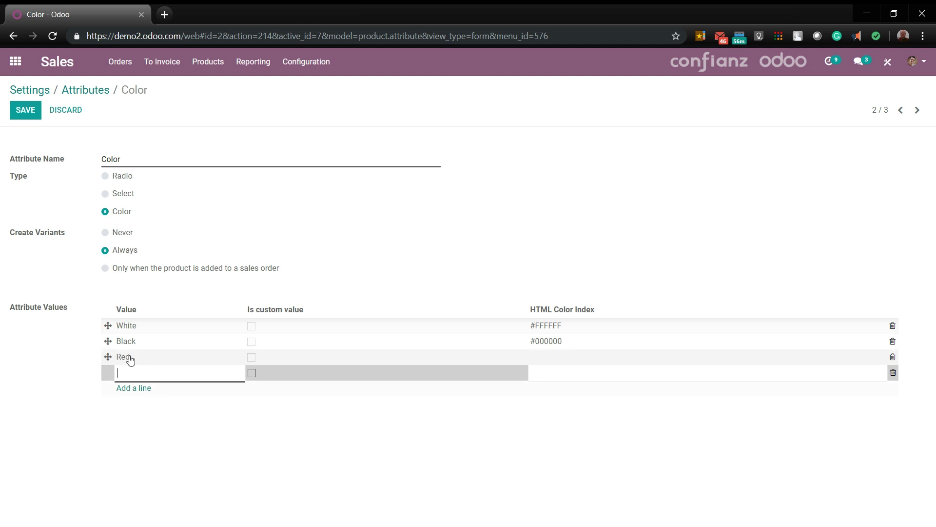
pyautogui.write('Blue')
pyautogui.press('Return')
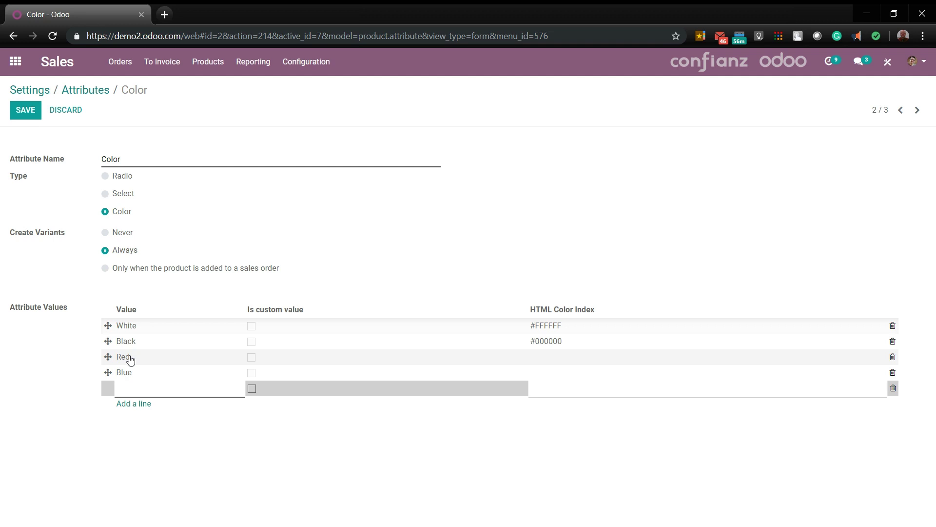
pyautogui.write('Green')
pyautogui.press('Return')
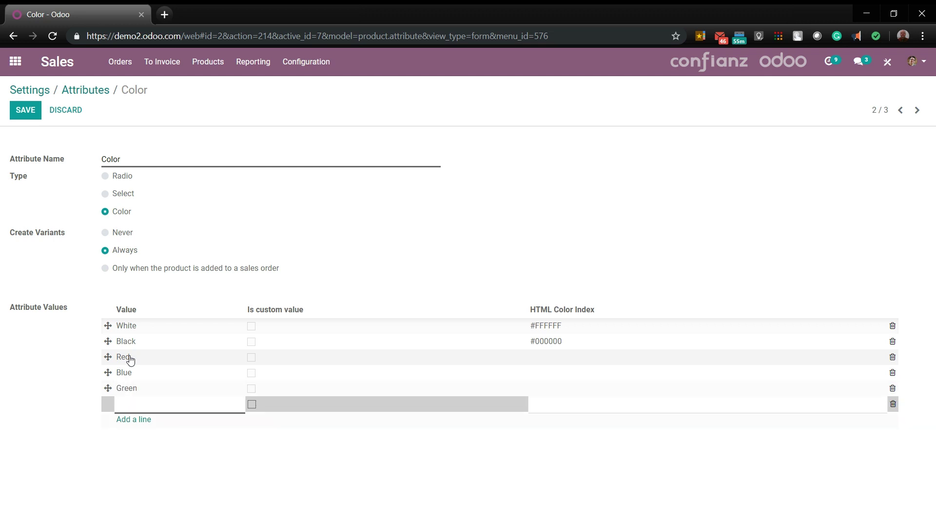
pyautogui.click(135, 469)
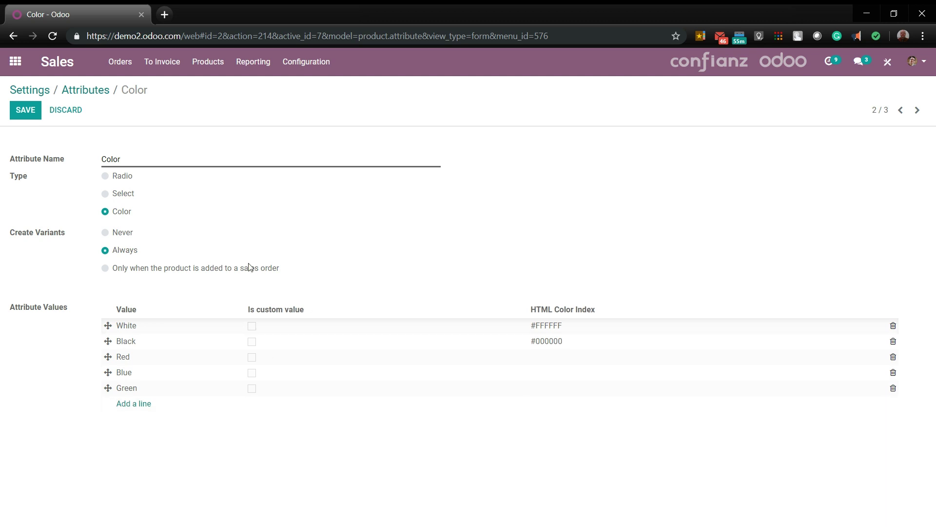
pyautogui.click(25, 109)
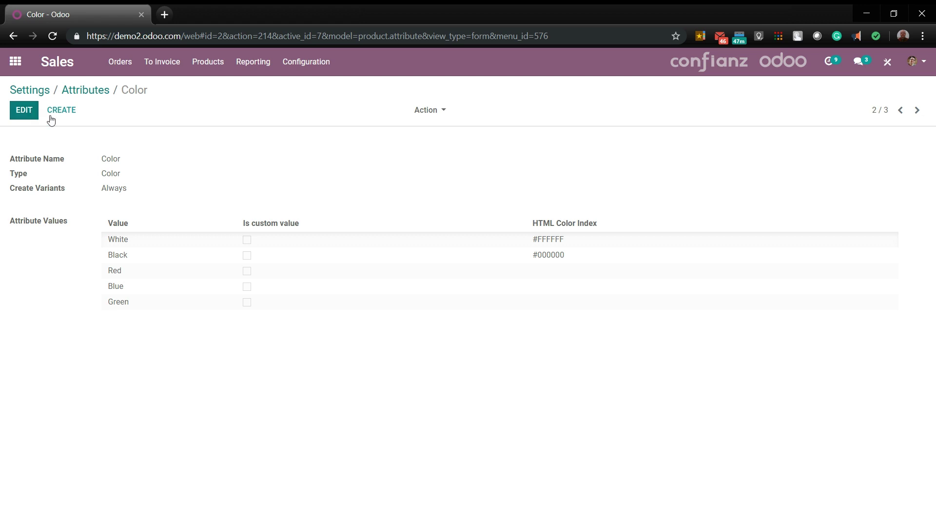
# Step: Add a Color attribute line to the variants of the Conference Chair product
pyautogui.click(219, 67)
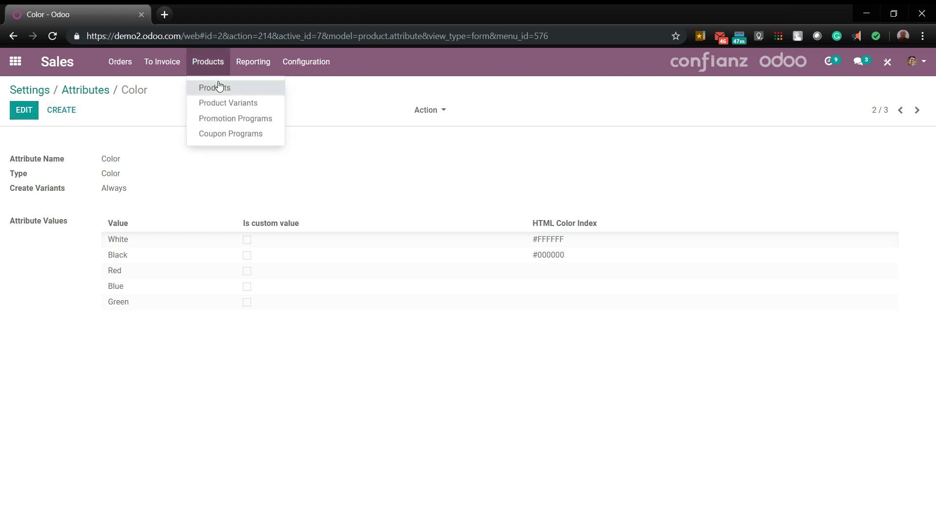
pyautogui.click(217, 87)
pyautogui.click(49, 289)
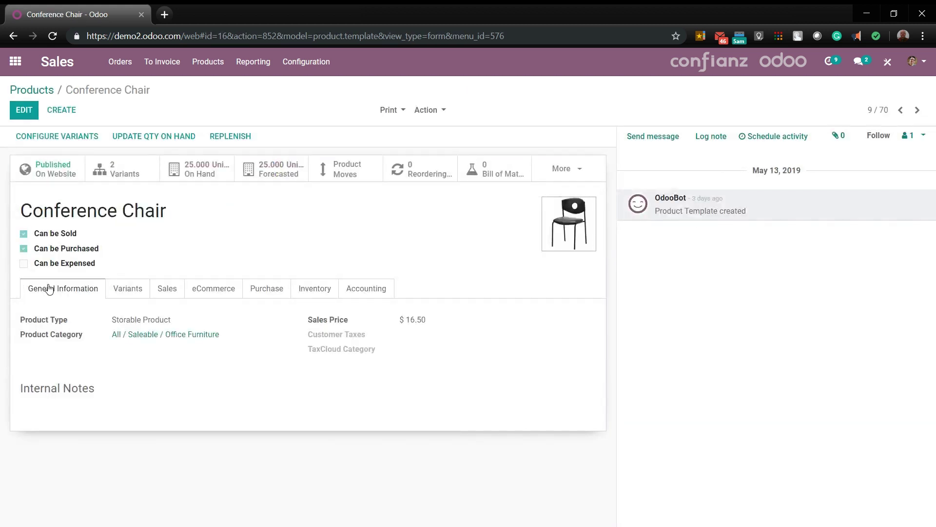
pyautogui.click(121, 291)
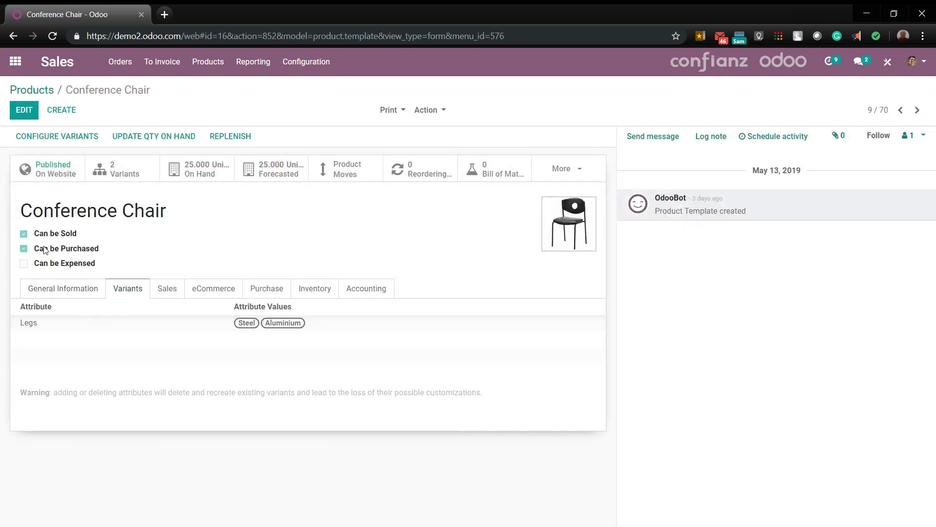
pyautogui.click(23, 109)
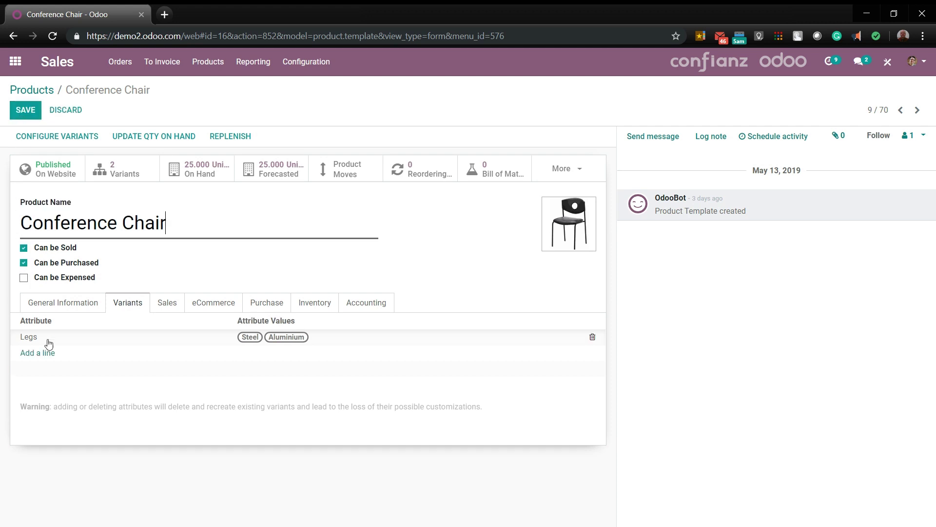
pyautogui.click(49, 354)
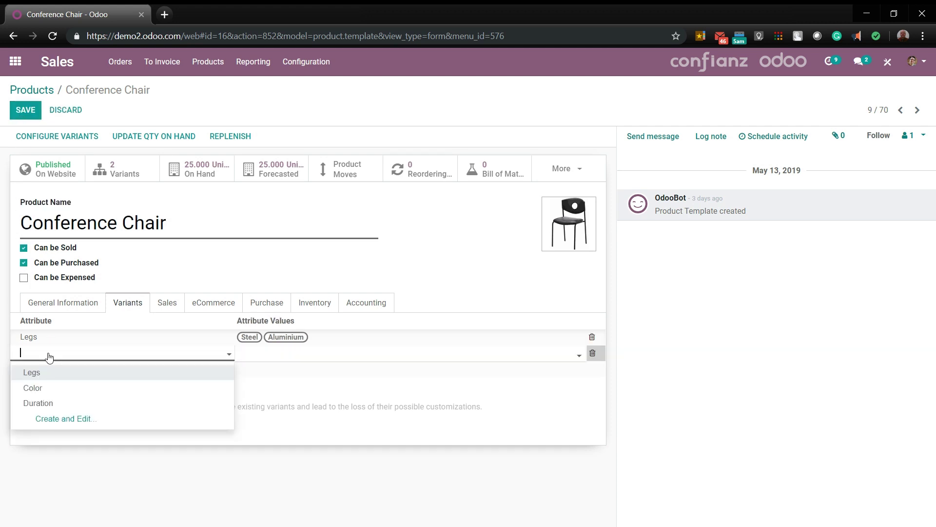
pyautogui.click(51, 387)
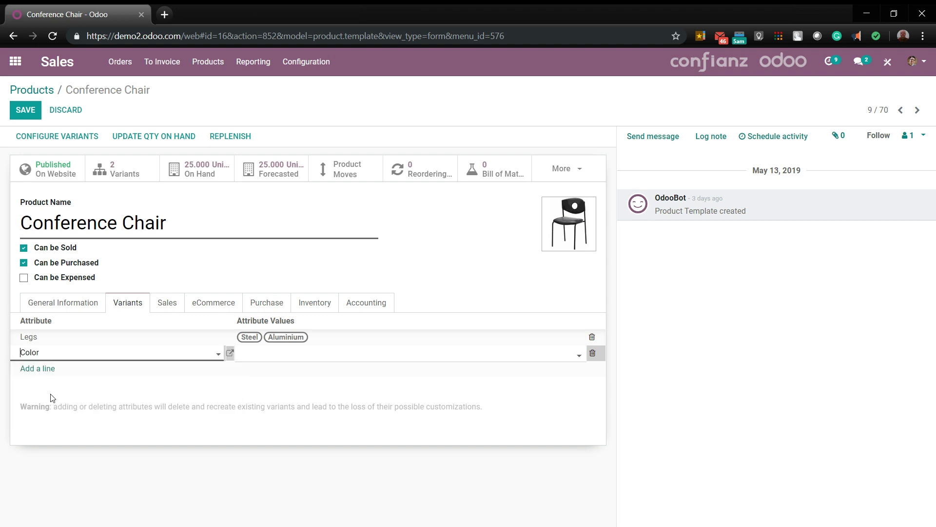
# Step: Assign the values White, Black, Blue and Green to the Conference Chair's Color attribute
pyautogui.click(292, 359)
pyautogui.click(289, 356)
pyautogui.click(313, 373)
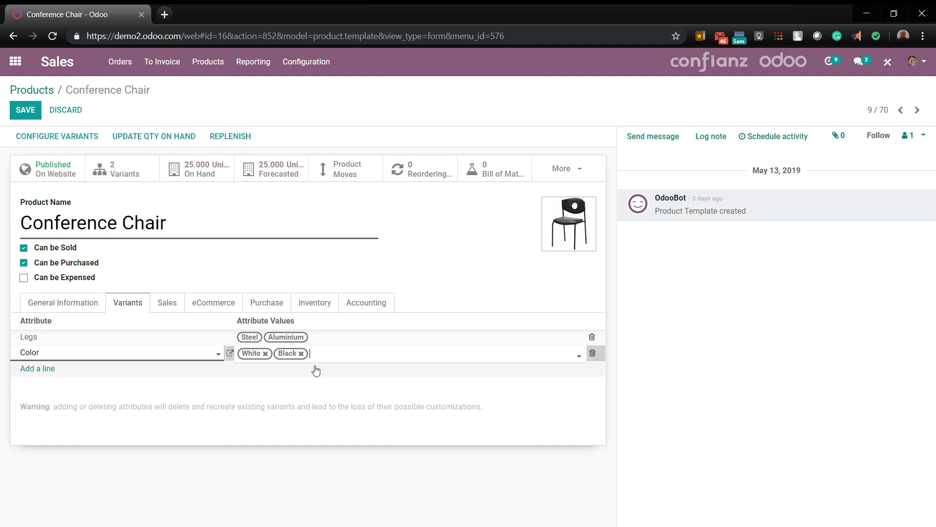
pyautogui.click(326, 362)
pyautogui.click(332, 389)
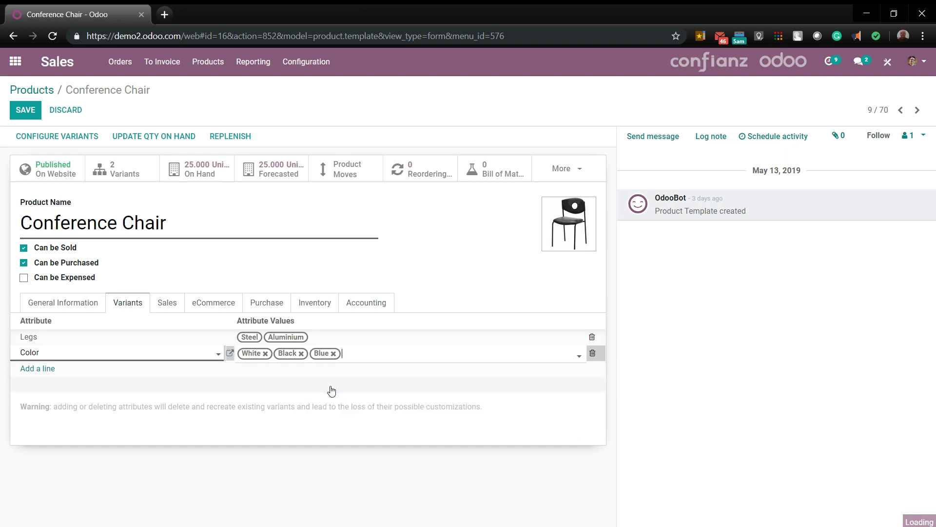
pyautogui.click(350, 358)
pyautogui.click(363, 390)
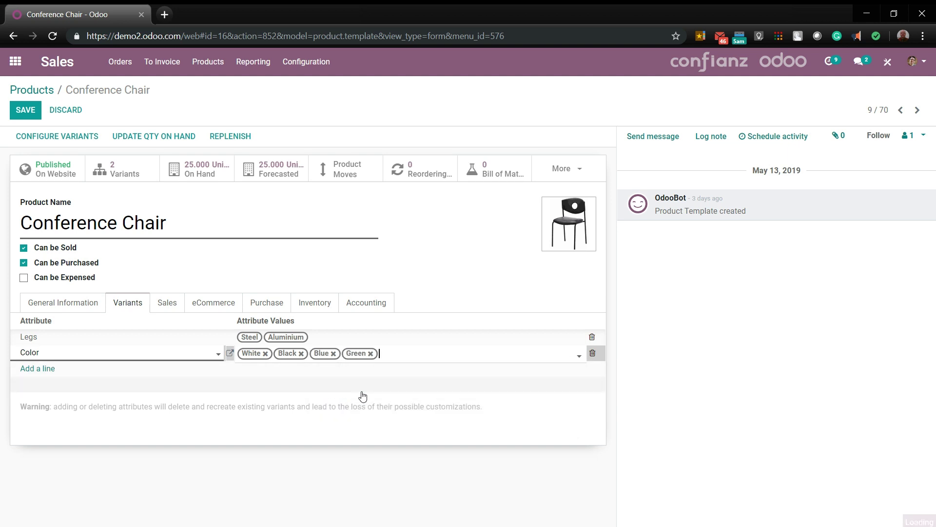
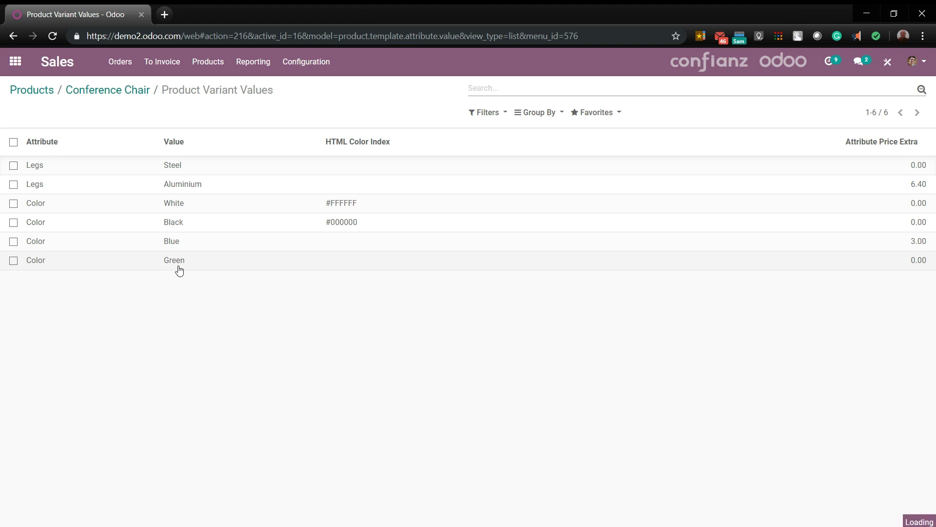
# Step: Set the Green variant value's extra price to 3, add an exclusion line for Conference Chair, and save
pyautogui.click(31, 116)
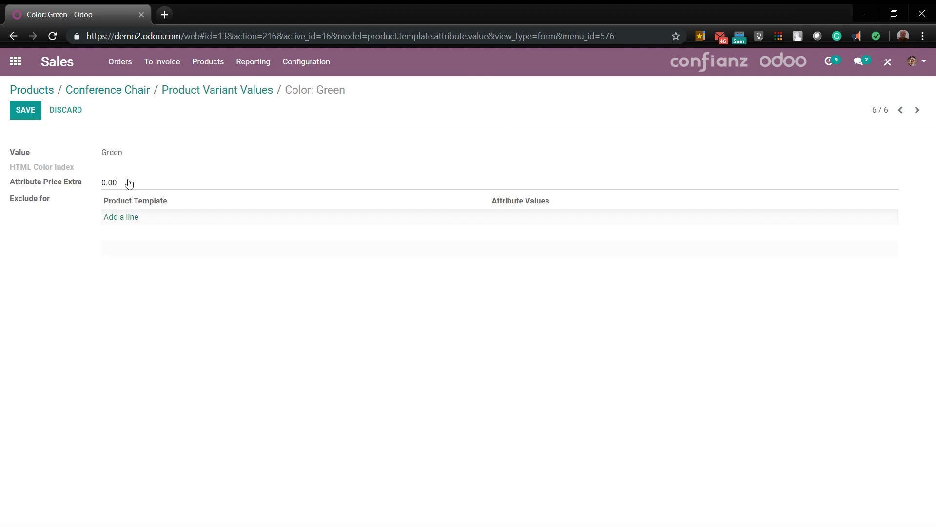
pyautogui.moveTo(139, 184); pyautogui.dragTo(33, 182)
pyautogui.write('3')
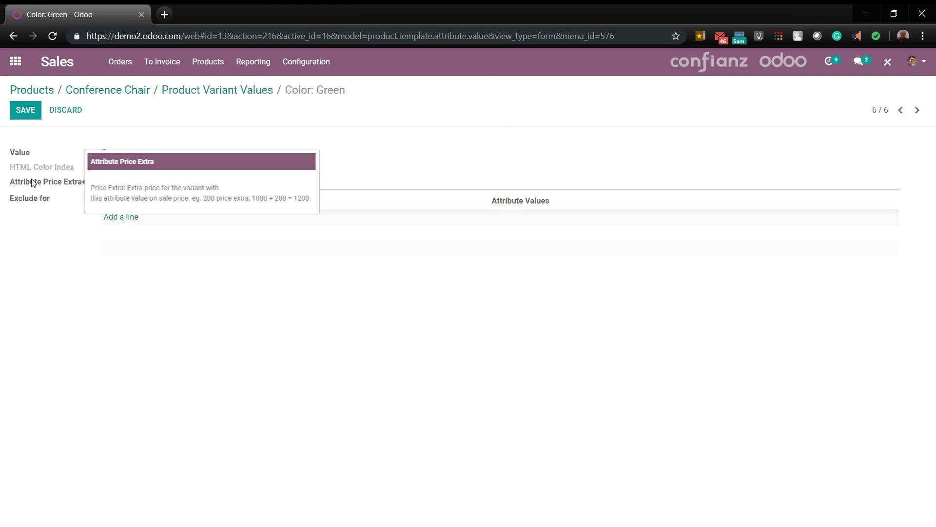
pyautogui.click(135, 220)
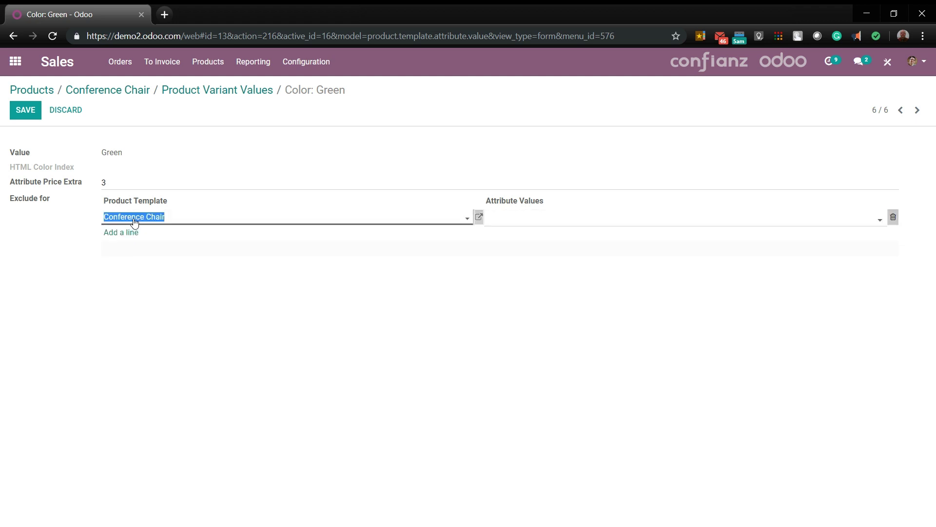
pyautogui.click(166, 268)
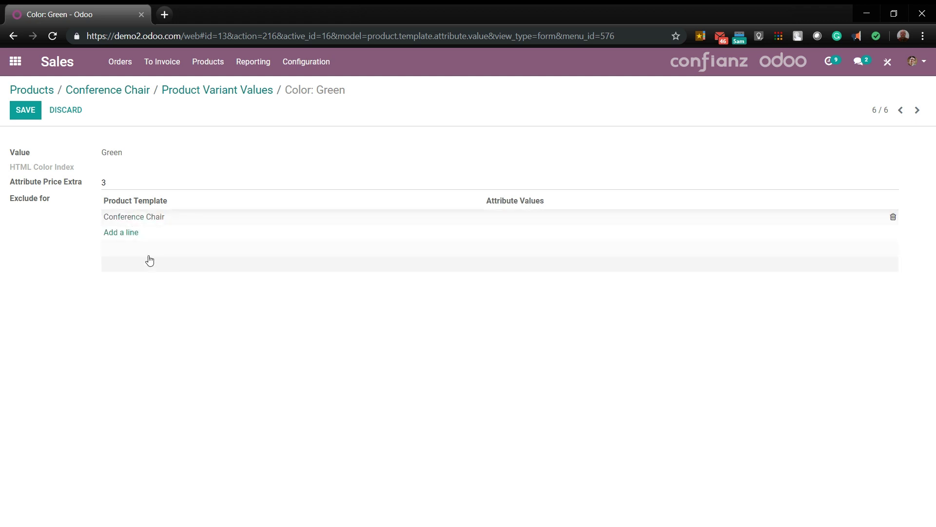
pyautogui.click(24, 110)
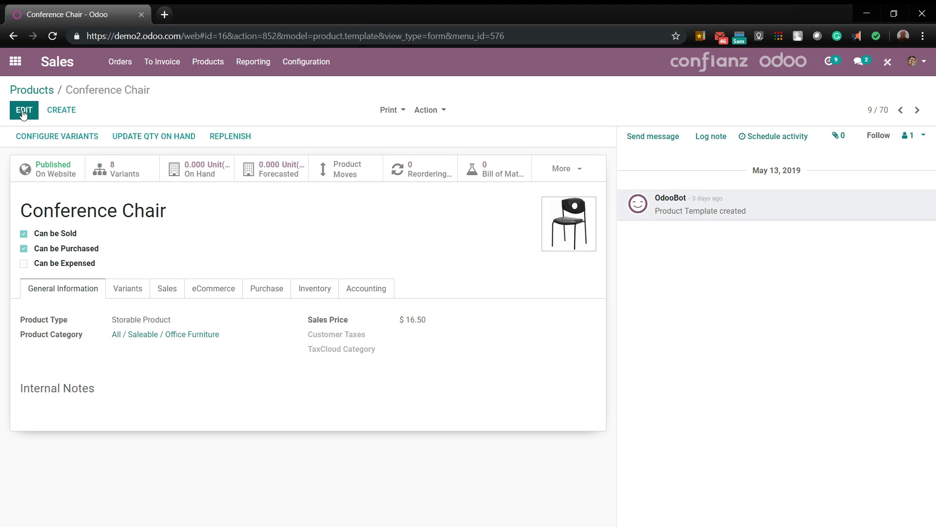
# Step: Review the Conference Chair's variant attributes and search the product variants list for Conference Chair
pyautogui.click(132, 290)
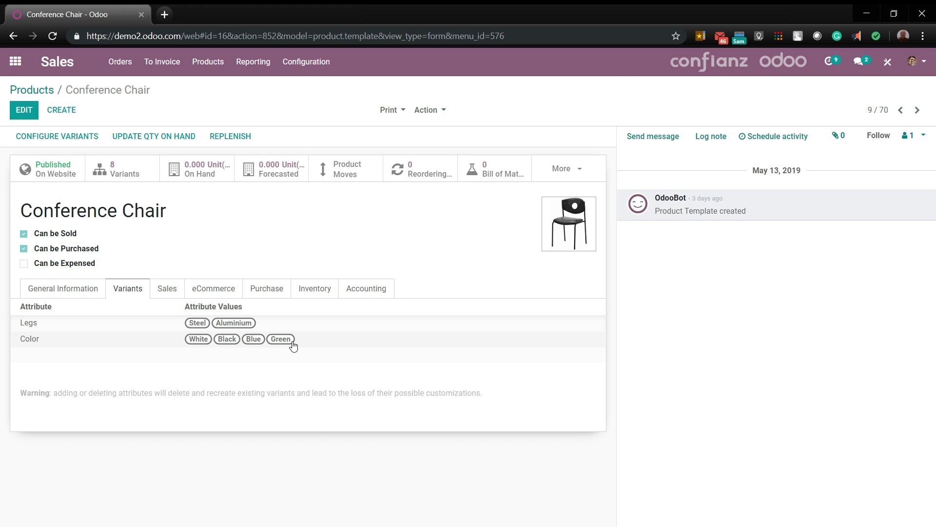
pyautogui.click(218, 62)
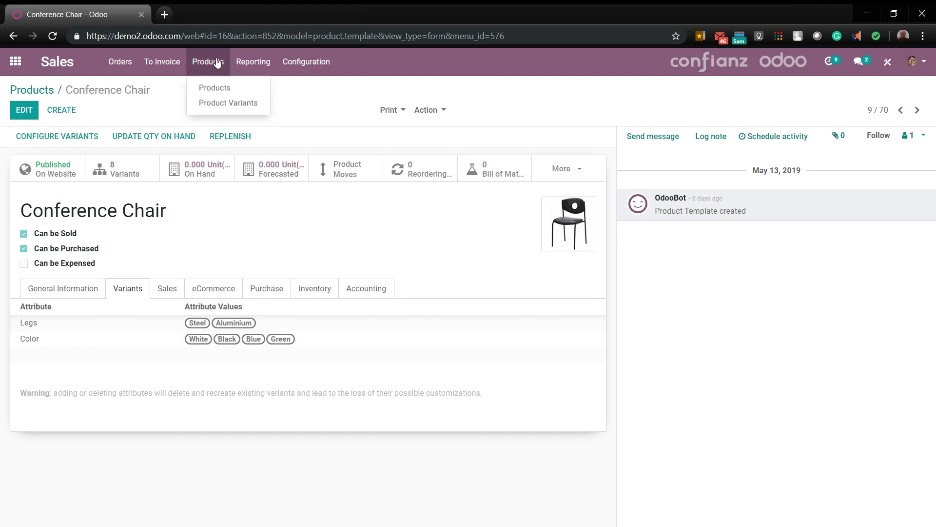
pyautogui.click(215, 103)
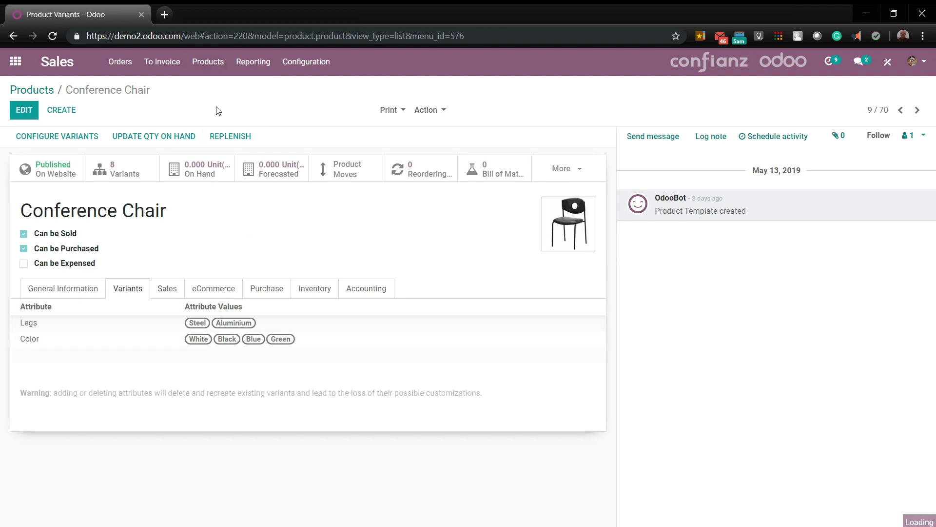
pyautogui.click(528, 89)
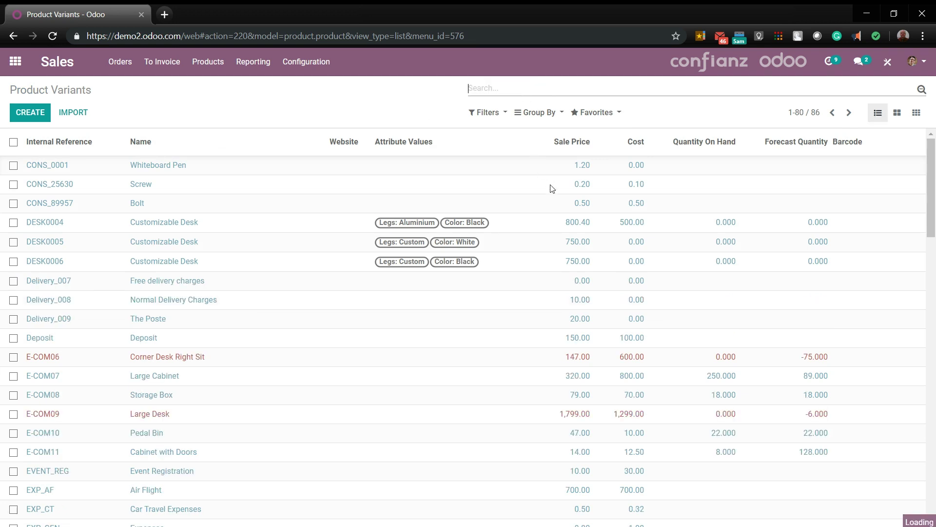
pyautogui.write('Conference Chair')
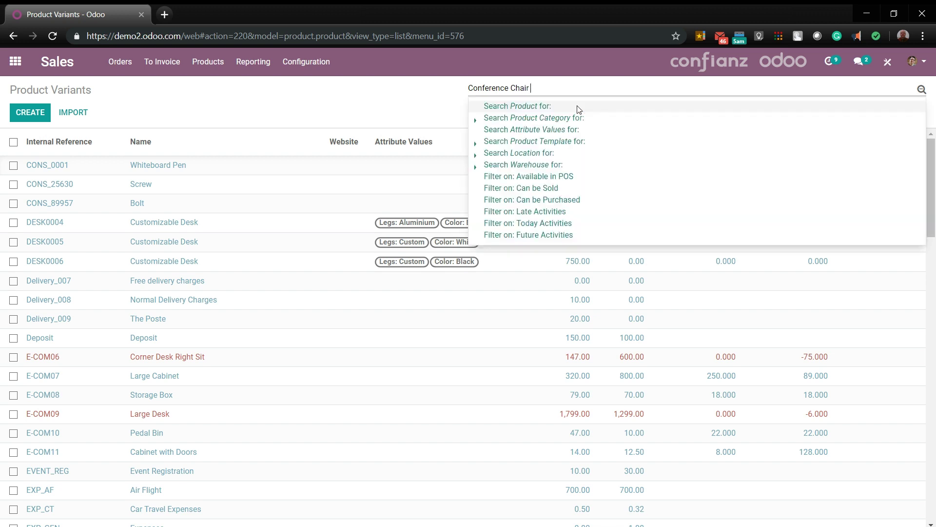
pyautogui.click(578, 108)
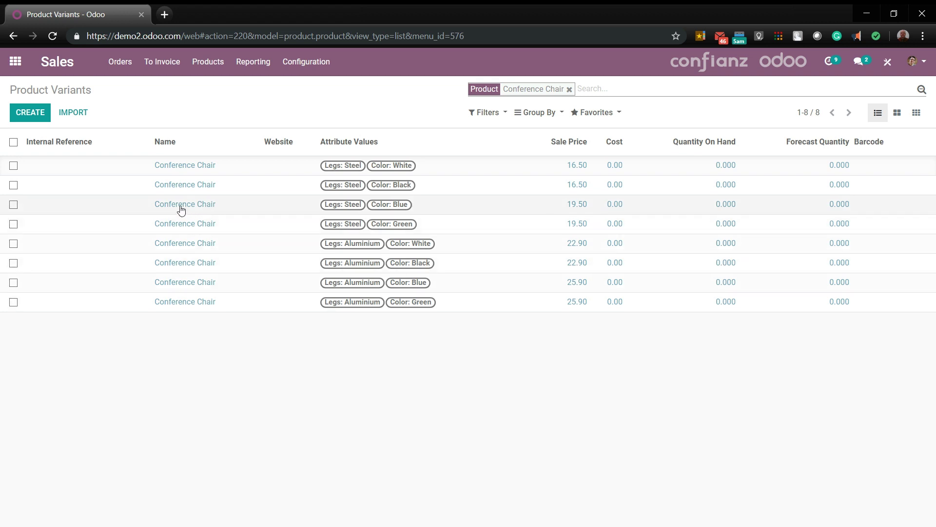
# Step: Open the Conference Chair (Steel, Blue) variant and view its additional purchase and sales statistics
pyautogui.click(268, 208)
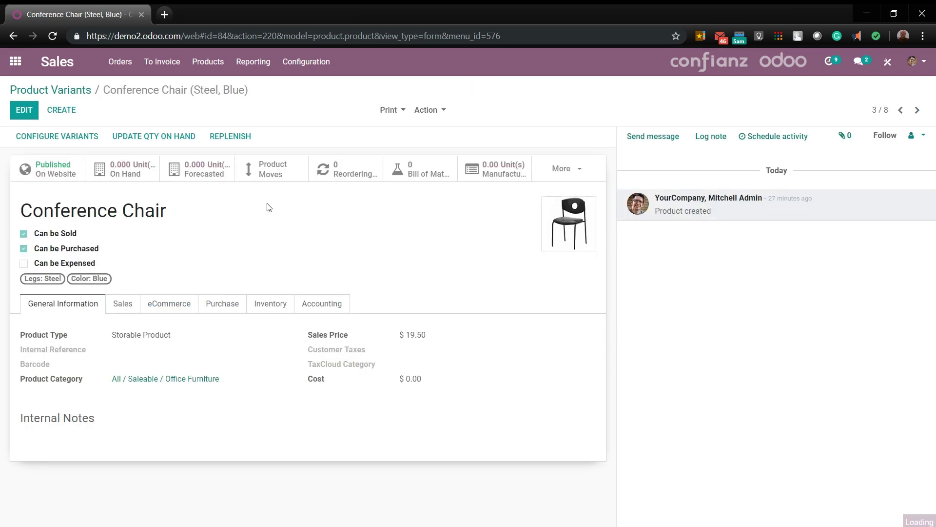
pyautogui.click(577, 168)
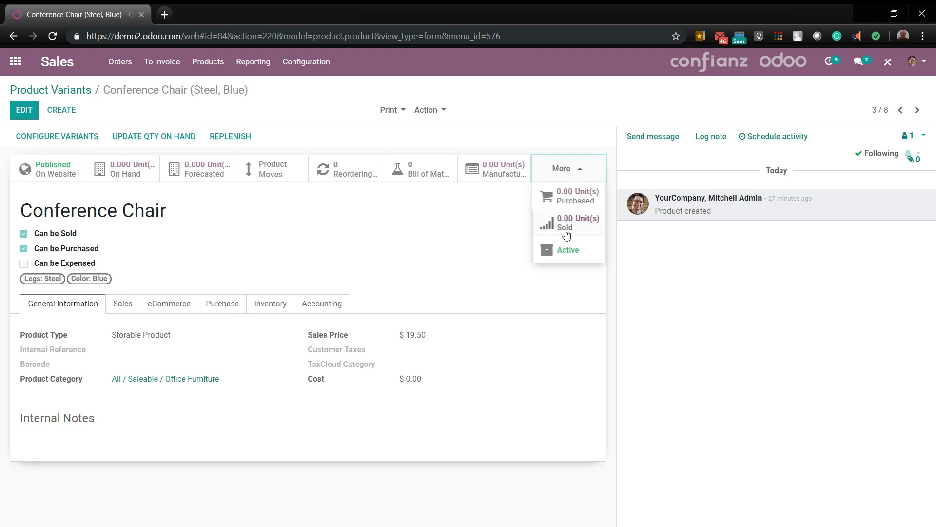
pyautogui.click(569, 254)
pyautogui.click(359, 260)
# Step: Create a new quotation with Coin gourmand as the customer
pyautogui.click(122, 62)
pyautogui.click(126, 88)
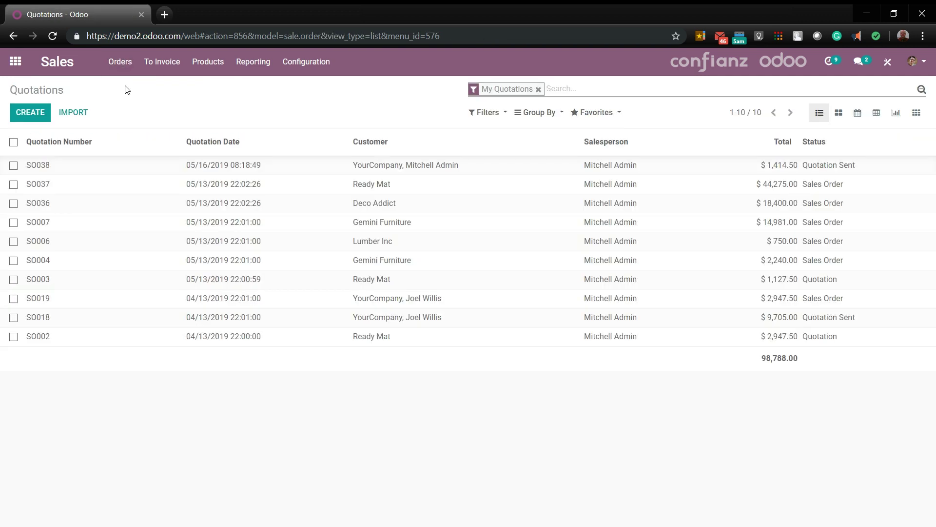
pyautogui.click(45, 113)
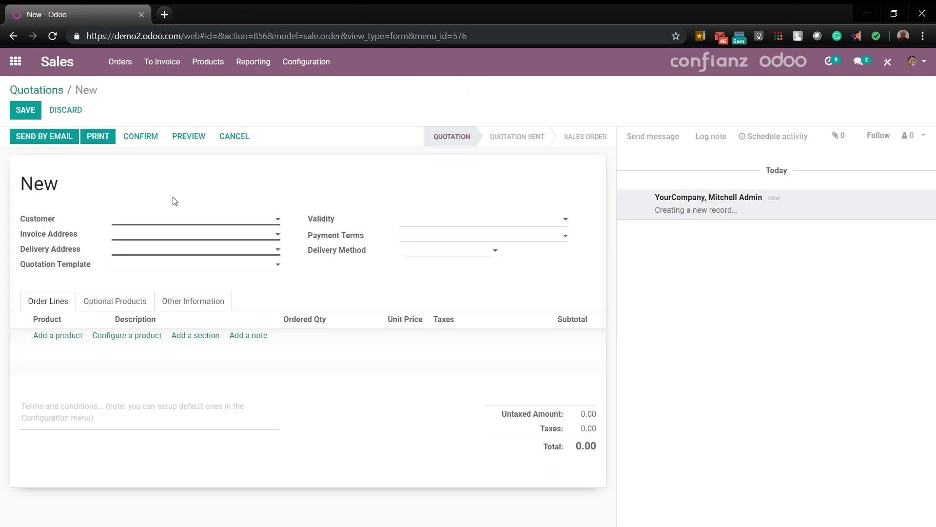
pyautogui.click(198, 218)
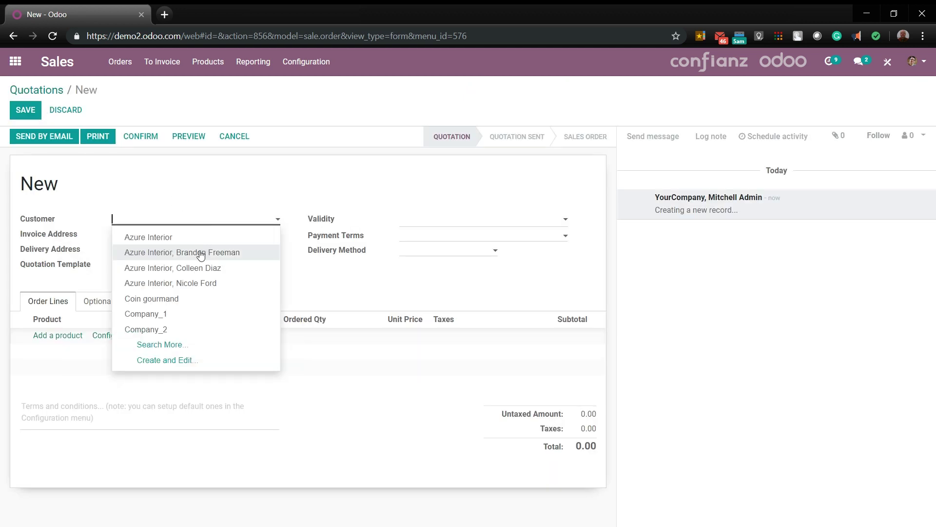
pyautogui.click(184, 299)
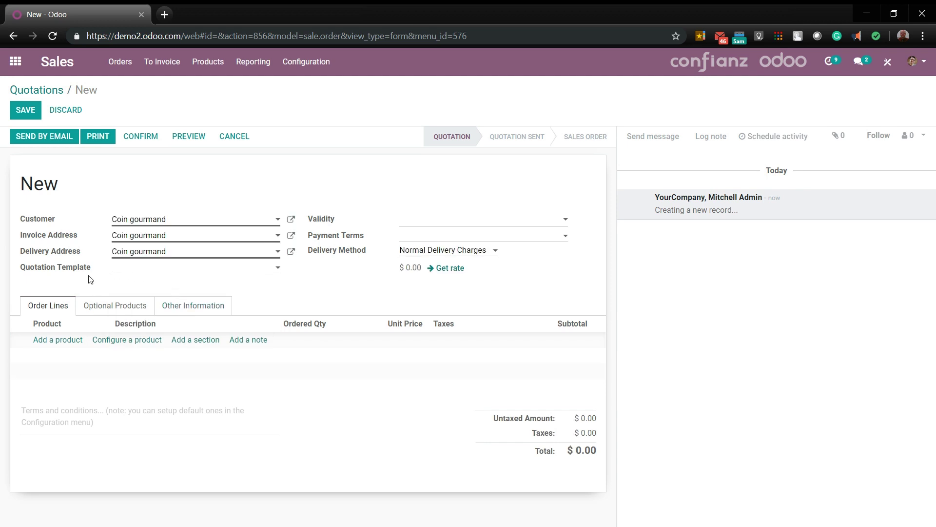
# Step: Add Conference Chair (Steel, Blue) to the quotation's order lines
pyautogui.click(58, 341)
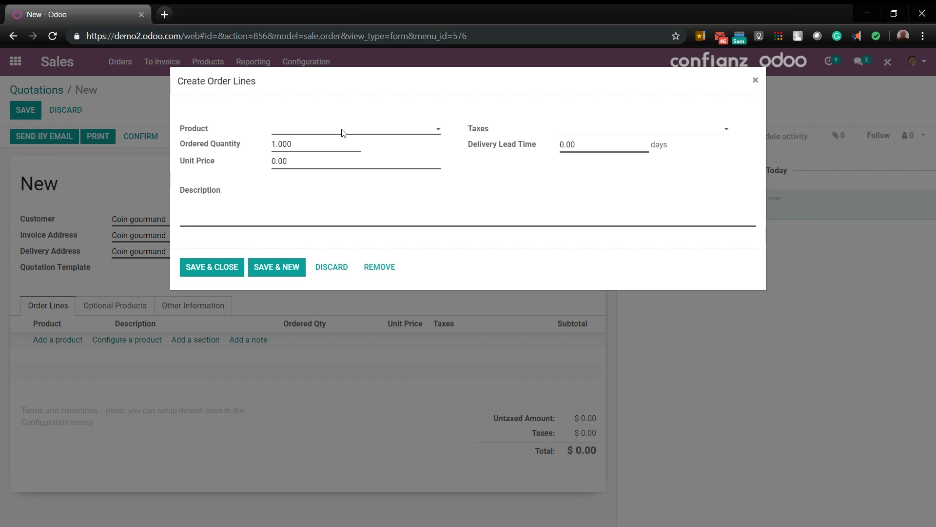
pyautogui.write('Conference Chair')
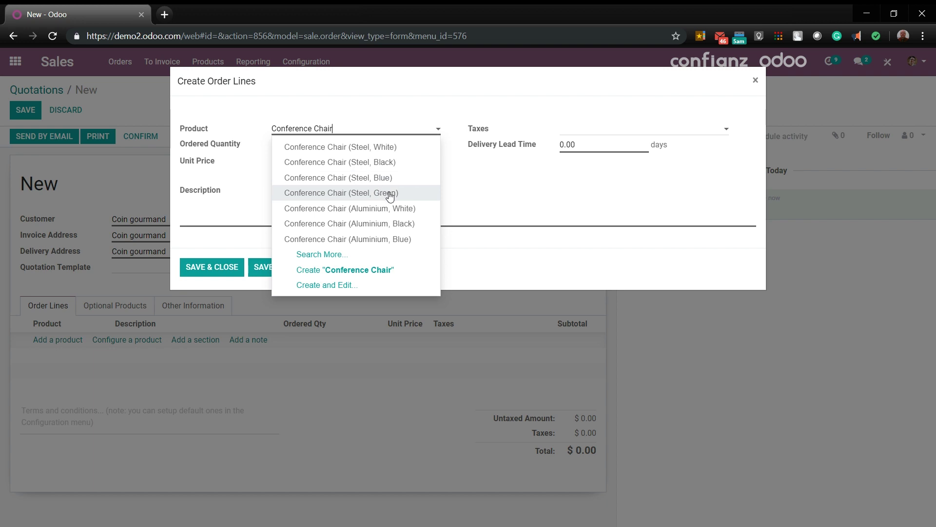
pyautogui.click(394, 179)
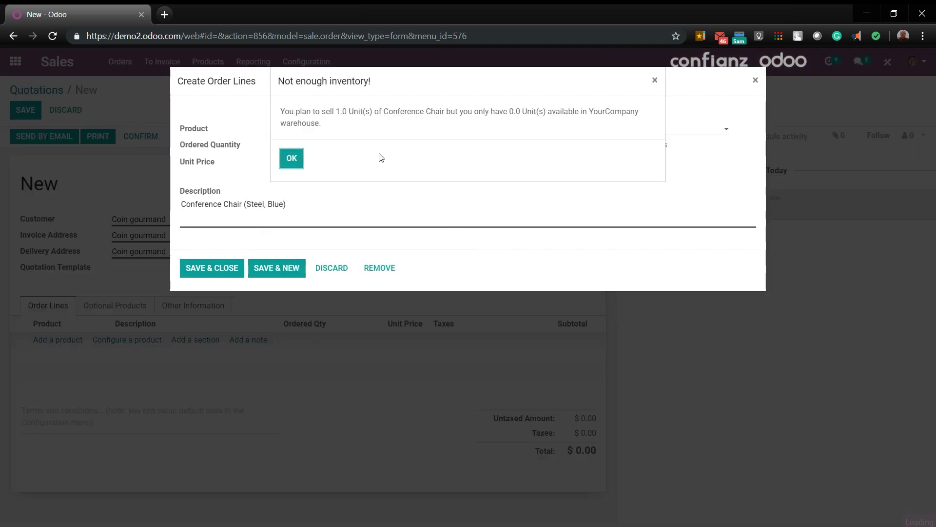
pyautogui.click(291, 158)
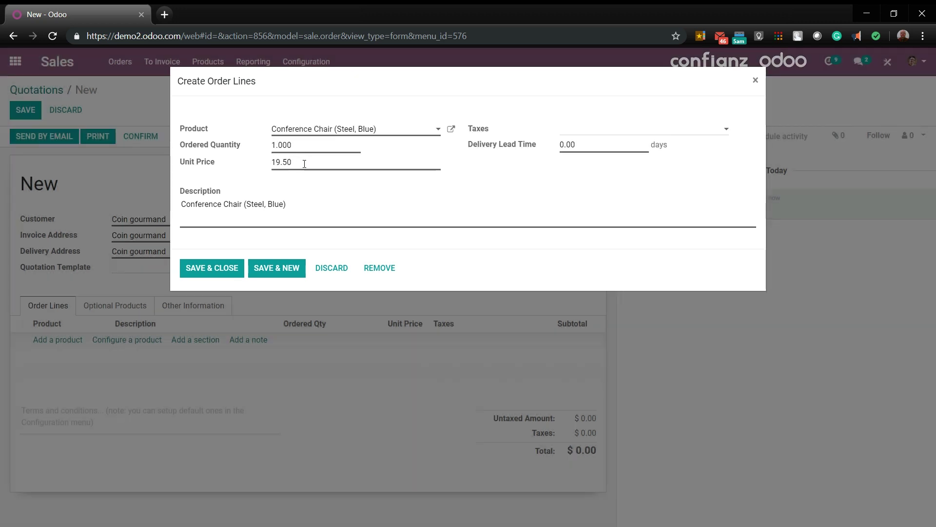
pyautogui.click(204, 273)
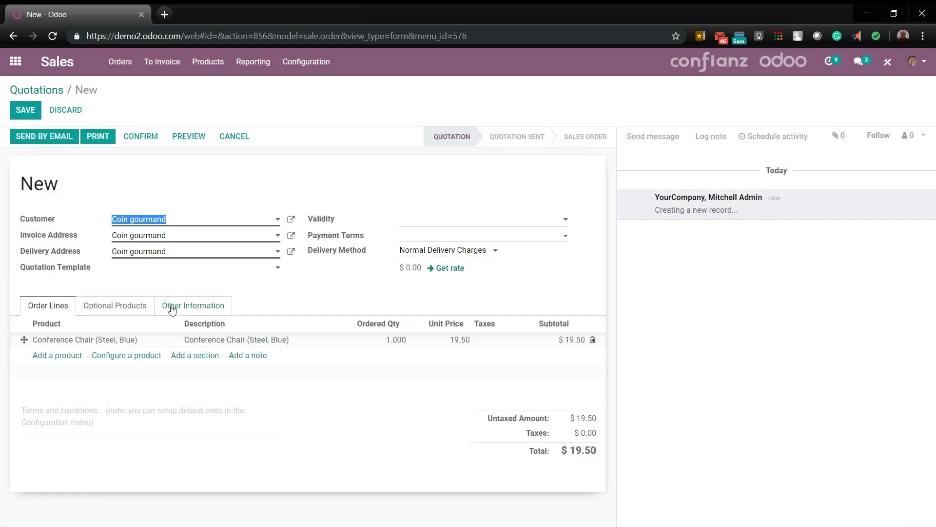
# Step: Add Conference Chair (Steel, Black) as a second order line and save the quotation
pyautogui.click(64, 357)
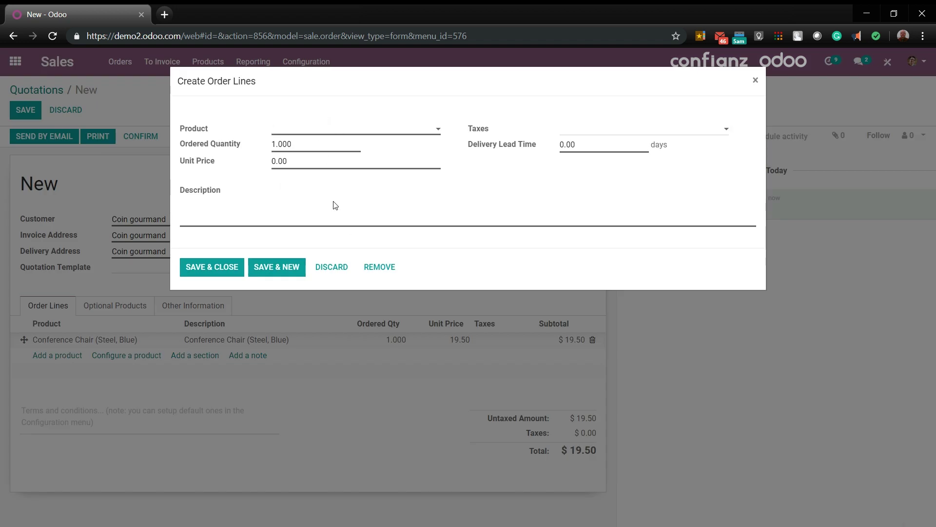
pyautogui.write('Conference Chair')
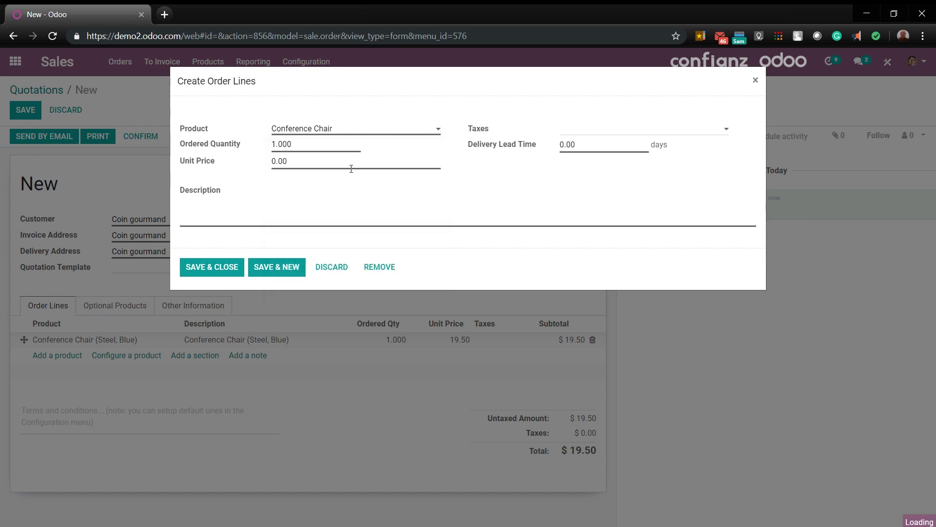
pyautogui.click(322, 163)
pyautogui.click(291, 158)
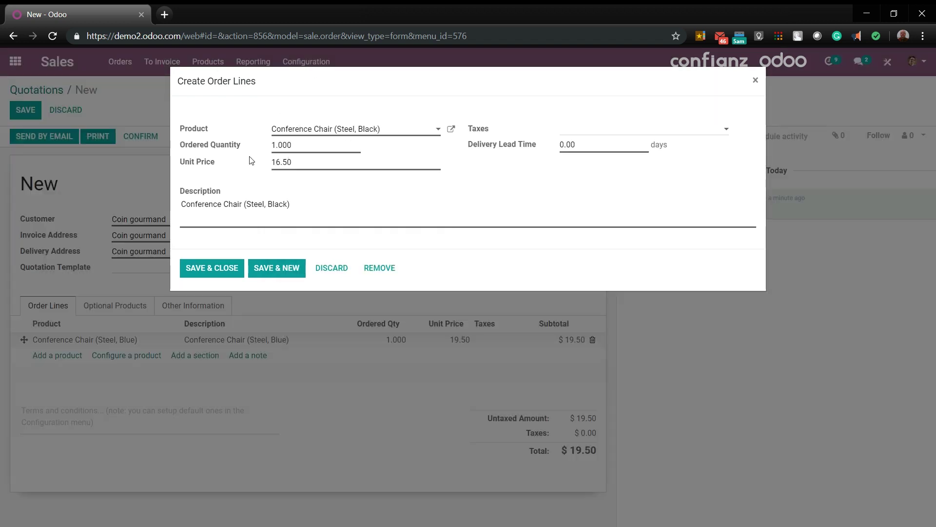
pyautogui.click(232, 266)
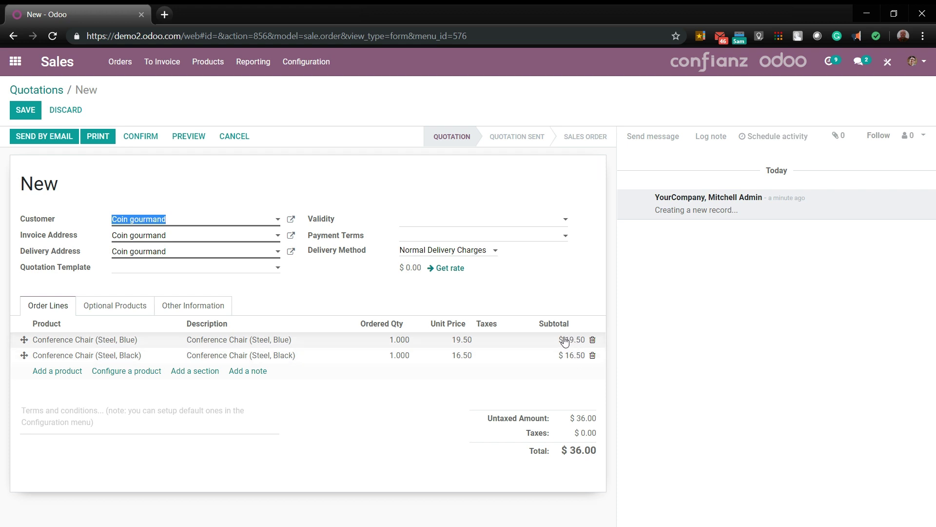
pyautogui.click(24, 113)
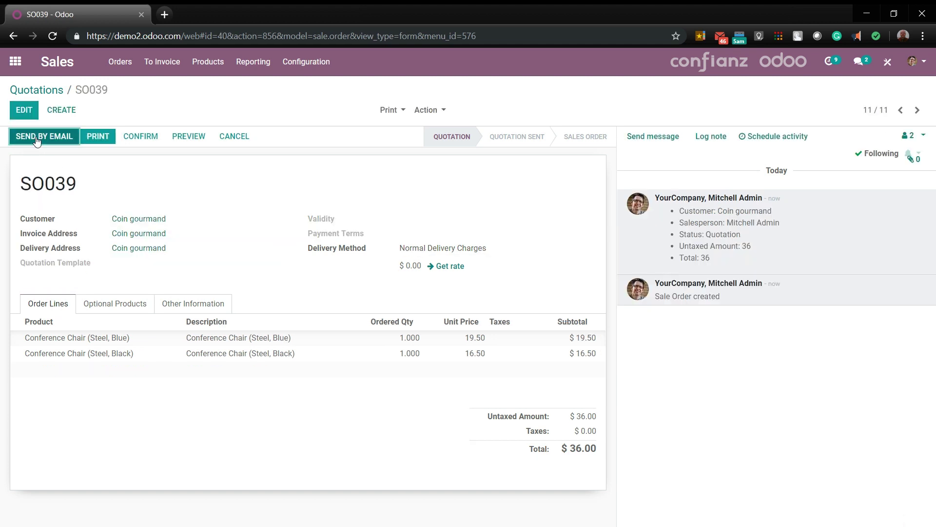
# Step: Email the quotation to Coin gourmand with its PDF attached and open the quotation preview
pyautogui.click(36, 139)
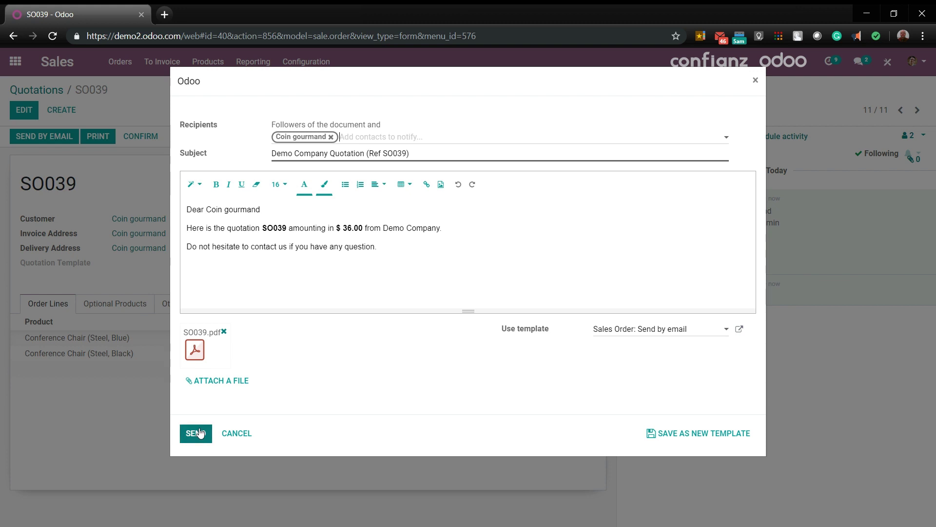
pyautogui.click(200, 433)
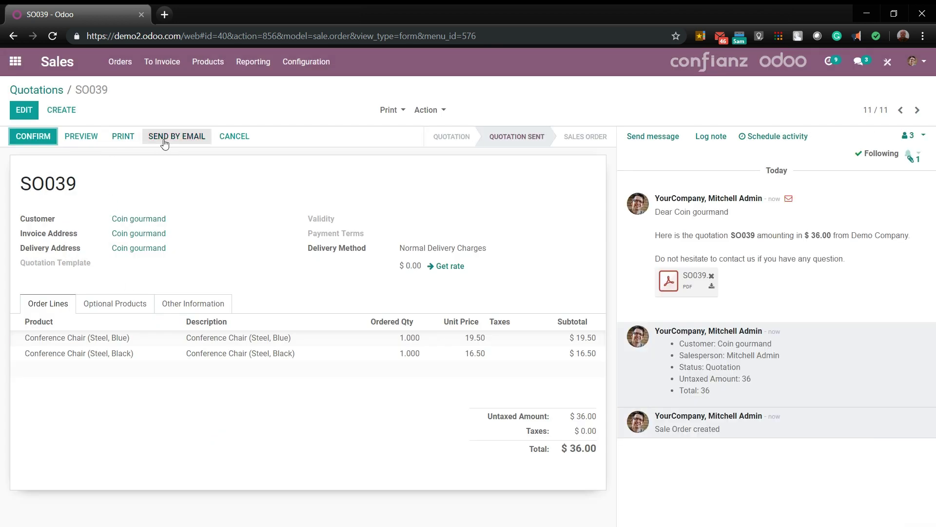
pyautogui.click(81, 140)
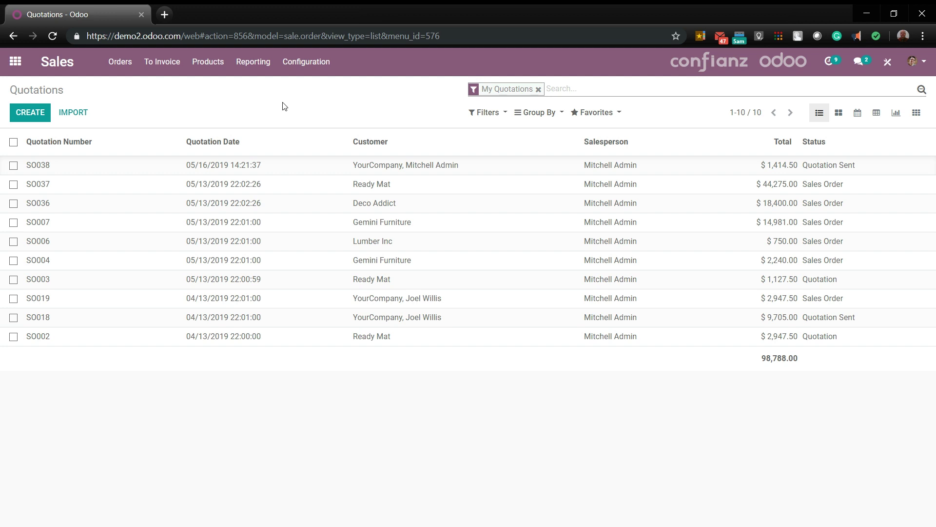
# Step: Enable Quotation Builder under Quotations & Orders in the Sales settings and save the settings
pyautogui.click(306, 62)
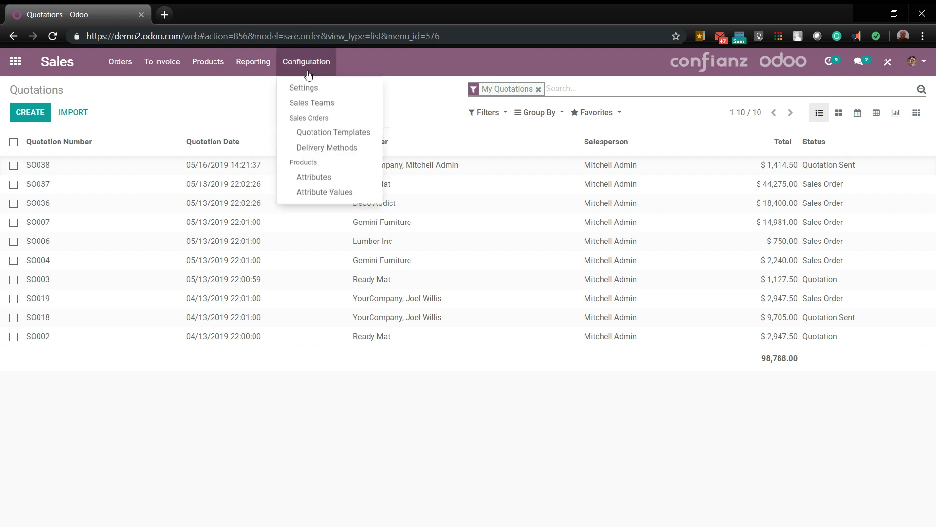
pyautogui.click(306, 88)
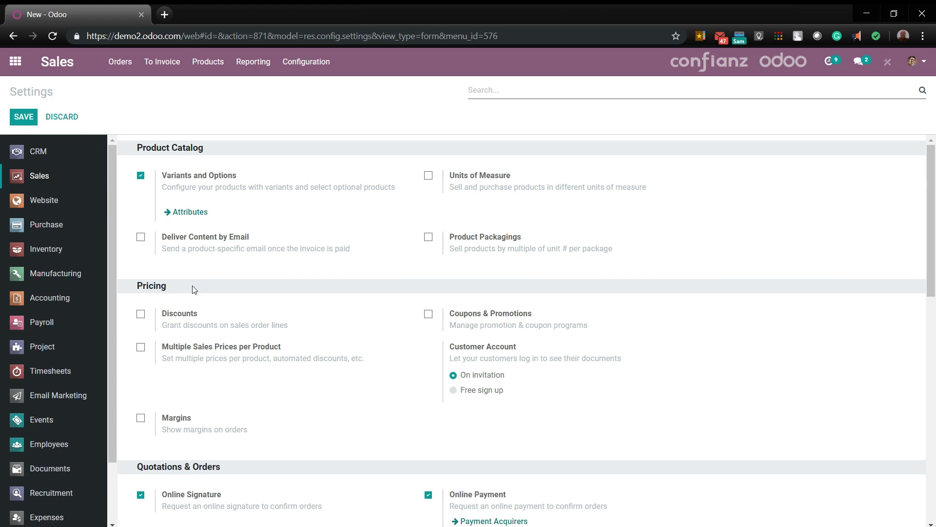
pyautogui.scroll(-5, 192, 290)
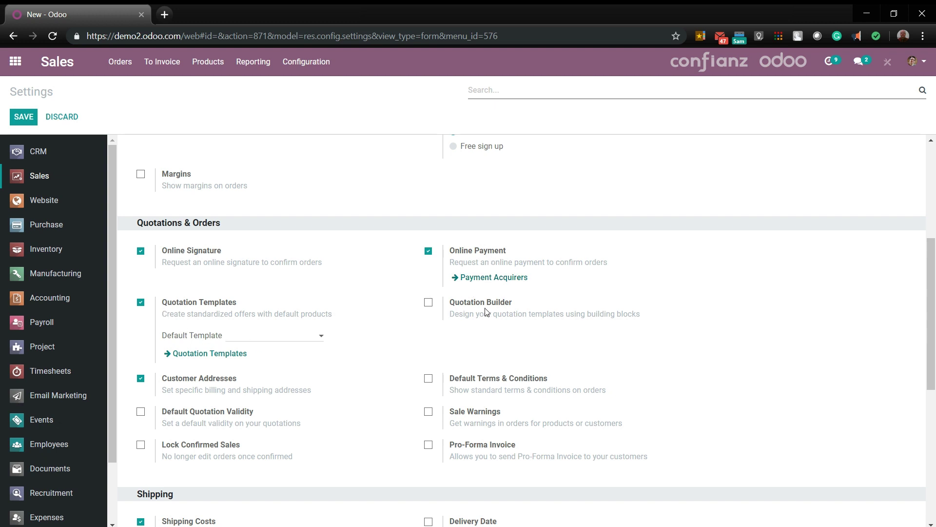
pyautogui.click(428, 303)
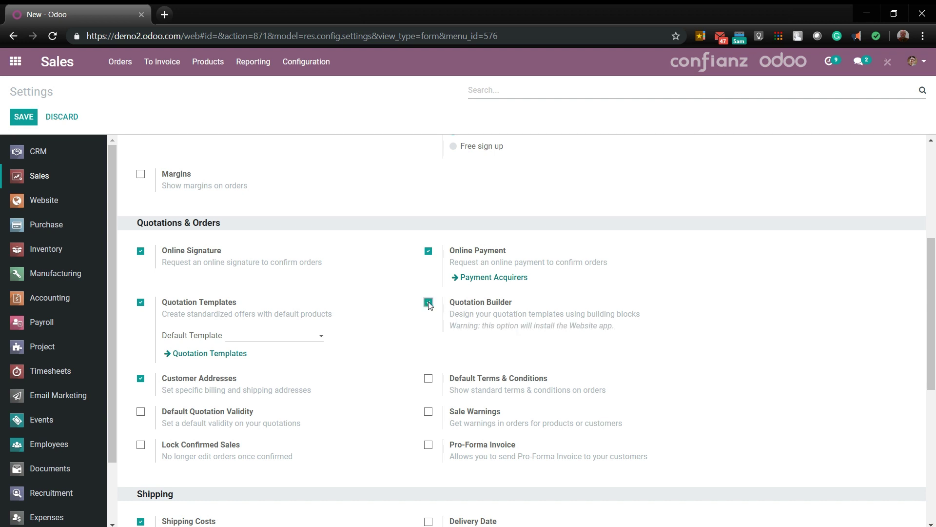
pyautogui.click(23, 120)
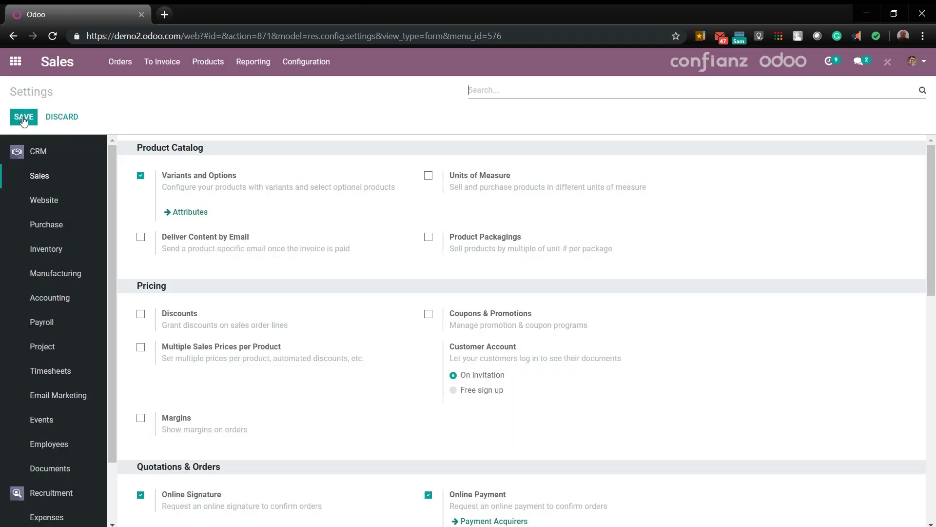
# Step: Create a new quotation template named "Conference Room Table" from the Quotation Templates list
pyautogui.scroll(-5, 189, 217)
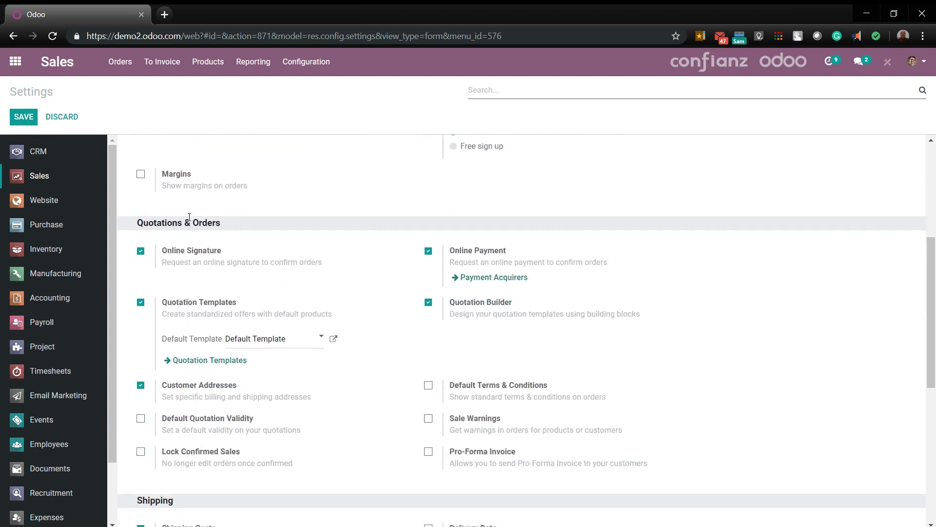
pyautogui.click(194, 363)
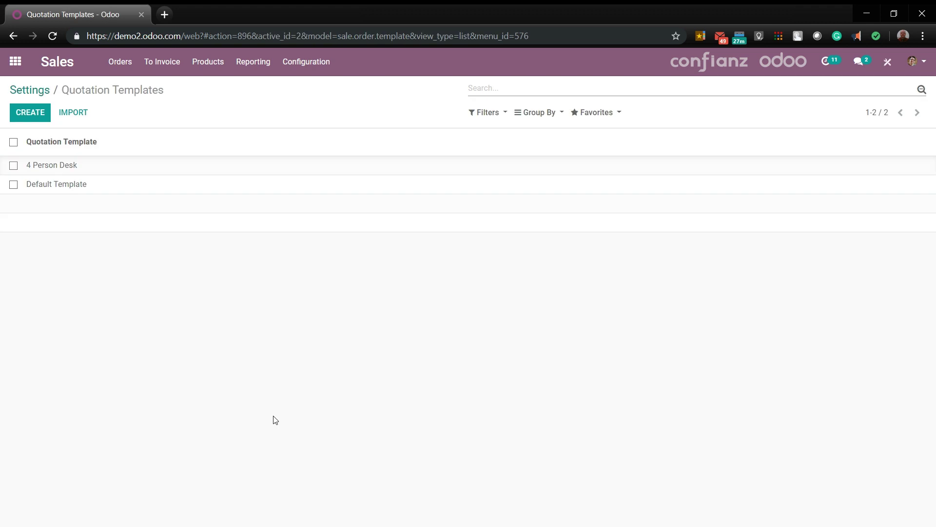
pyautogui.click(303, 62)
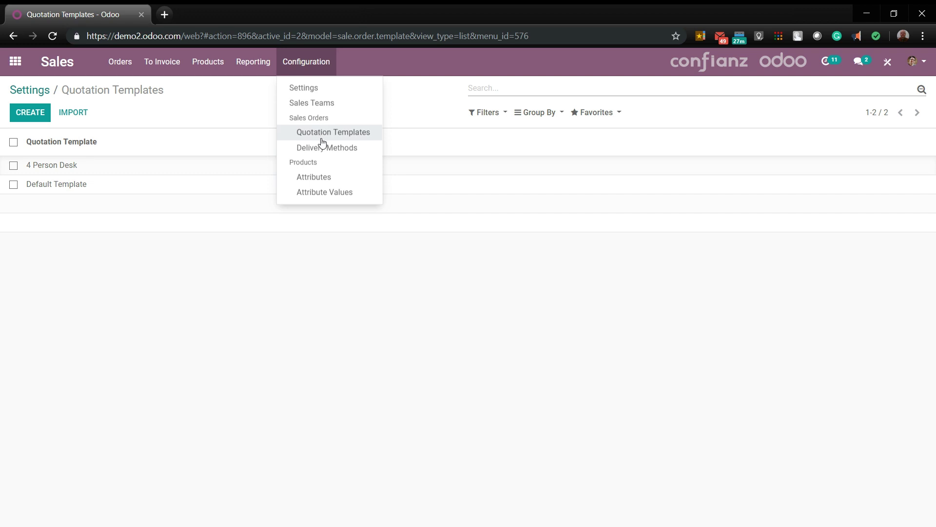
pyautogui.click(213, 115)
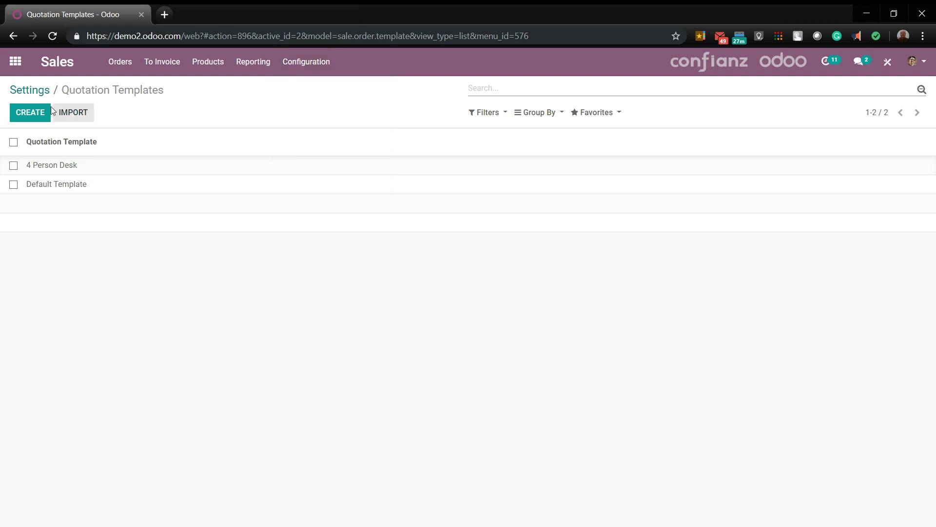
pyautogui.click(34, 115)
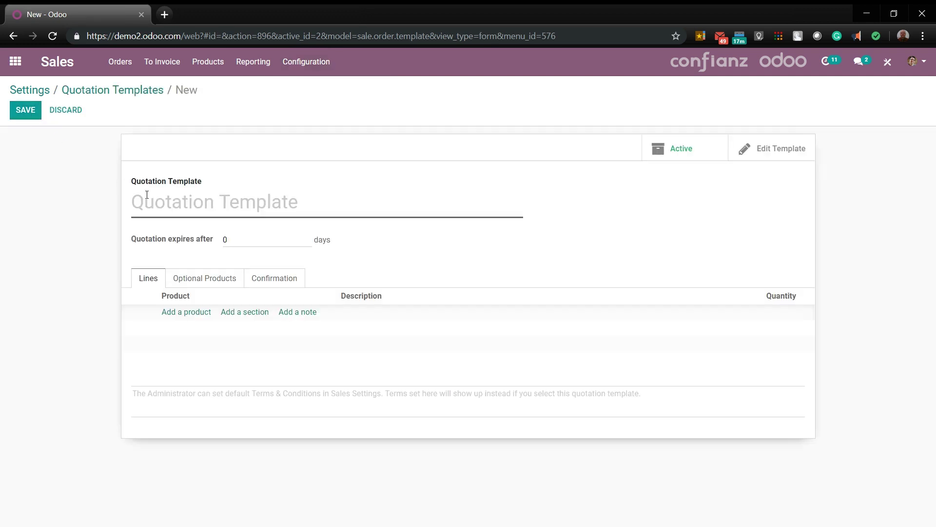
pyautogui.write('Con')
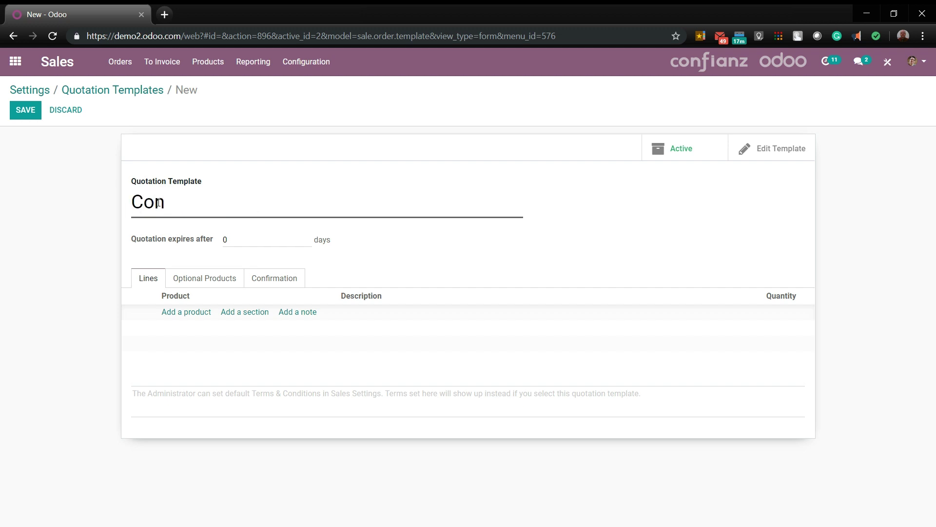
pyautogui.write('ference')
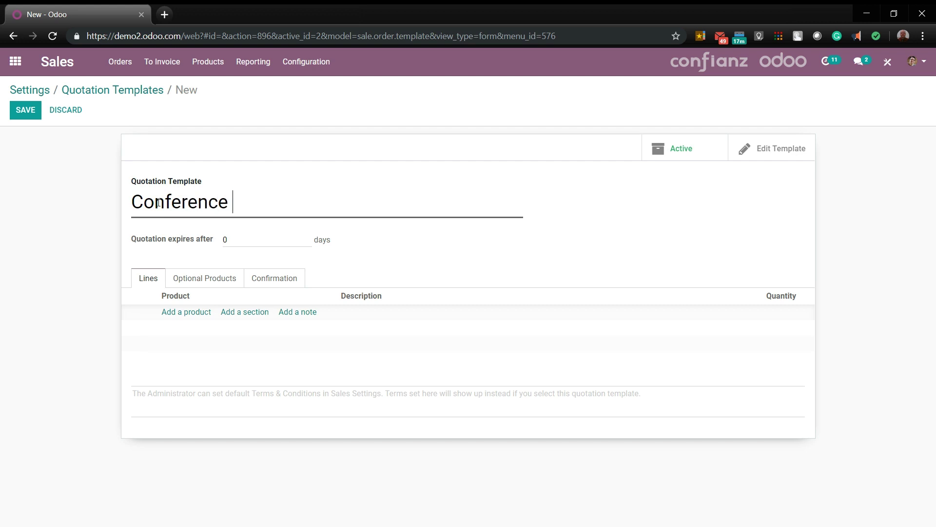
pyautogui.write(' Room Table')
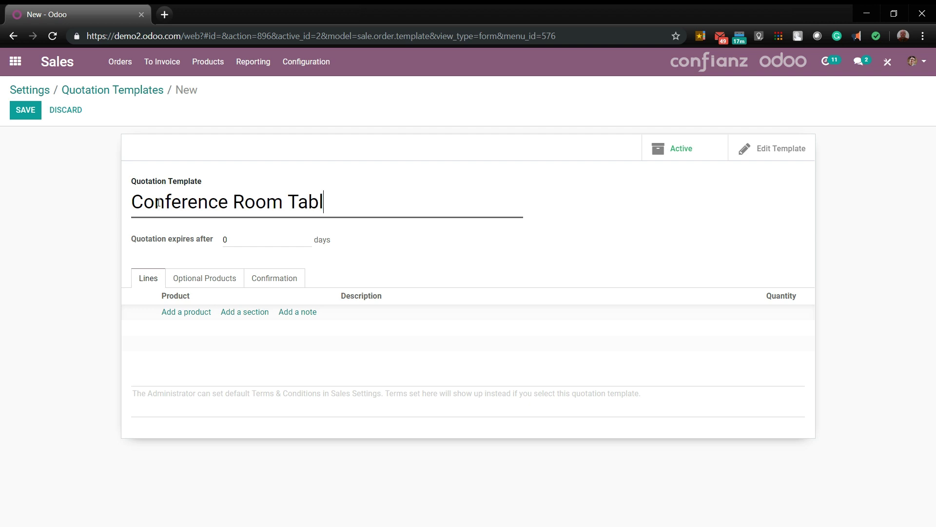
# Step: Add the Large Meeting Table [FURN_6741] as a product line of the quotation template
pyautogui.click(183, 314)
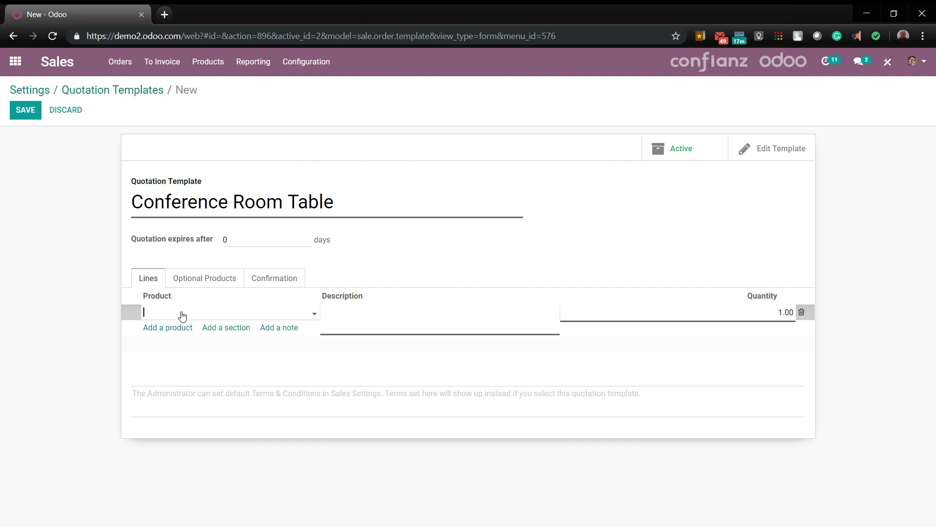
pyautogui.write('Meeting')
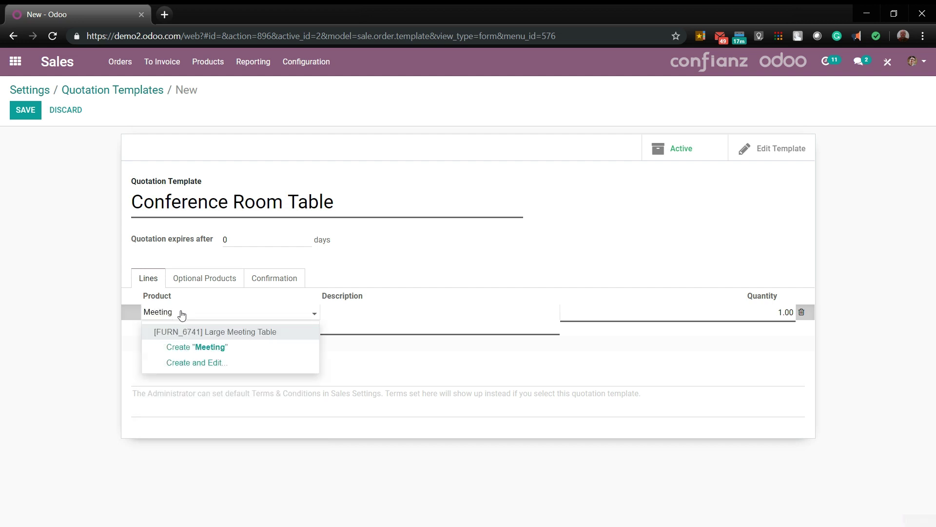
pyautogui.click(199, 331)
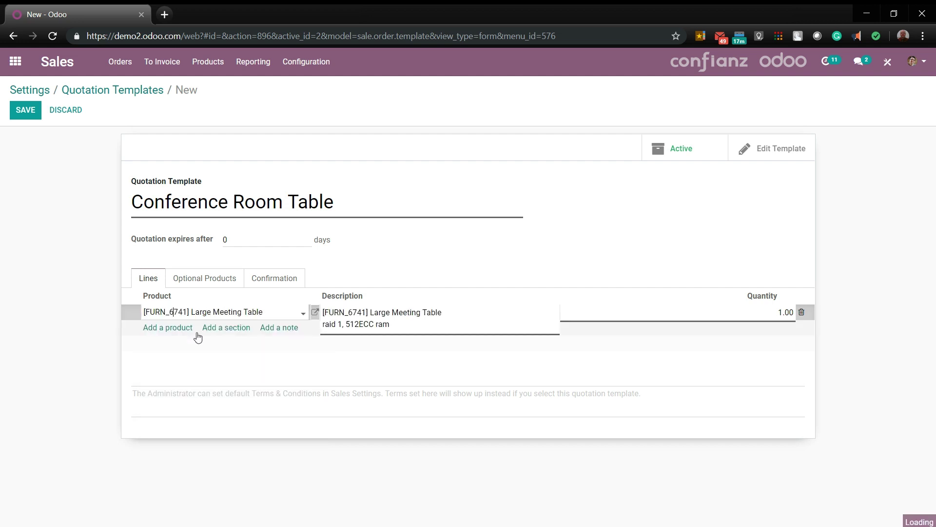
pyautogui.click(105, 335)
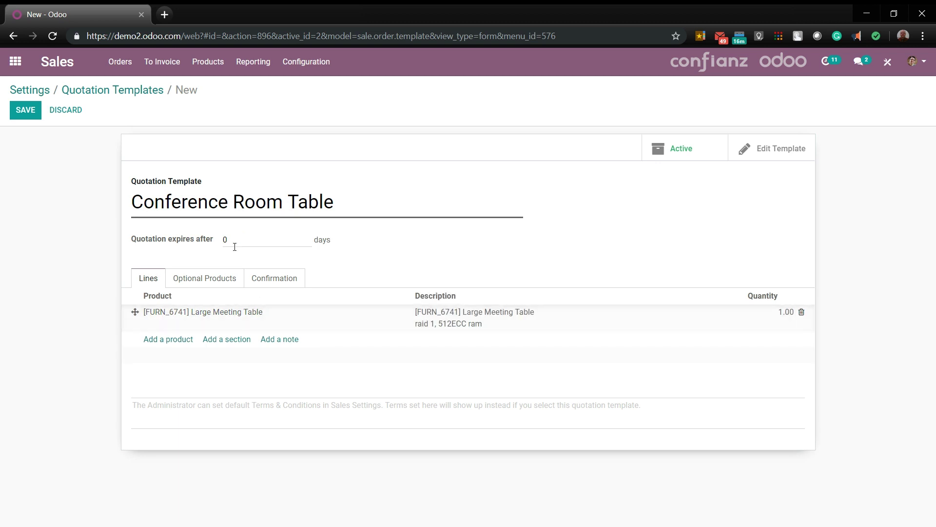
# Step: Add Conference Chair (Steel) and Conference Chair (Aluminium) as optional products of the template
pyautogui.click(226, 279)
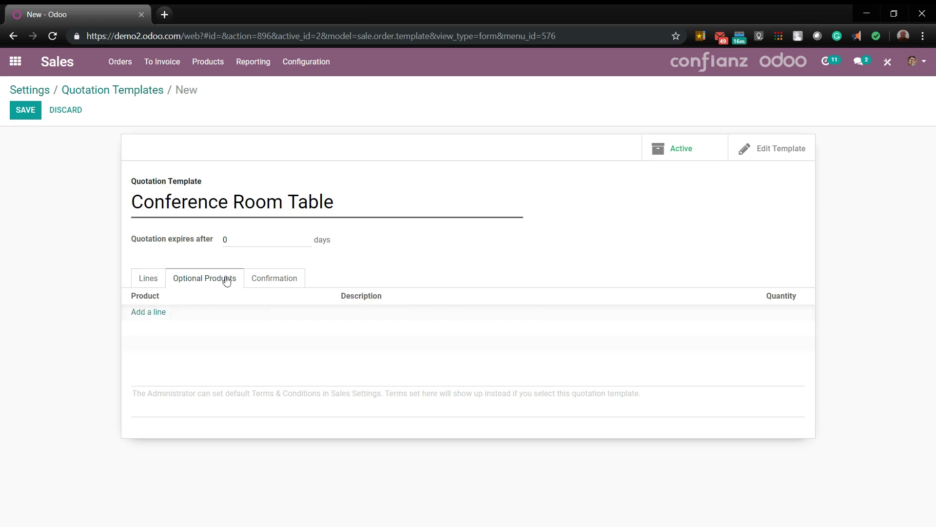
pyautogui.click(160, 314)
pyautogui.write('C')
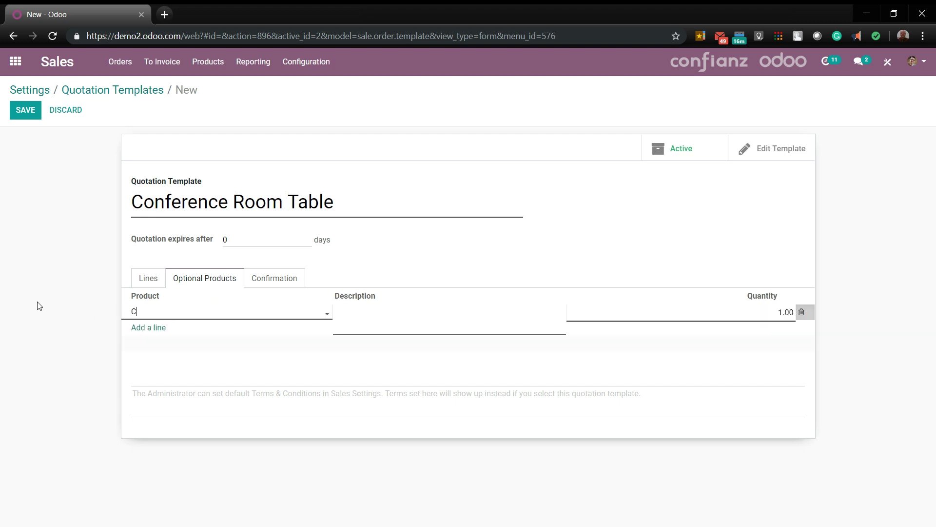
pyautogui.write('on')
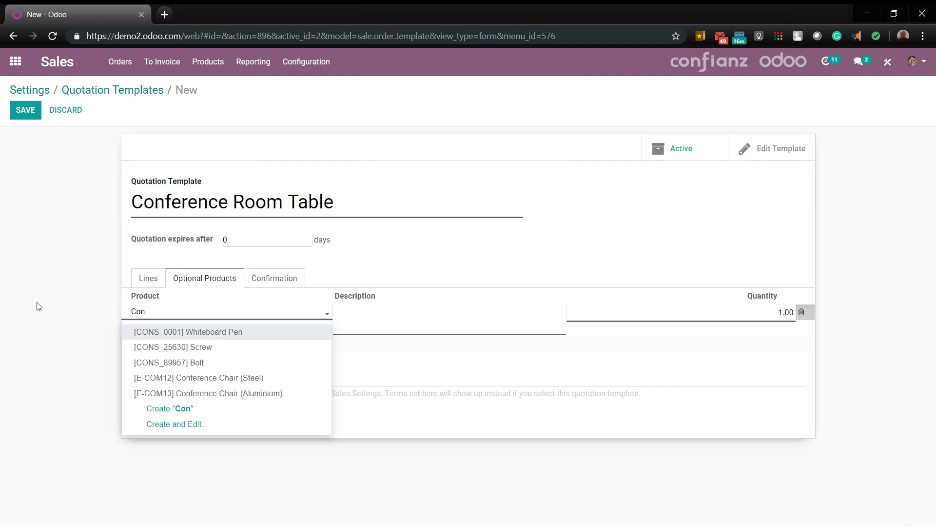
pyautogui.click(200, 379)
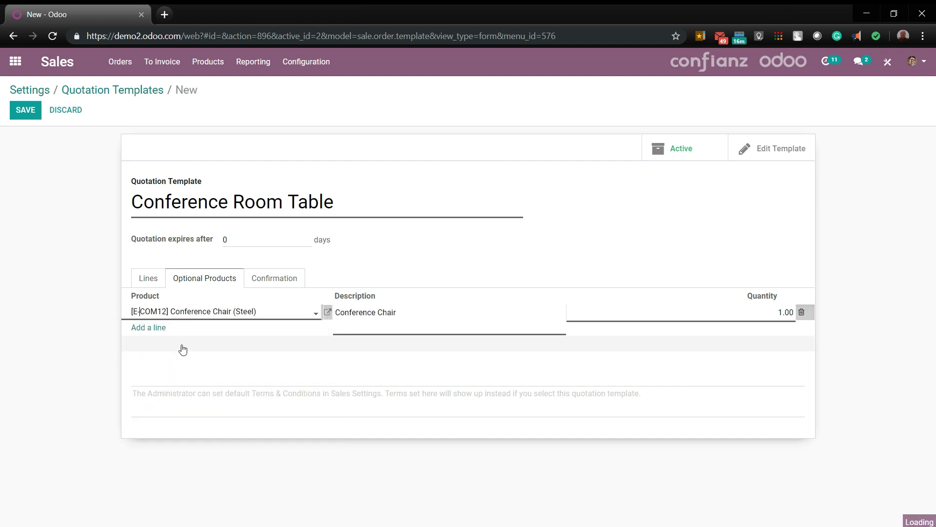
pyautogui.click(162, 328)
pyautogui.write('con')
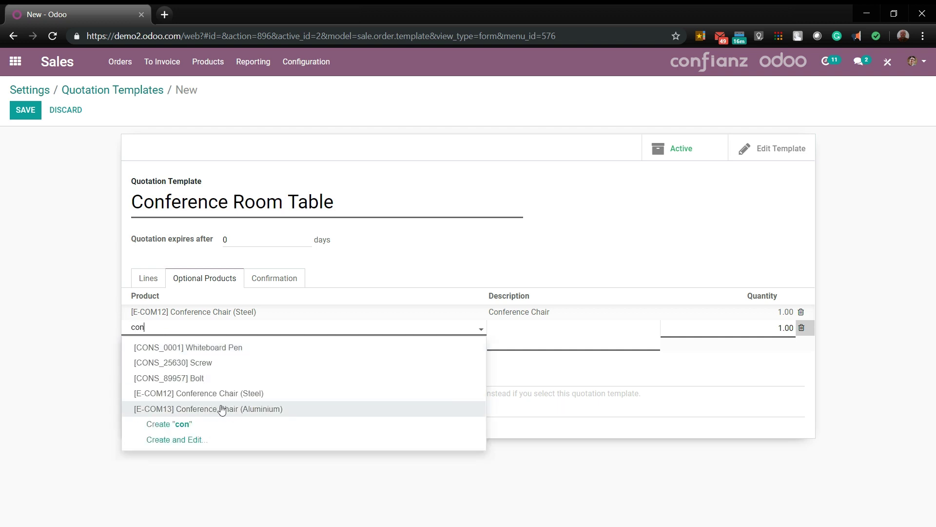
pyautogui.click(222, 410)
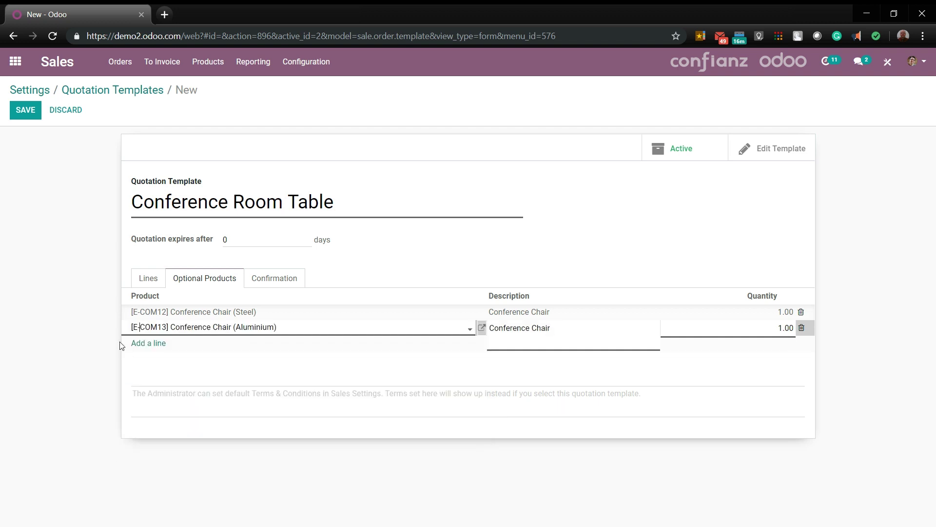
# Step: Add Office Chair Black and Office Chair to the template's optional products
pyautogui.click(139, 347)
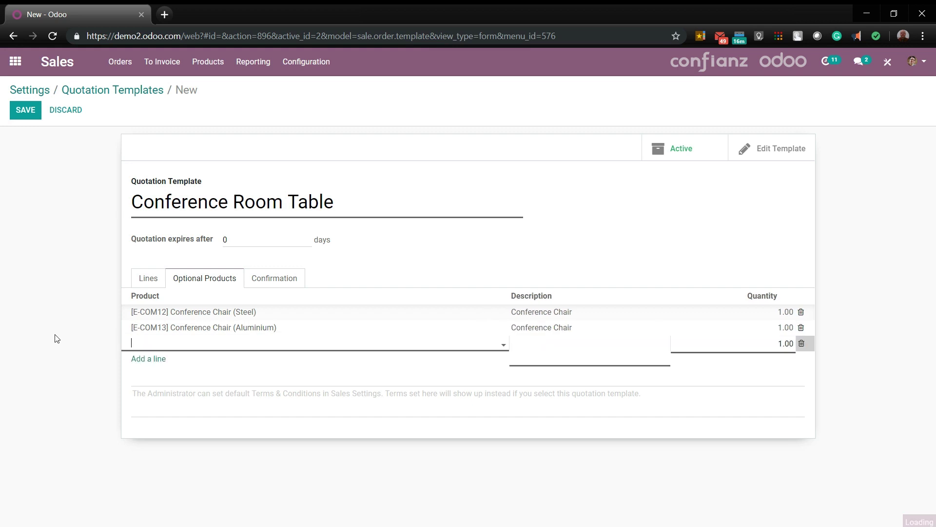
pyautogui.write('C')
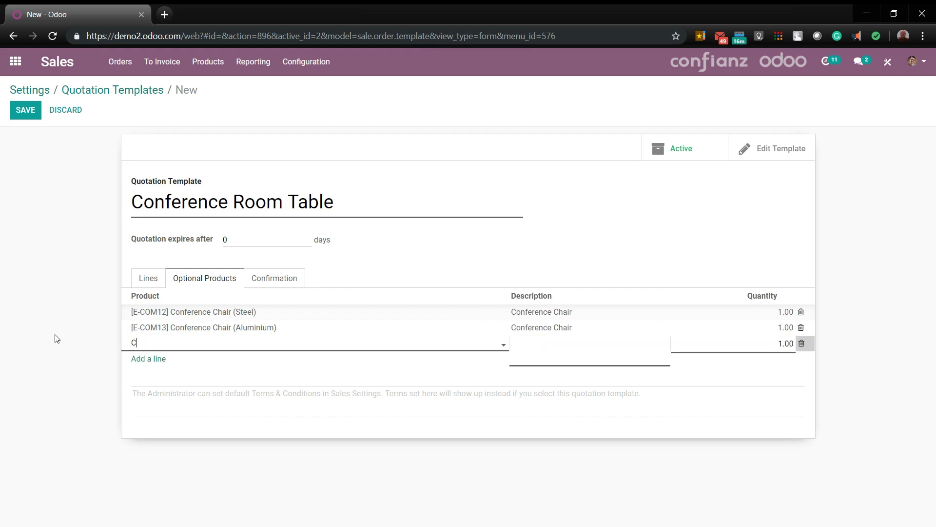
pyautogui.write('hai')
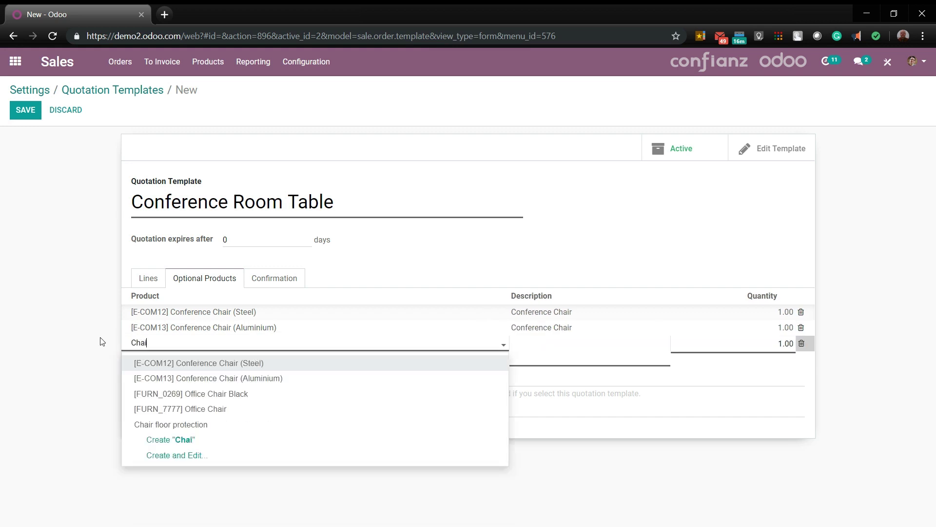
pyautogui.click(224, 396)
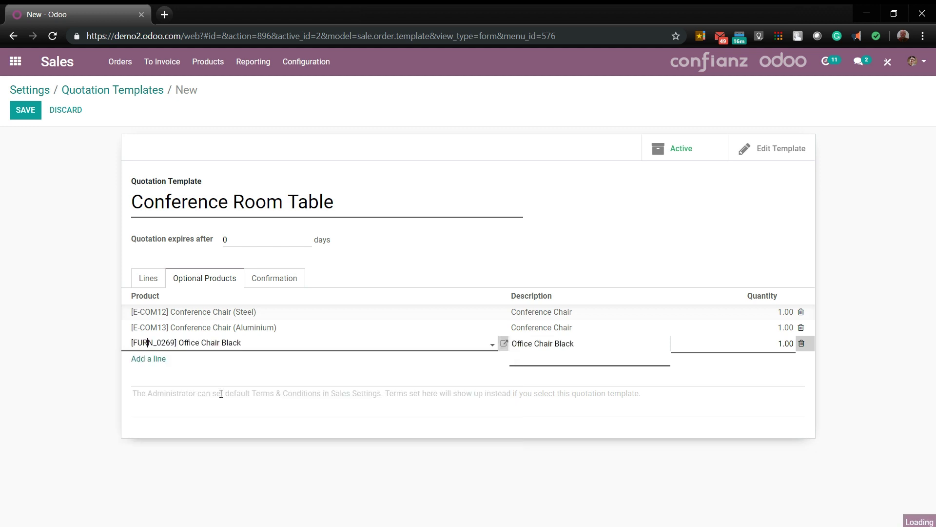
pyautogui.click(157, 359)
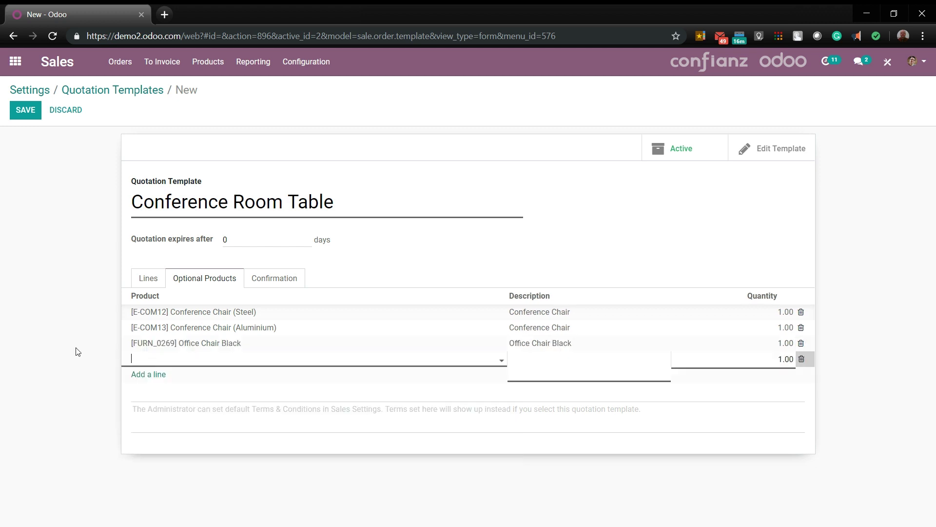
pyautogui.write('chai')
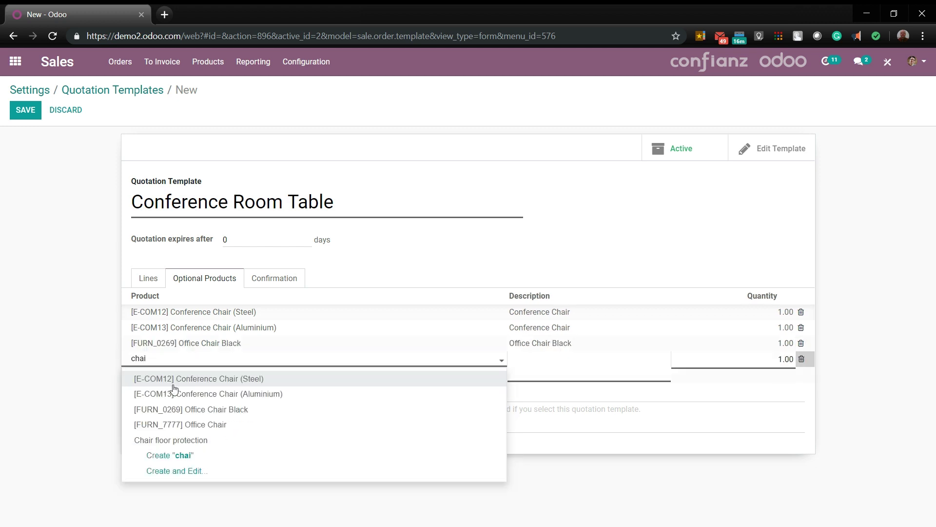
pyautogui.click(229, 424)
pyautogui.click(82, 341)
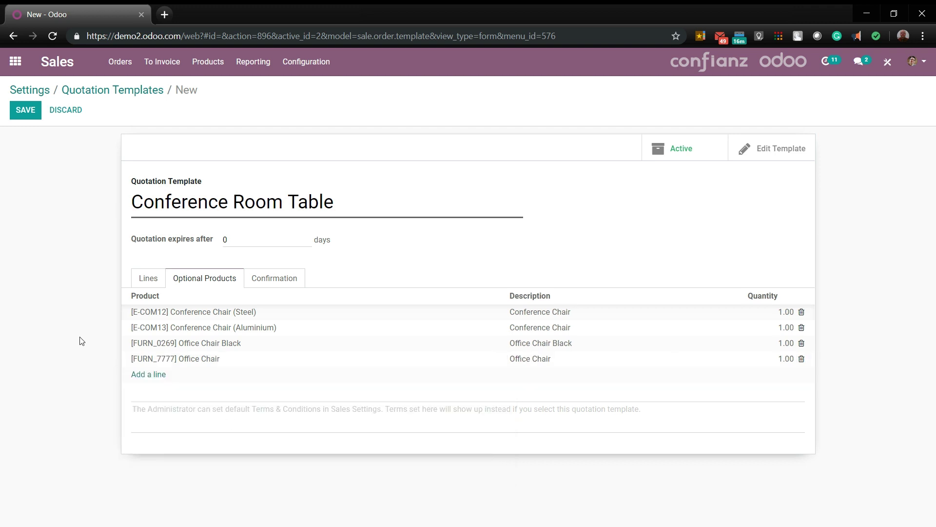
# Step: Review the template's confirmation options, save the template and open its web layout for editing with building blocks
pyautogui.click(279, 283)
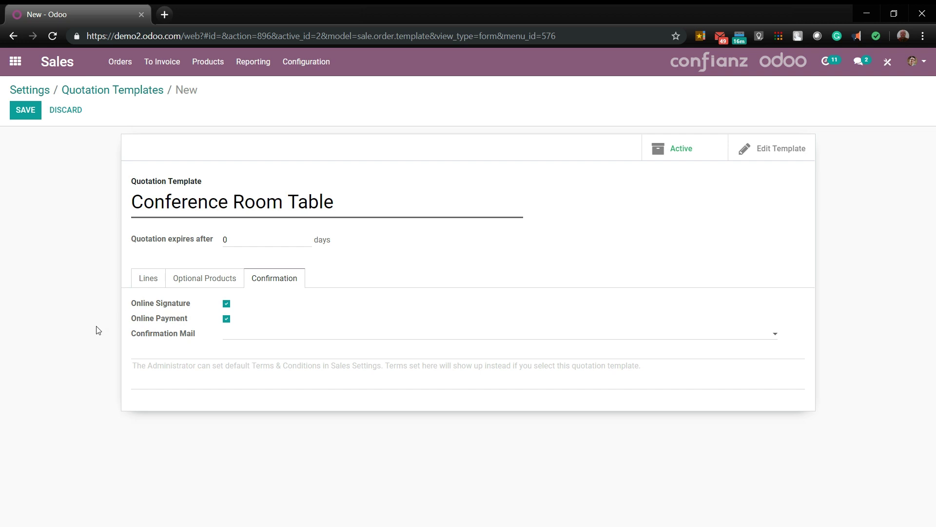
pyautogui.click(16, 111)
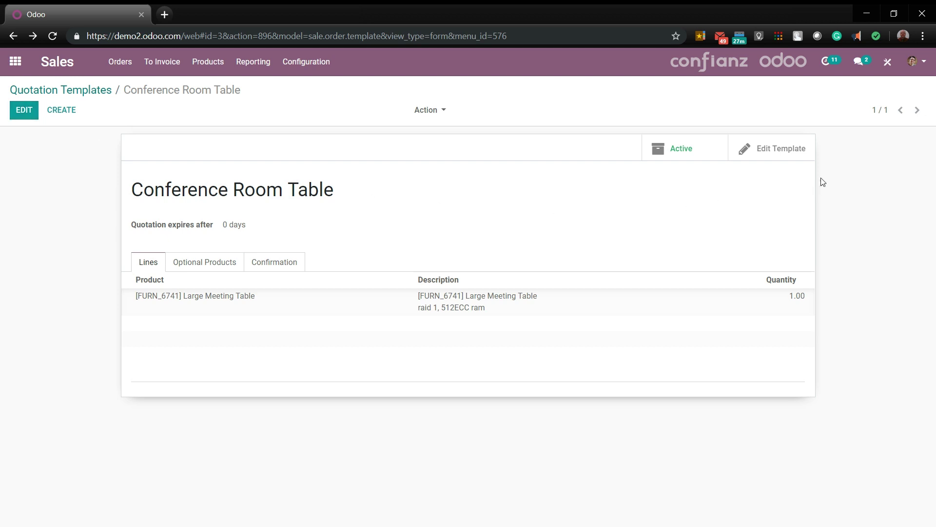
pyautogui.click(797, 149)
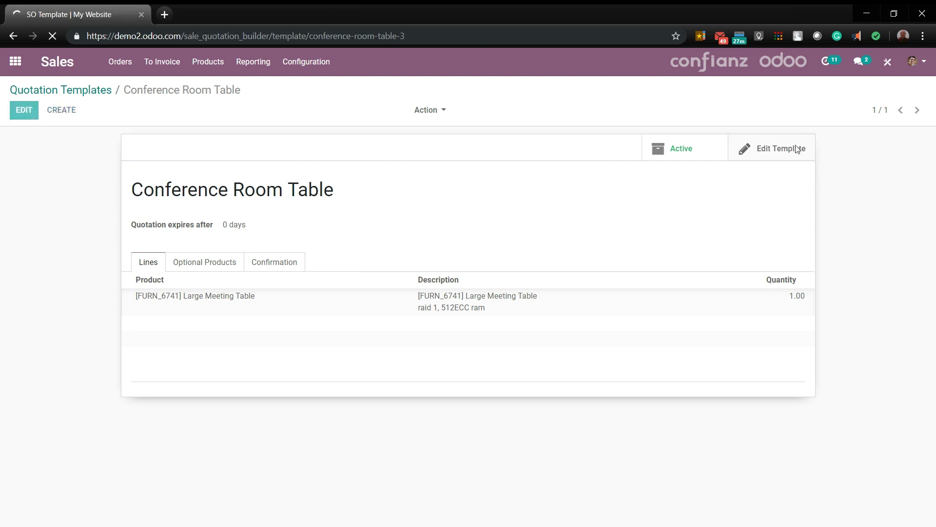
pyautogui.click(904, 60)
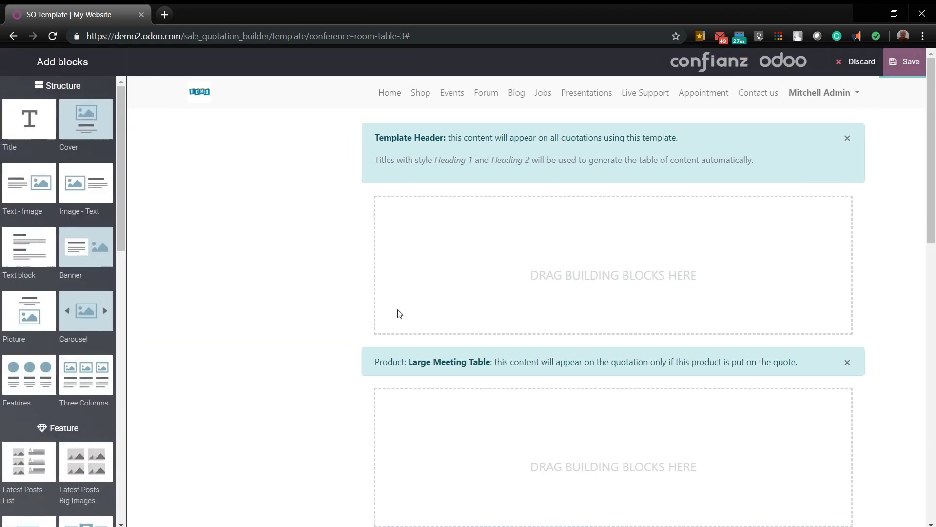
# Step: Add a Title block to the template header area and change its text to "Your Conference Room"
pyautogui.moveTo(11, 119); pyautogui.dragTo(541, 203)
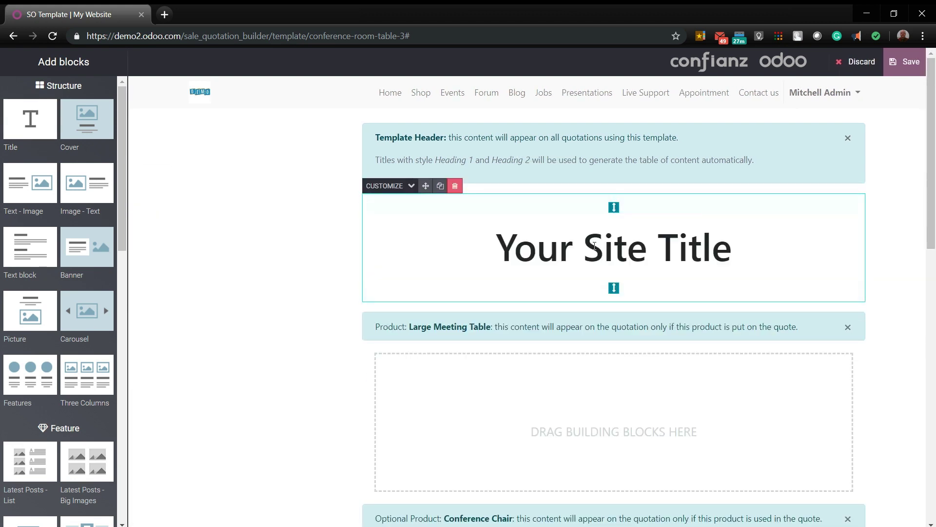
pyautogui.click(693, 262)
pyautogui.tripleClick(739, 249)
pyautogui.moveTo(736, 249); pyautogui.dragTo(593, 247)
pyautogui.write('Conference Room')
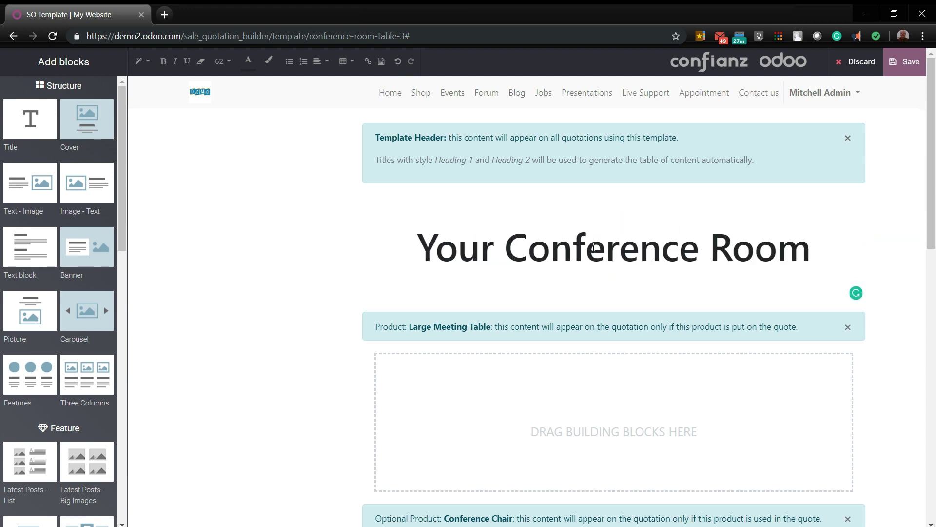
pyautogui.click(594, 247)
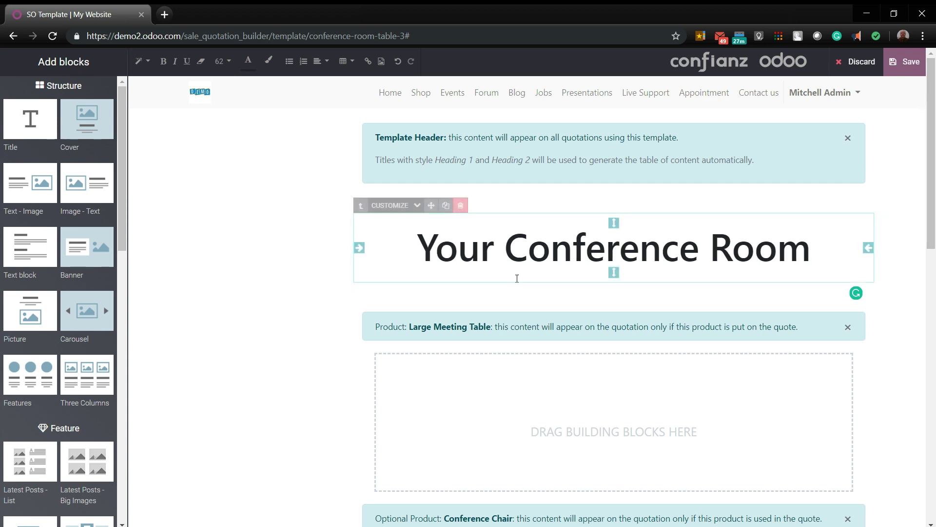
# Step: Insert the library photo of a hand writing on paper into the Large Meeting Table section and save the template layout
pyautogui.click(490, 380)
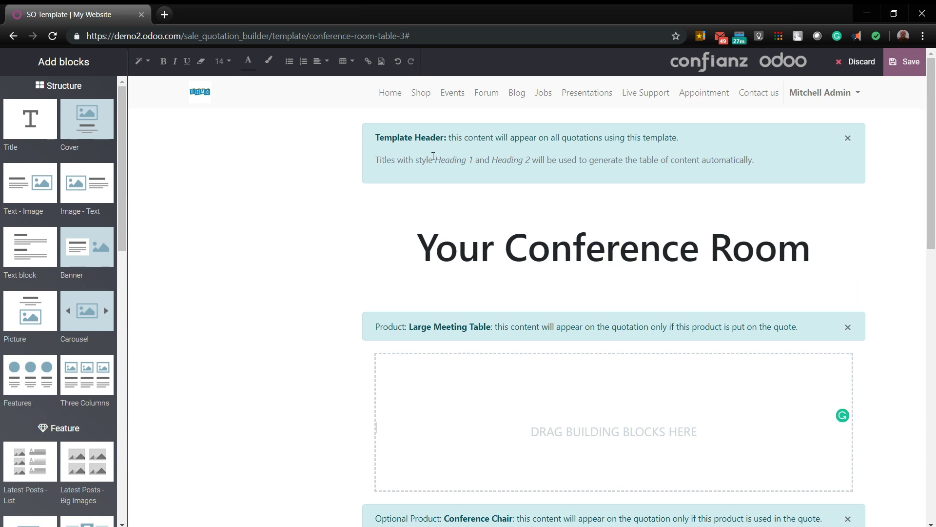
pyautogui.click(378, 64)
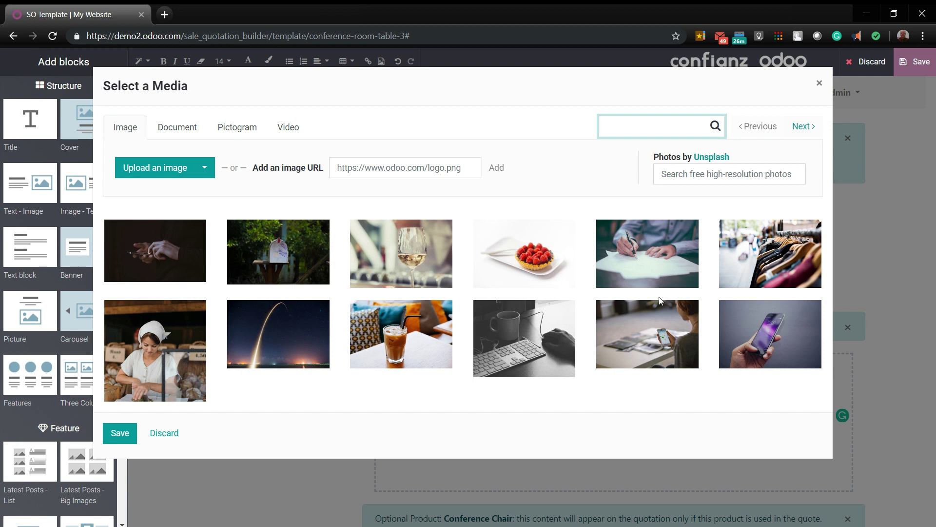
pyautogui.click(657, 268)
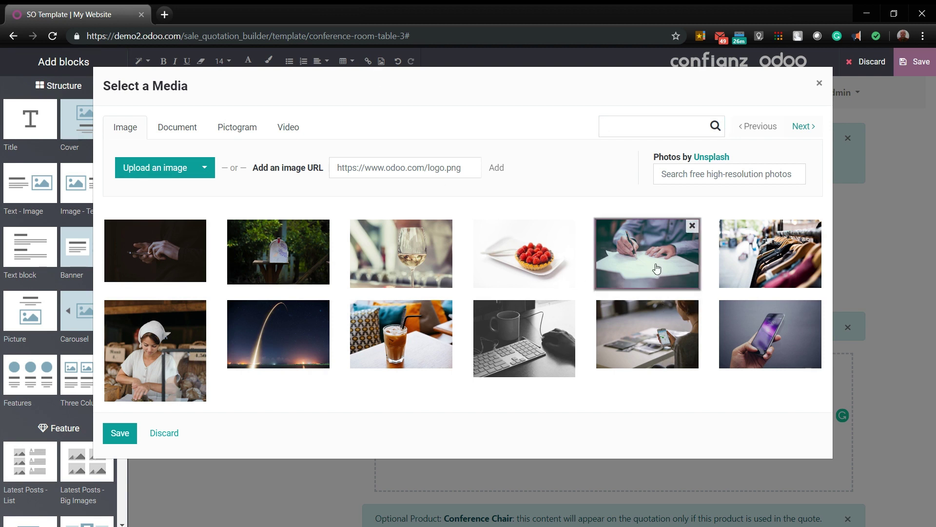
pyautogui.click(120, 433)
pyautogui.scroll(-3, 341, 395)
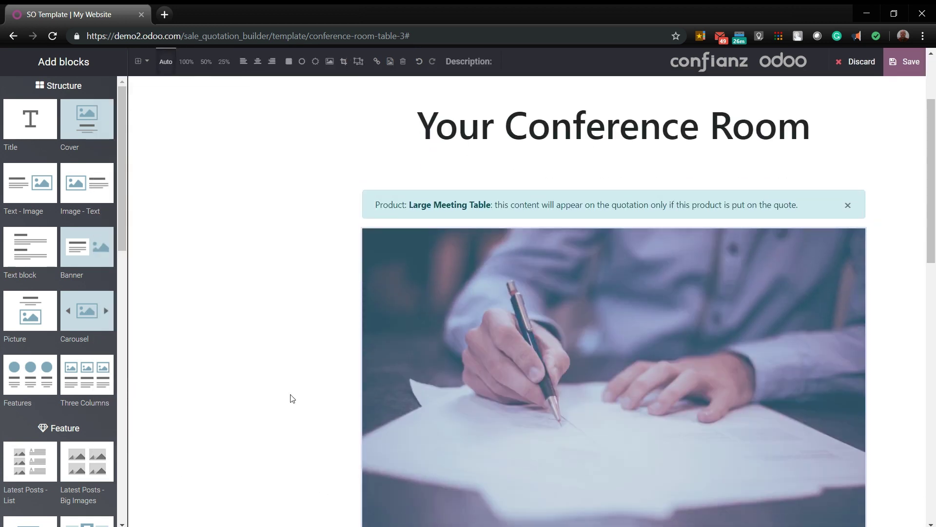
pyautogui.scroll(3, 292, 398)
pyautogui.click(898, 61)
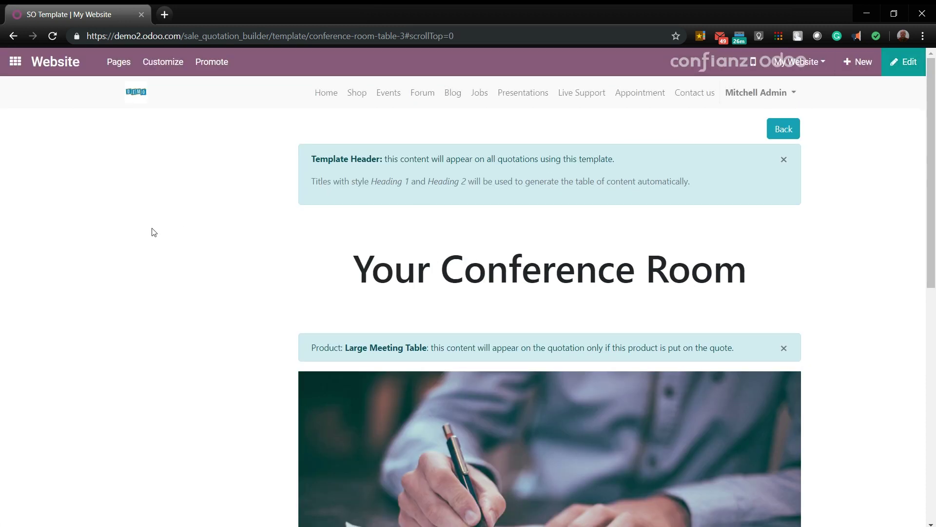
pyautogui.scroll(-8, 153, 232)
pyautogui.scroll(7, 154, 233)
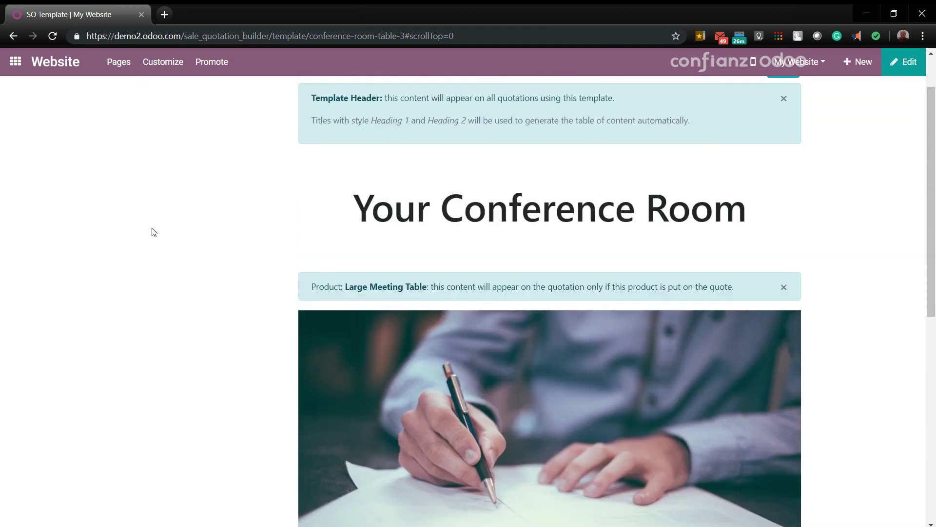
# Step: Create a new sales quotation for an Azure Interior contact using the Conference Room Table quotation template
pyautogui.click(15, 65)
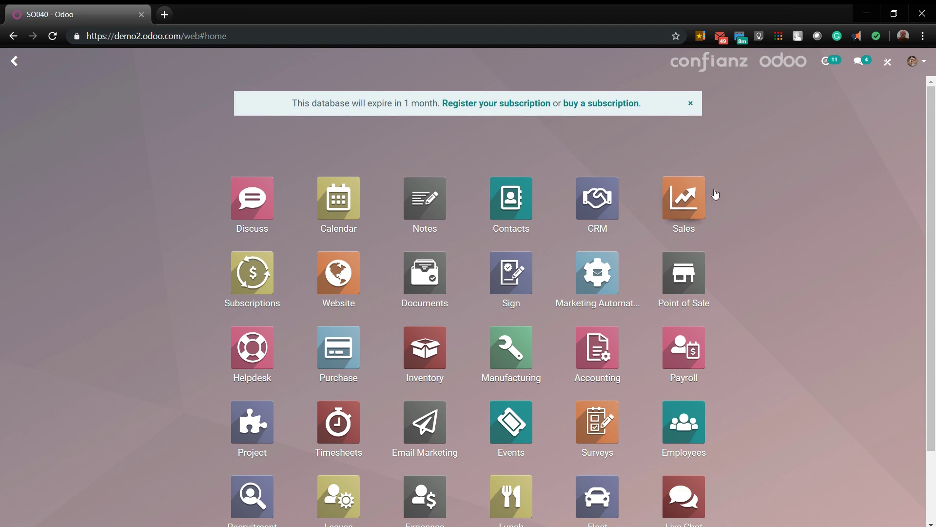
pyautogui.click(695, 197)
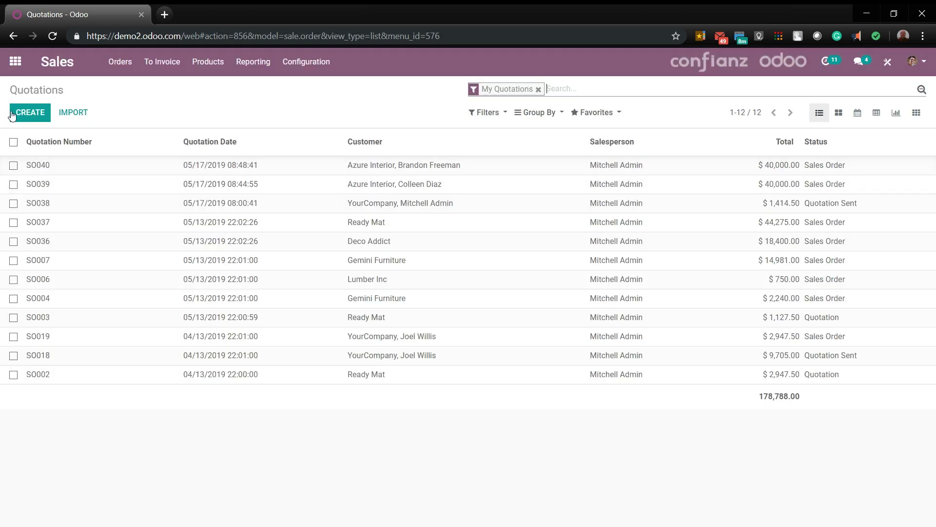
pyautogui.click(13, 113)
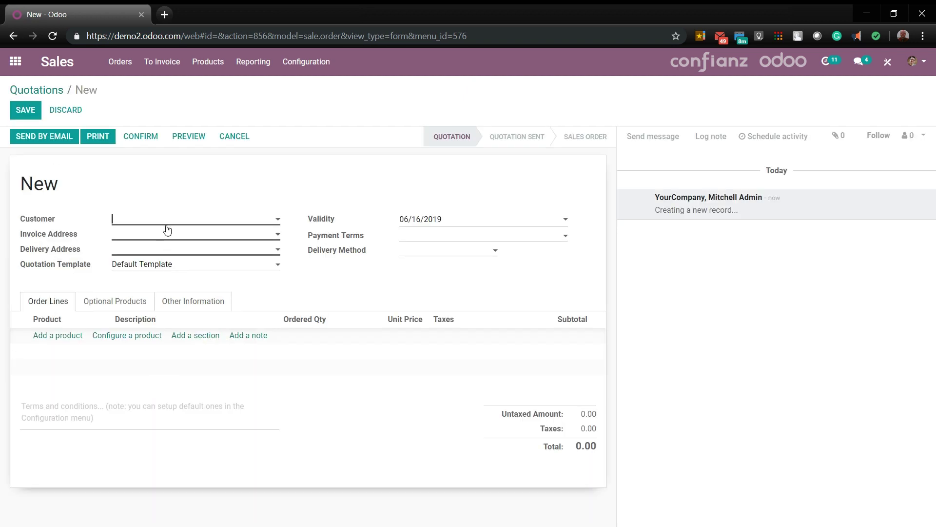
pyautogui.click(167, 219)
pyautogui.click(164, 255)
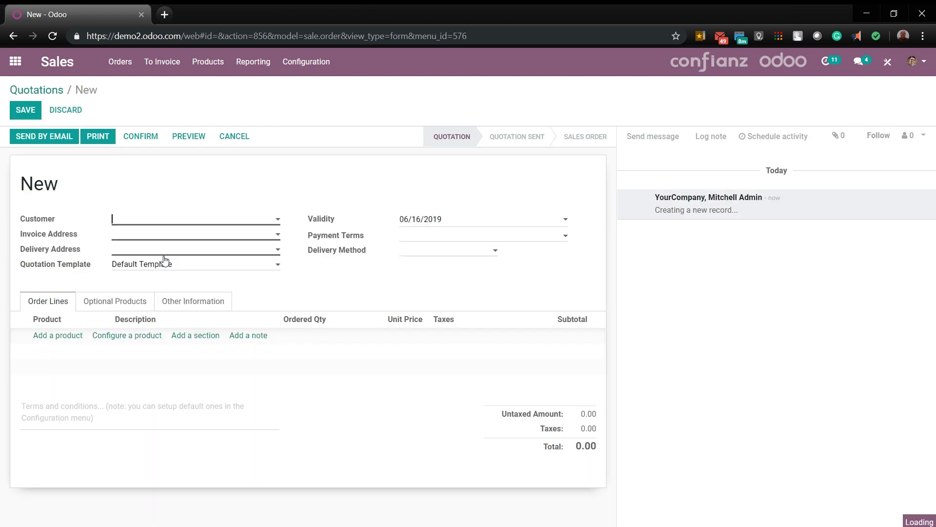
pyautogui.click(160, 270)
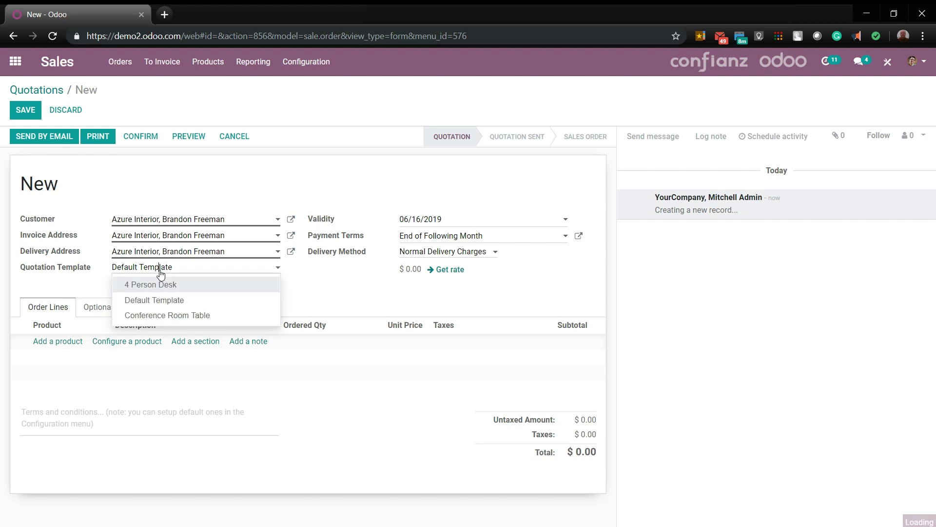
pyautogui.click(163, 316)
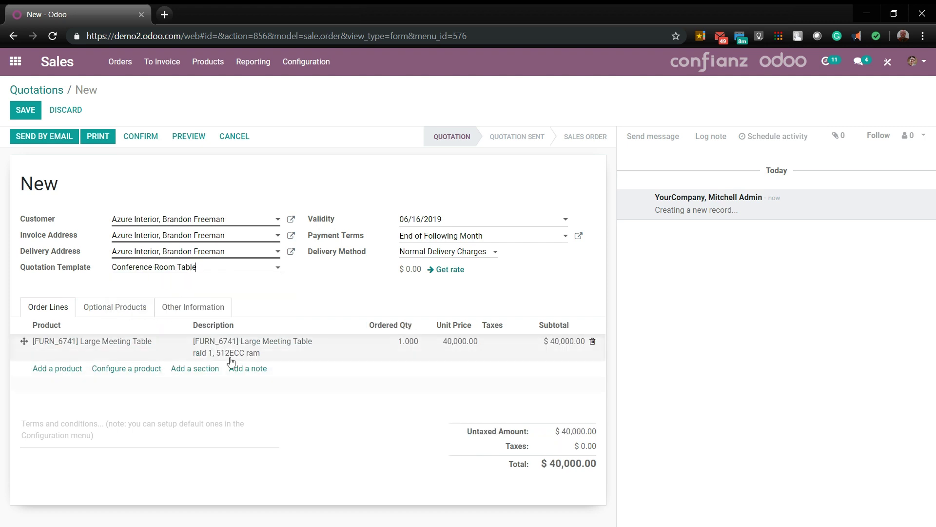
# Step: Check the quotation's optional products and send the quotation to the customer by email
pyautogui.click(116, 316)
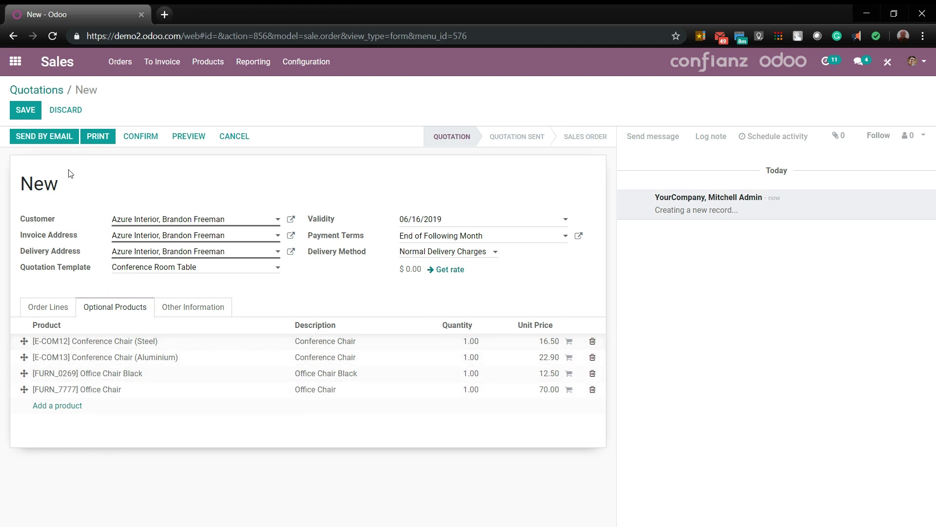
pyautogui.click(50, 137)
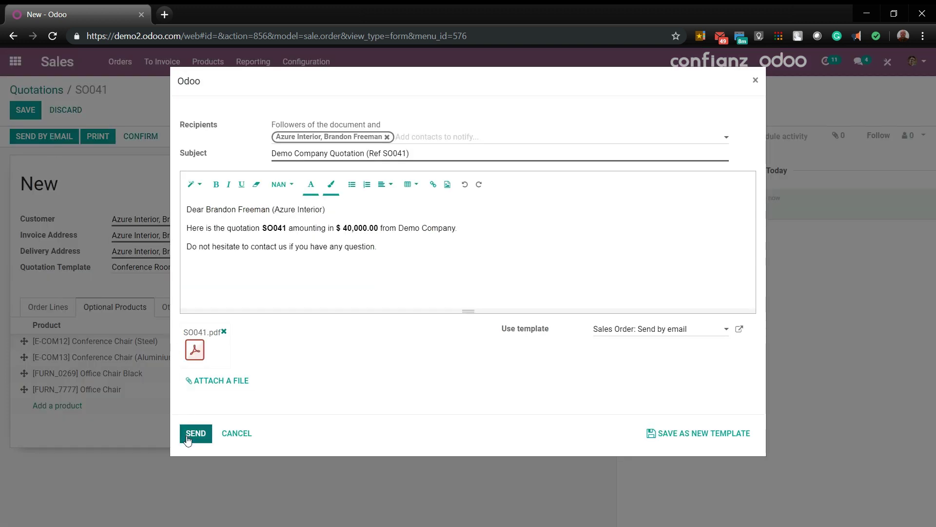
pyautogui.click(188, 439)
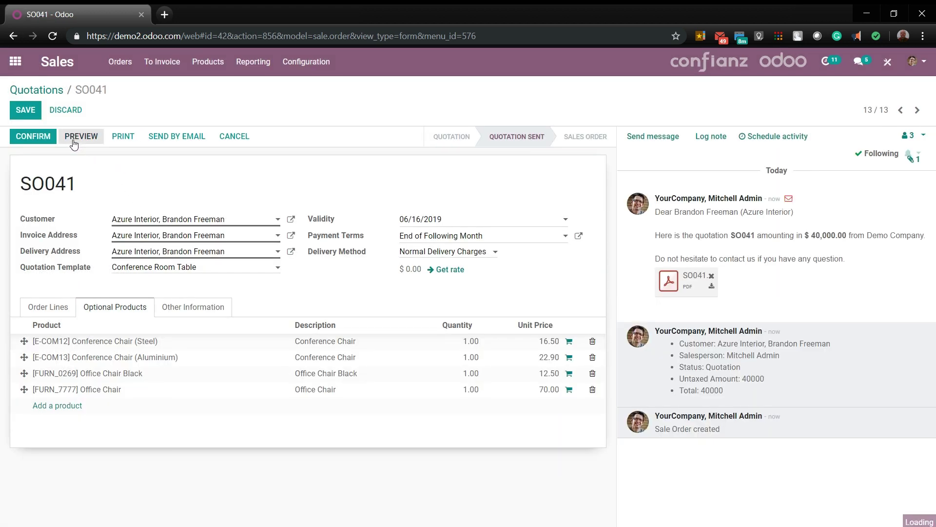
# Step: Preview the sent quotation in the customer portal and examine its header, image, order details and optional products
pyautogui.click(73, 139)
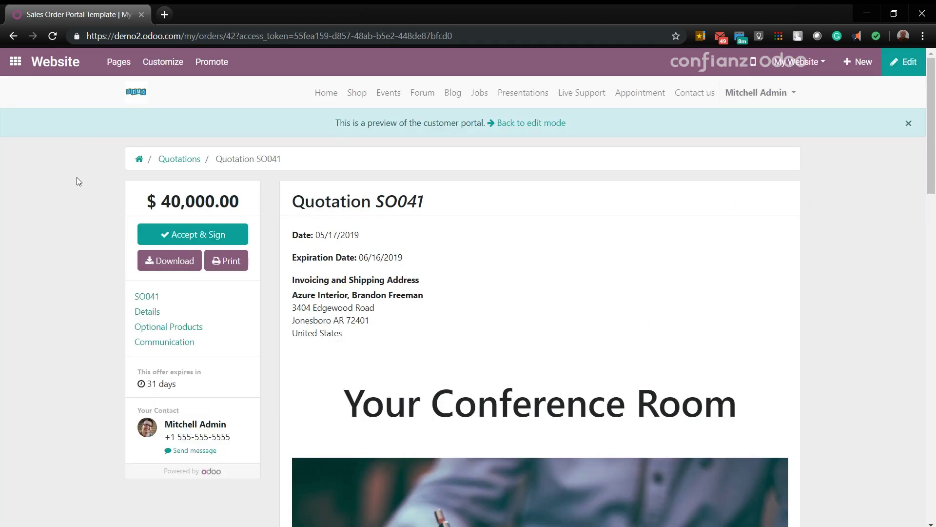
pyautogui.scroll(-1, 78, 185)
pyautogui.scroll(-7, 489, 282)
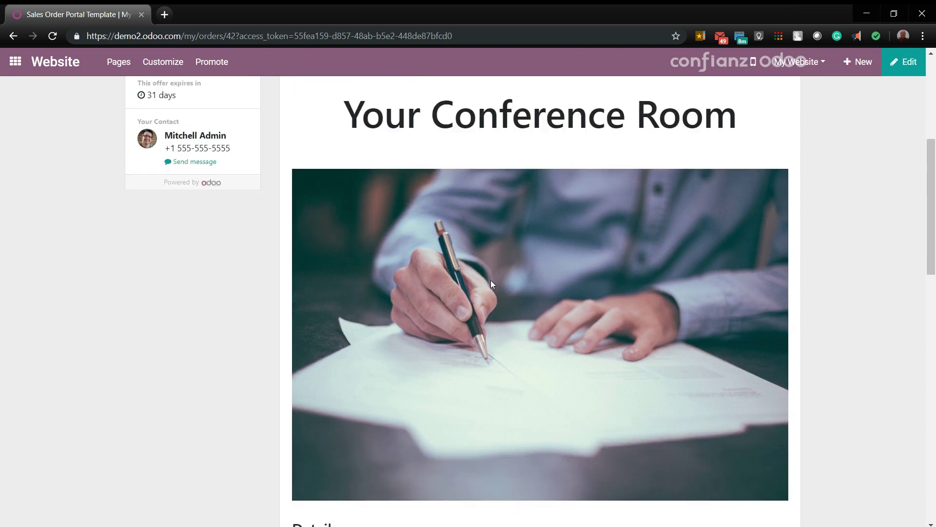
pyautogui.scroll(-4, 491, 283)
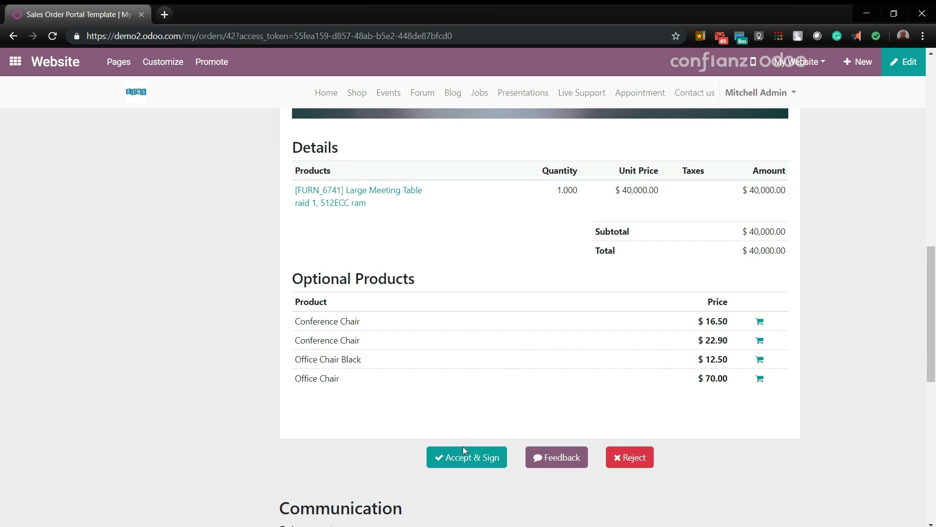
# Step: View the quotation's rejection form, cancel it and look through the whole portal page again
pyautogui.click(647, 457)
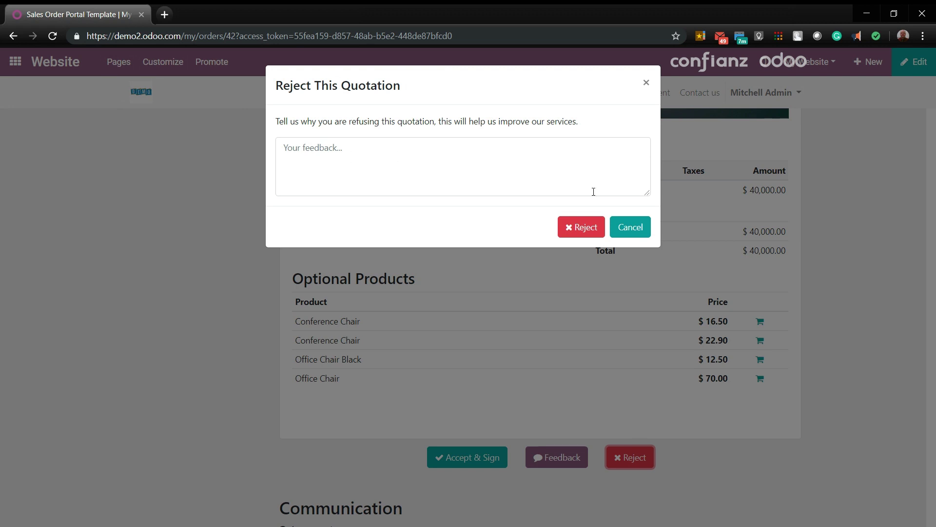
pyautogui.click(630, 228)
pyautogui.scroll(5, 194, 273)
pyautogui.scroll(8, 194, 273)
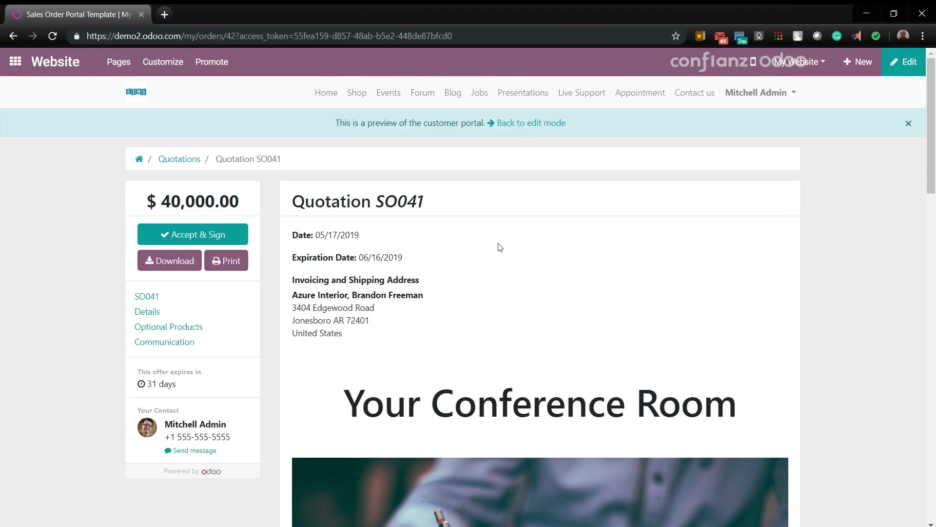
pyautogui.scroll(-10, 534, 270)
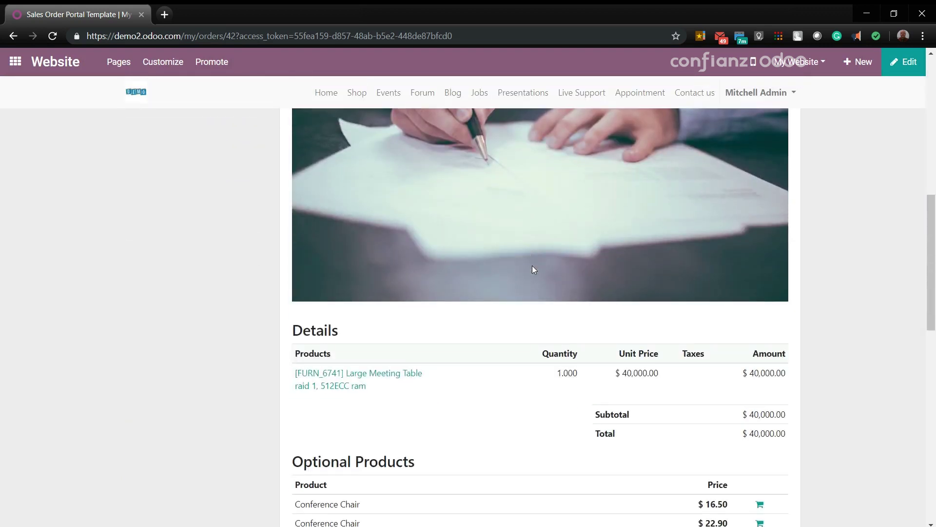
pyautogui.scroll(-9, 534, 269)
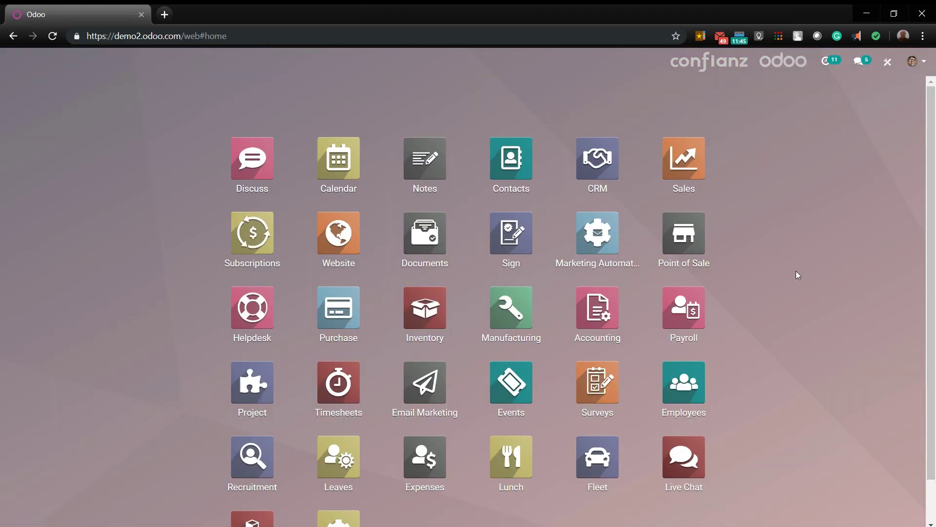
# Step: Enable the UPS Connector and FedEx Connector in the Sales shipping settings and save the settings
pyautogui.click(678, 155)
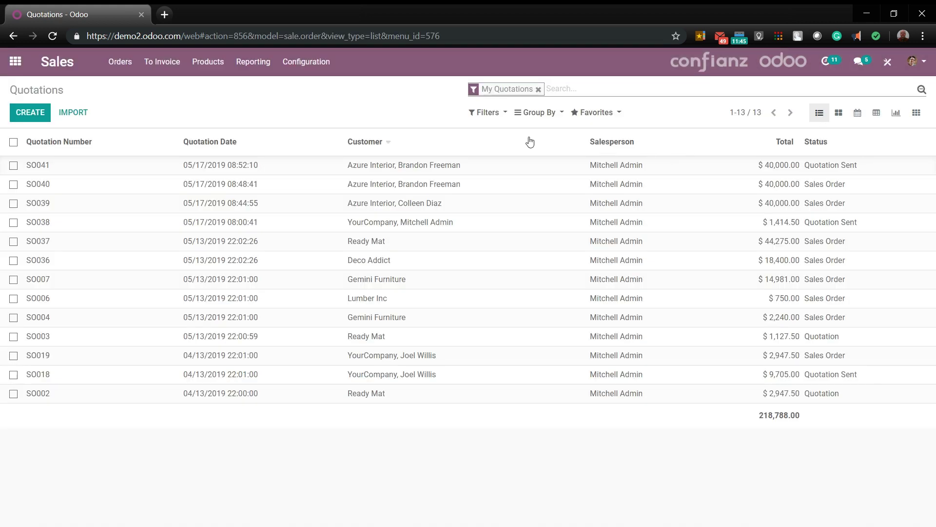
pyautogui.click(298, 70)
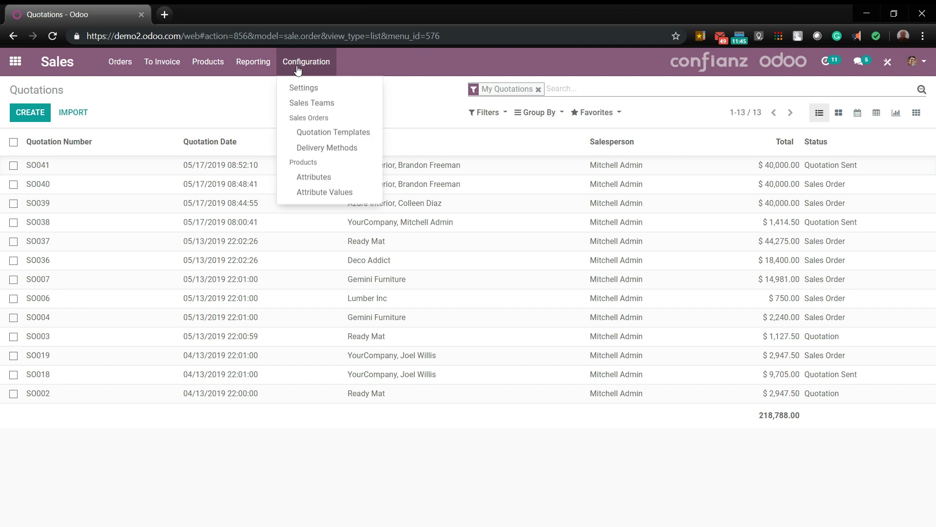
pyautogui.click(299, 88)
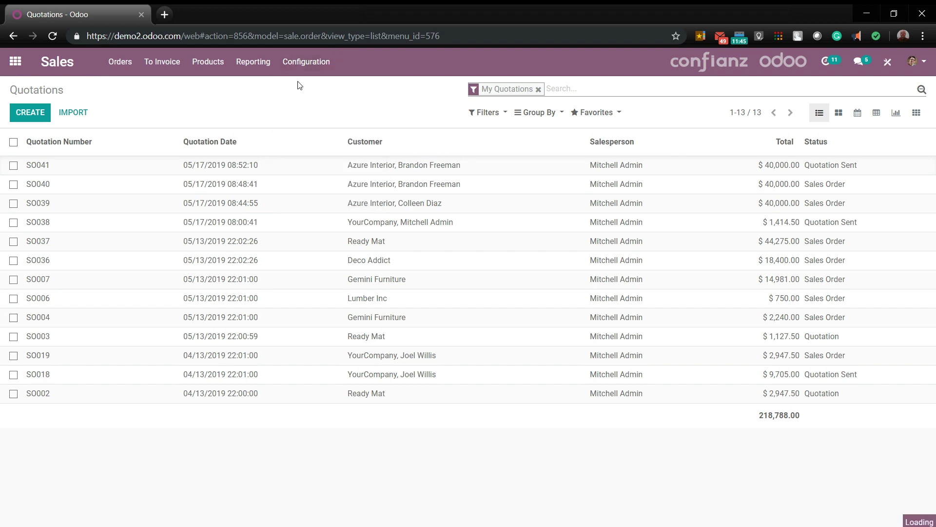
pyautogui.scroll(-7, 288, 169)
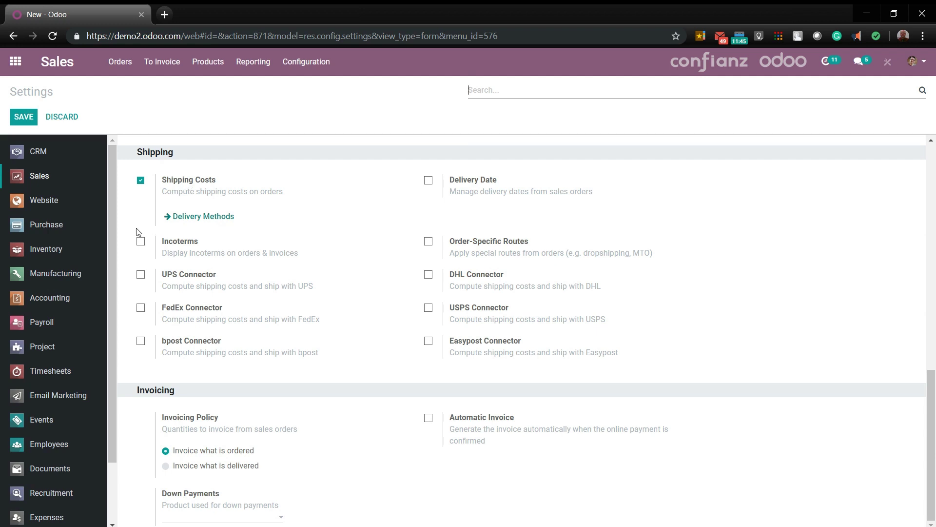
pyautogui.click(141, 275)
pyautogui.click(140, 308)
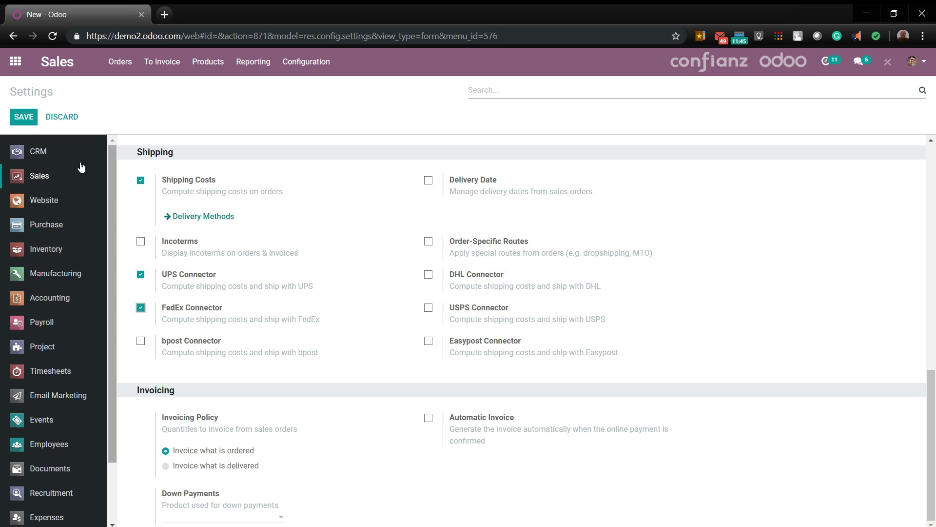
pyautogui.click(22, 122)
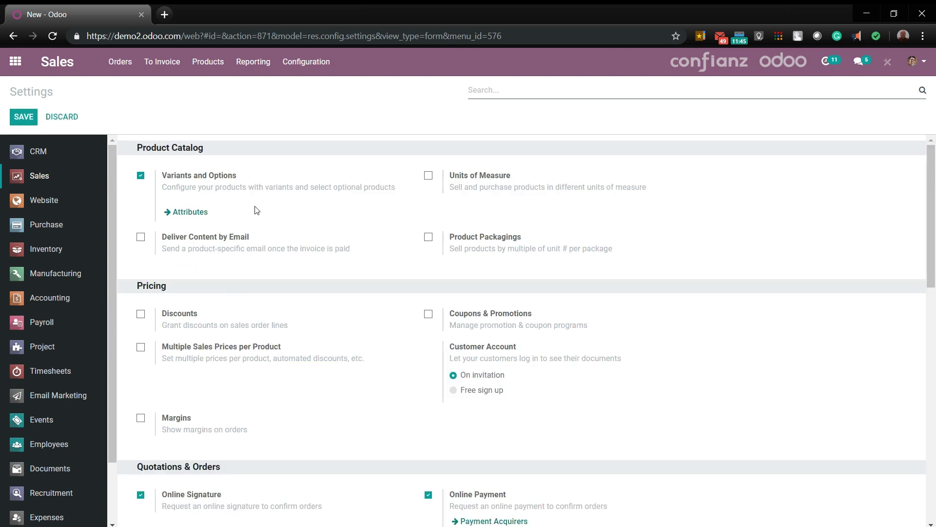
# Step: Set the Free delivery charges delivery method's fixed price to 6.00, rename it to "Delivery charges" and save
pyautogui.click(302, 68)
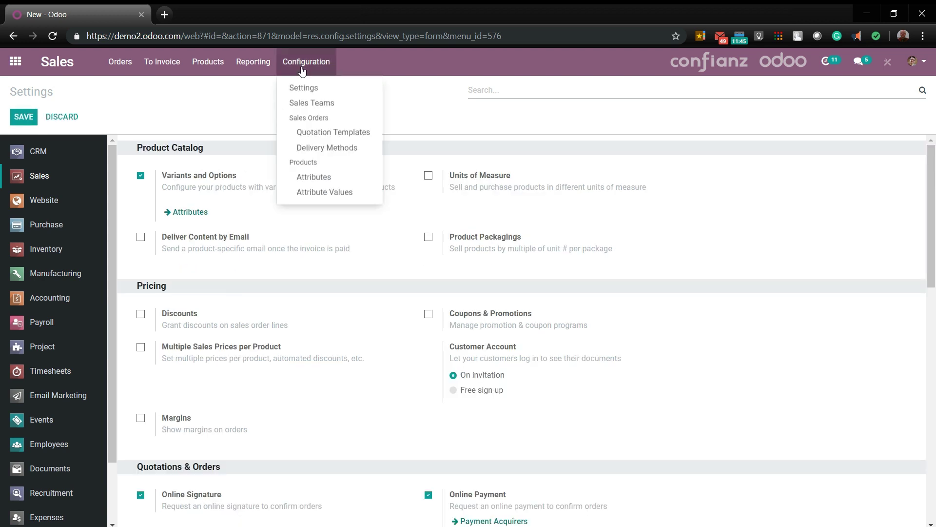
pyautogui.click(301, 148)
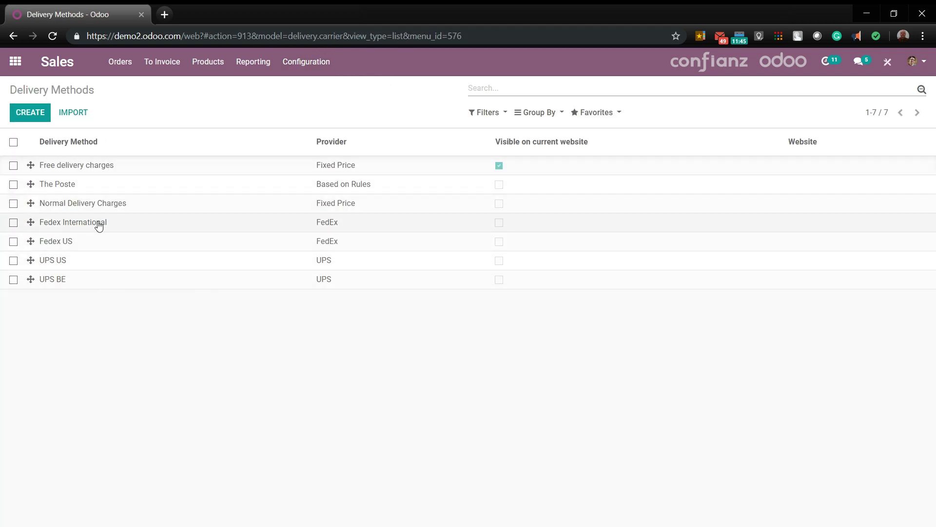
pyautogui.click(87, 170)
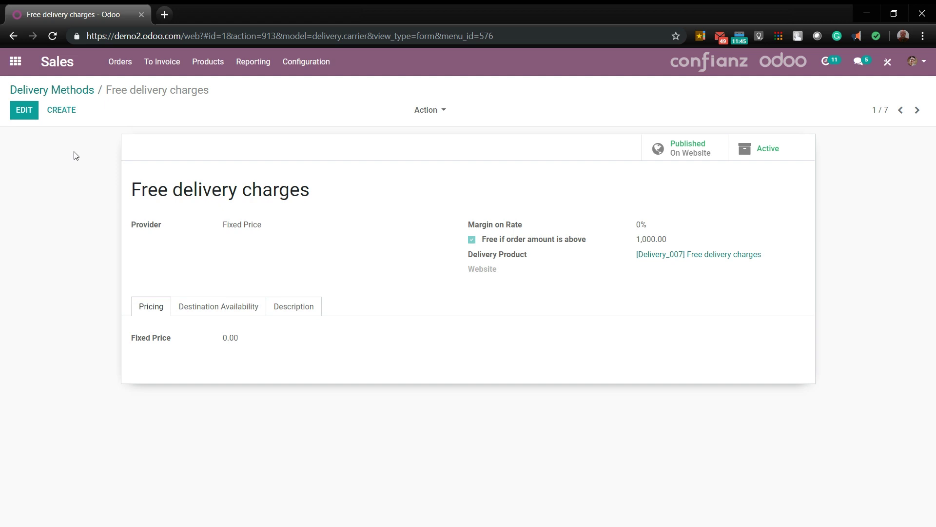
pyautogui.click(28, 111)
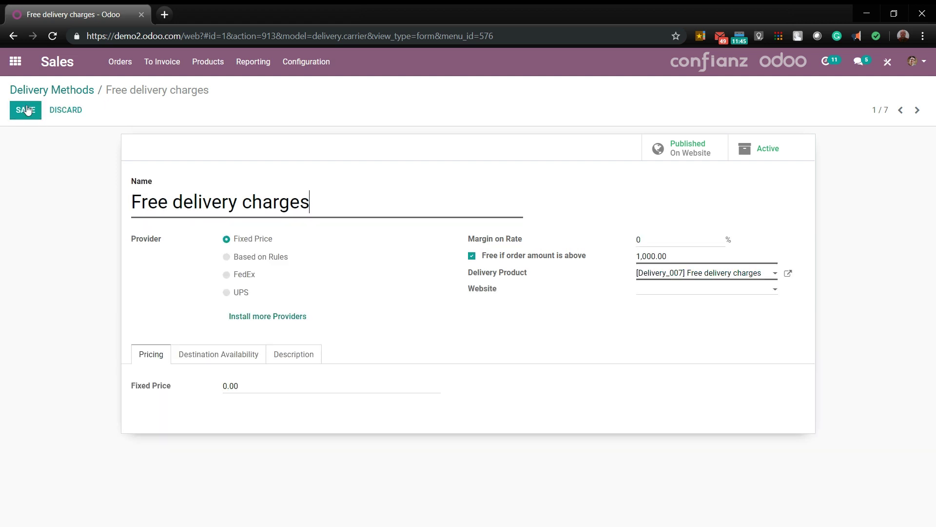
pyautogui.moveTo(227, 385); pyautogui.dragTo(194, 378)
pyautogui.moveTo(185, 202); pyautogui.dragTo(84, 201)
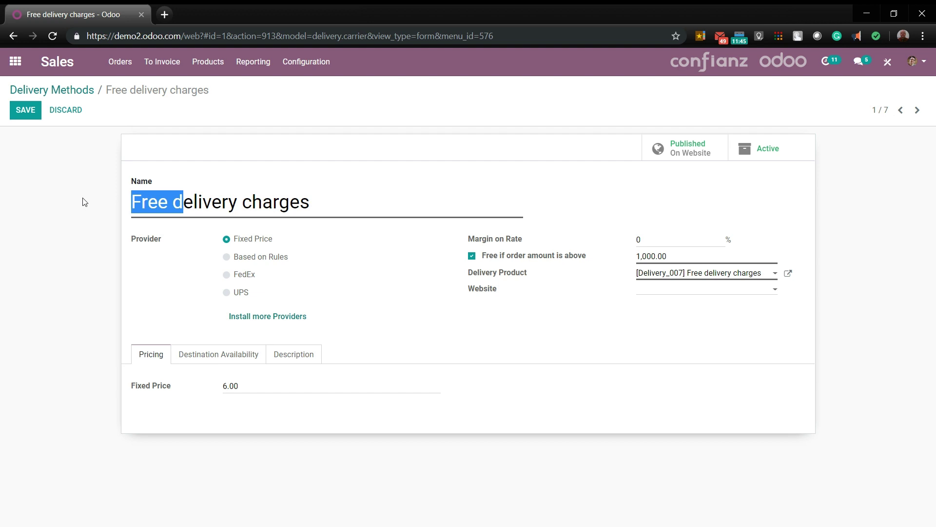
pyautogui.write('D')
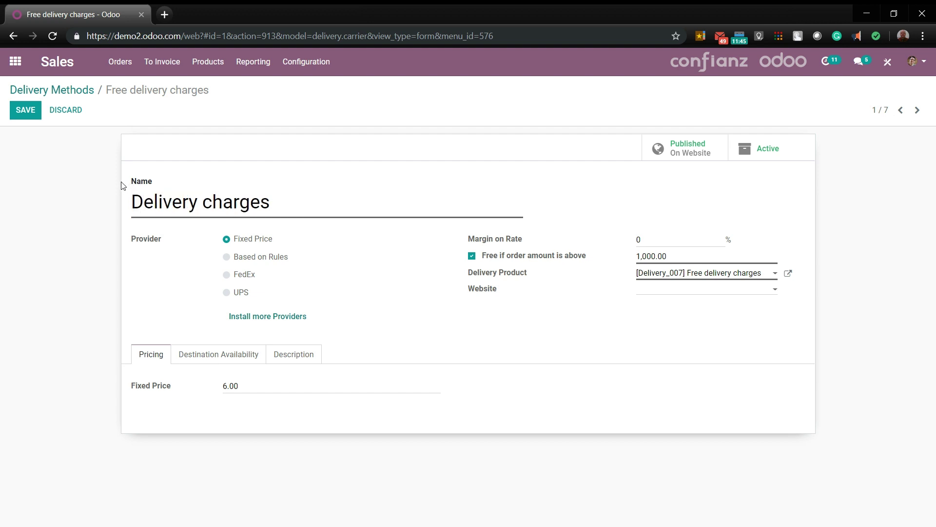
pyautogui.click(32, 114)
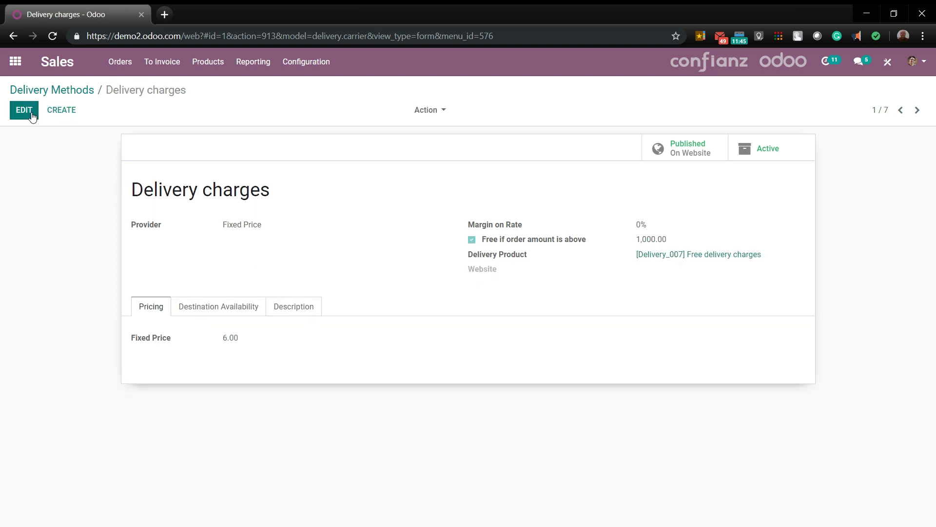
# Step: Create a delivery method named "Rule Based Template" with the provider set to Based on Rules
pyautogui.click(59, 111)
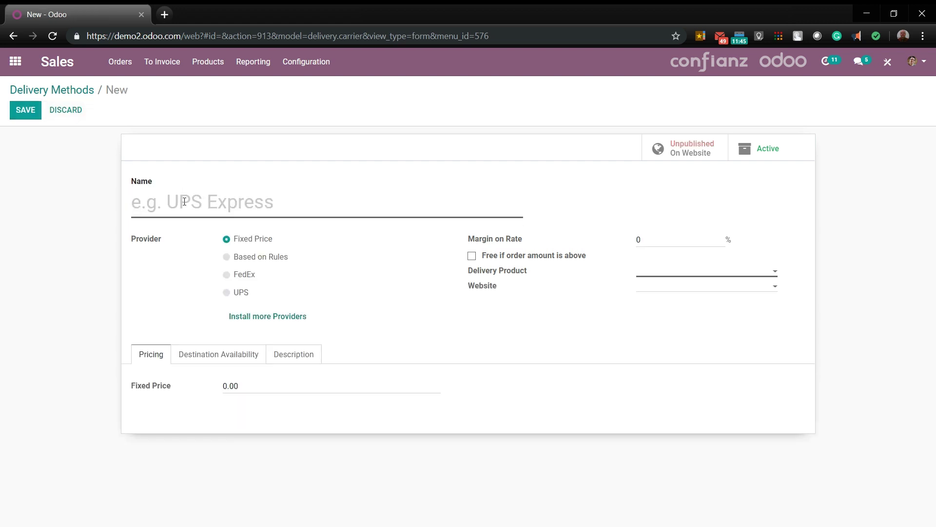
pyautogui.write('Rule Based Template')
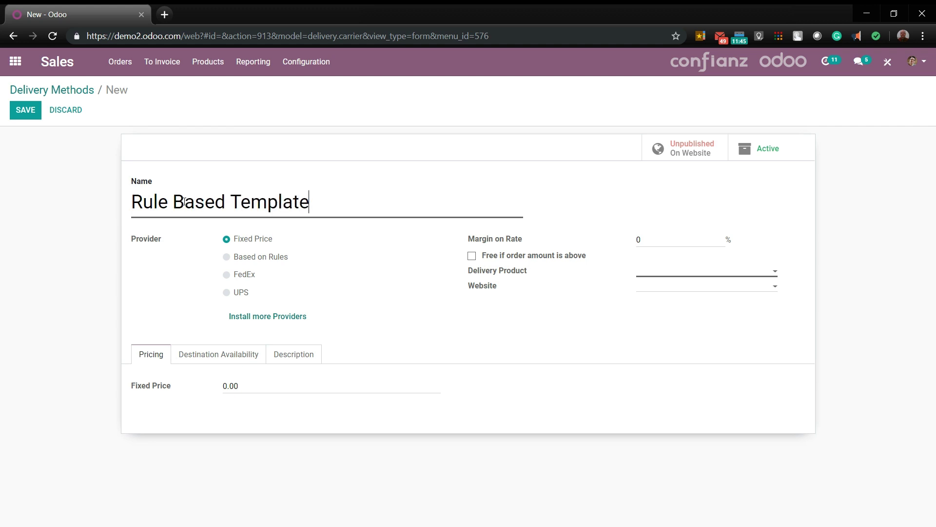
pyautogui.click(227, 257)
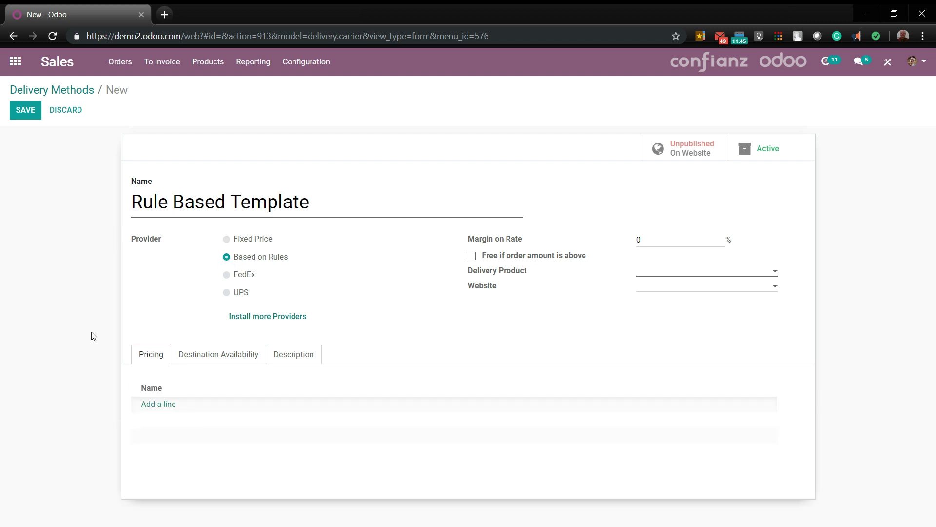
# Step: Add a pricing rule charging a fixed delivery cost of 6 when the weight is <= 5
pyautogui.click(154, 414)
pyautogui.click(154, 405)
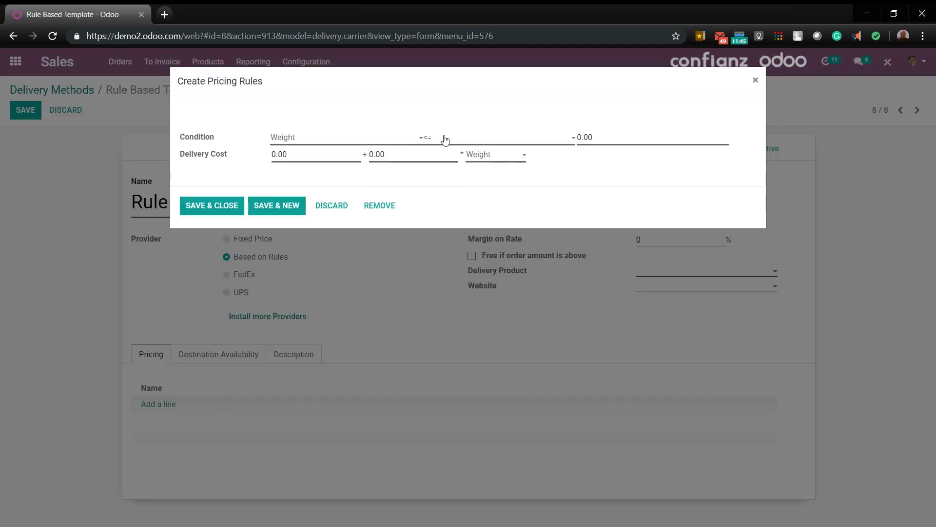
pyautogui.doubleClick(604, 135)
pyautogui.write('5')
pyautogui.doubleClick(303, 154)
pyautogui.write('6')
pyautogui.click(188, 205)
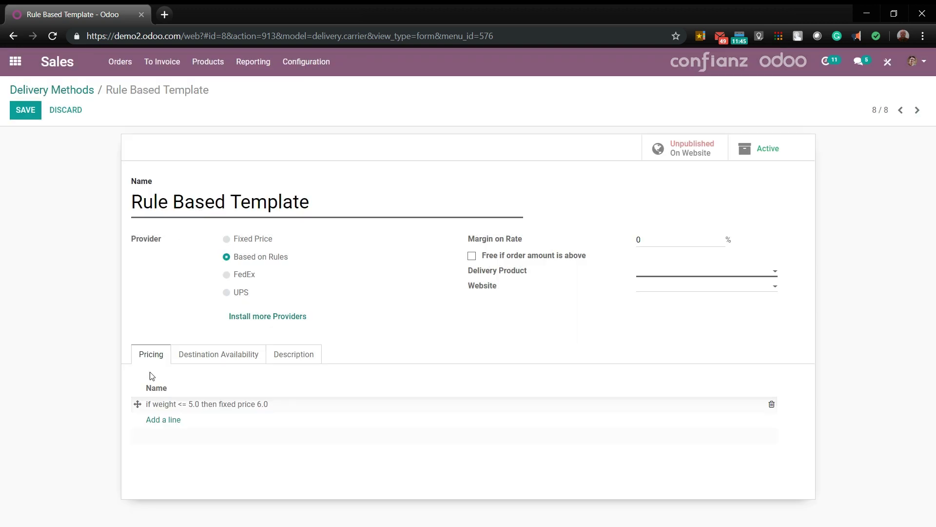
# Step: Add a second pricing rule charging a fixed delivery cost of 30 when the weight is >= 20
pyautogui.click(154, 422)
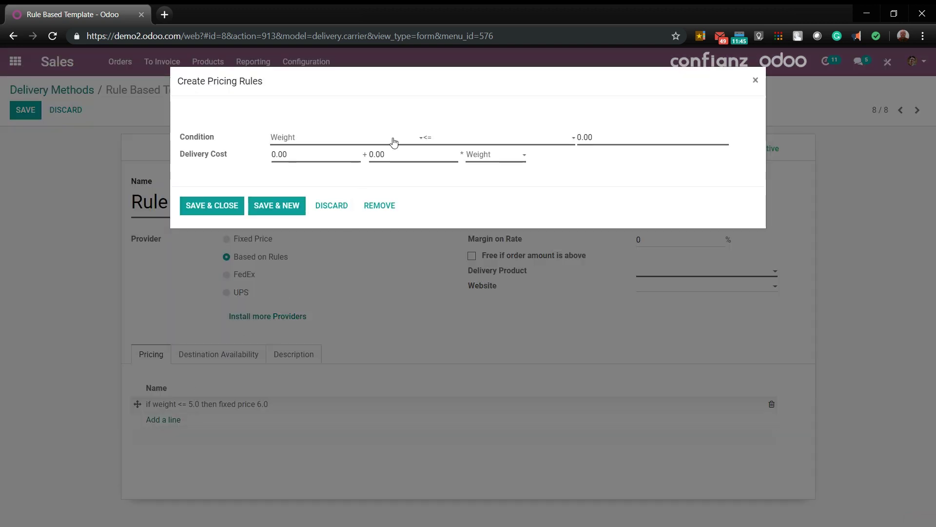
pyautogui.press('Down')
pyautogui.press('Down')
pyautogui.doubleClick(616, 138)
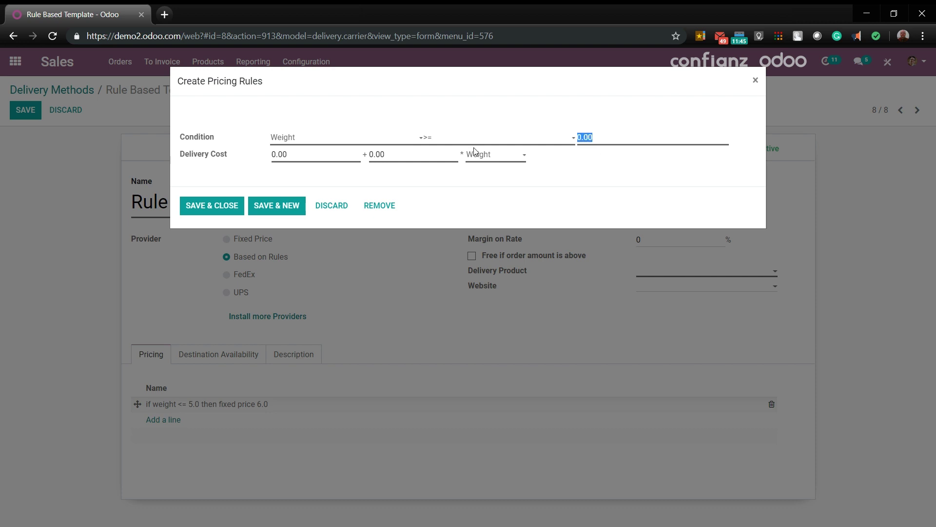
pyautogui.write('20')
pyautogui.doubleClick(291, 155)
pyautogui.write('30')
pyautogui.click(188, 206)
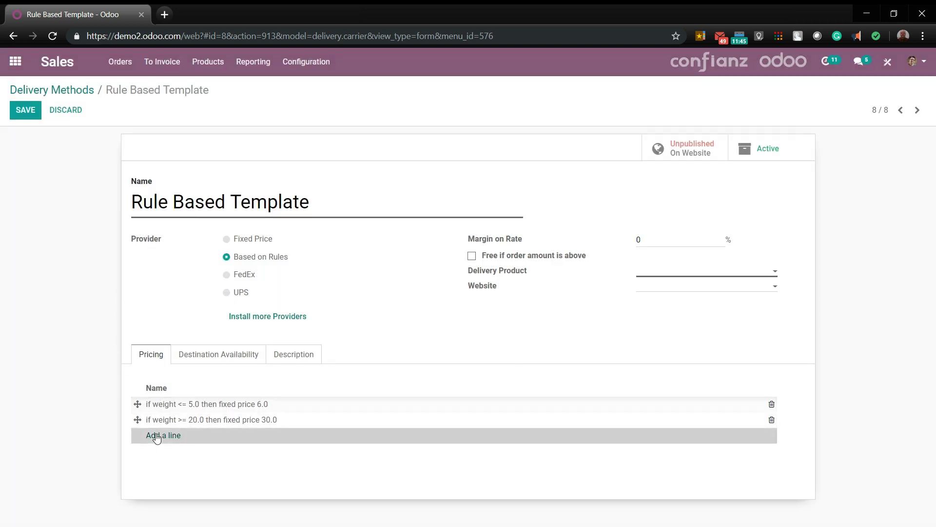
# Step: Add a pricing rule without a delivery cost for a price >= 500 and move it above the weight rules
pyautogui.click(156, 436)
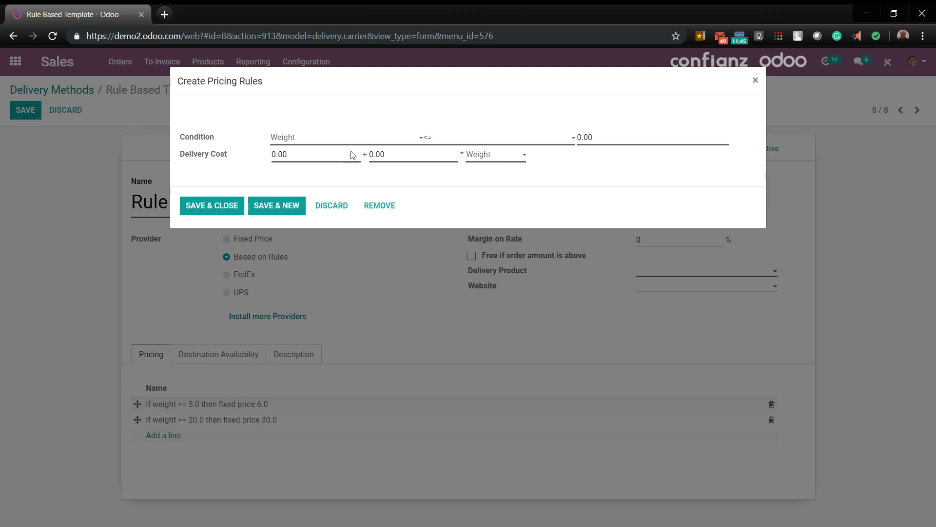
pyautogui.press('p')
pyautogui.press('>')
pyautogui.moveTo(614, 141); pyautogui.dragTo(443, 151)
pyautogui.write('5')
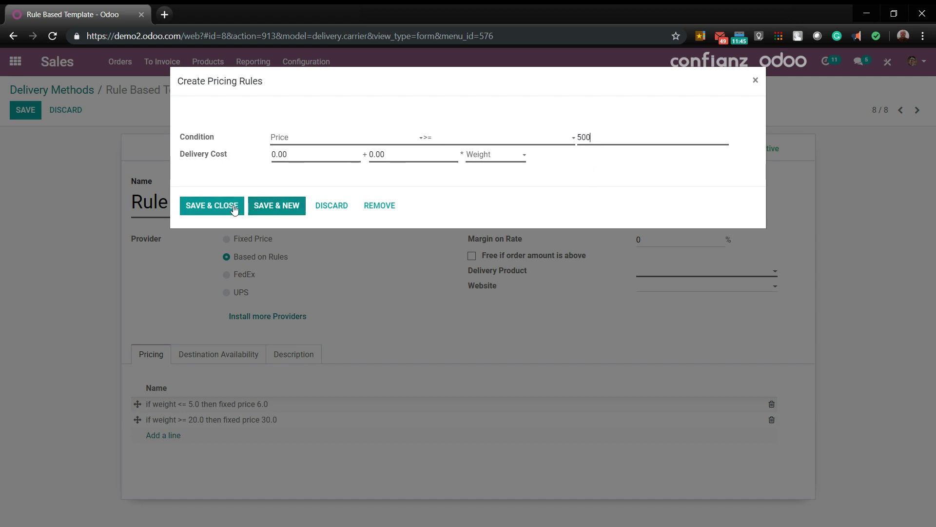
pyautogui.click(232, 206)
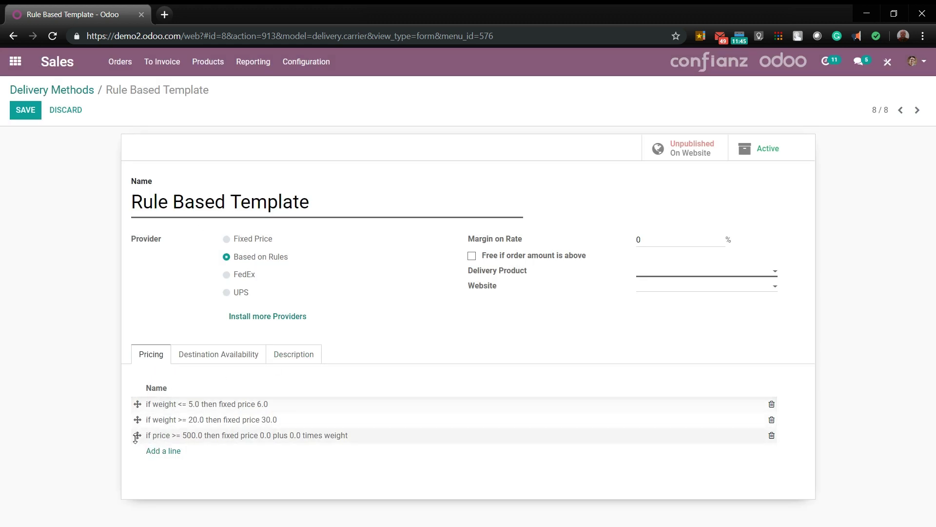
pyautogui.moveTo(137, 435); pyautogui.dragTo(153, 400)
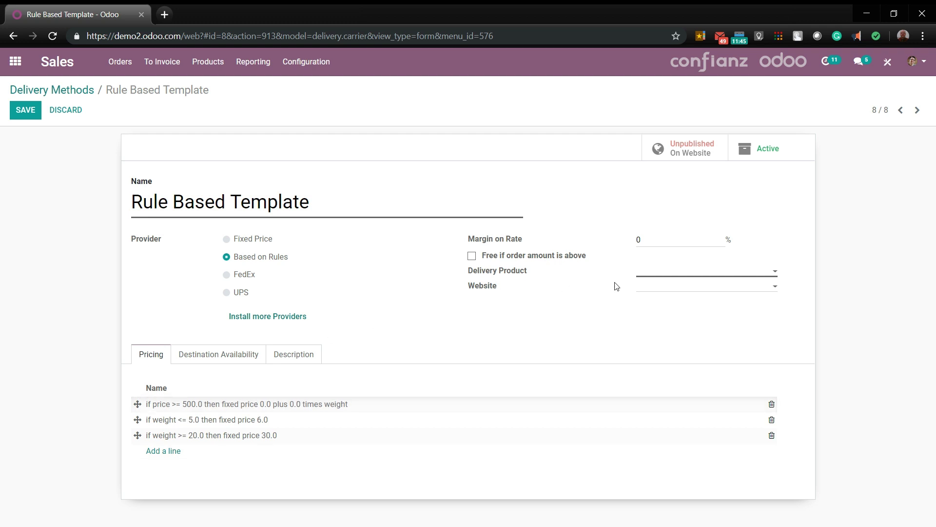
# Step: Create a new delivery product named "Delivery charges" for the method and save the delivery method
pyautogui.click(693, 270)
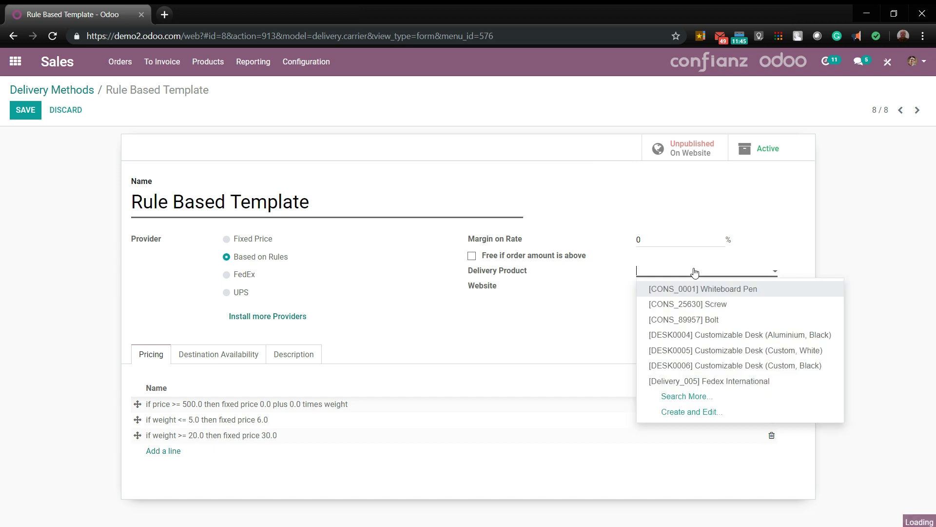
pyautogui.click(675, 413)
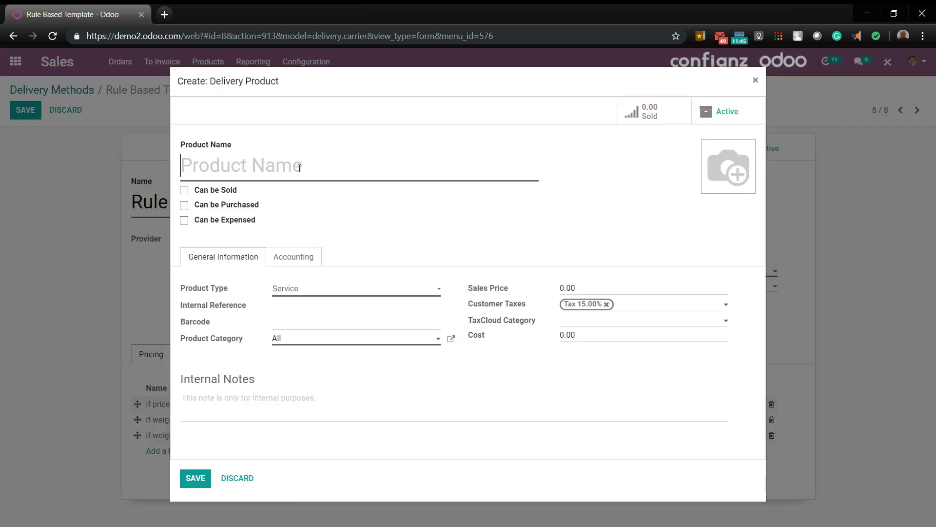
pyautogui.write('D')
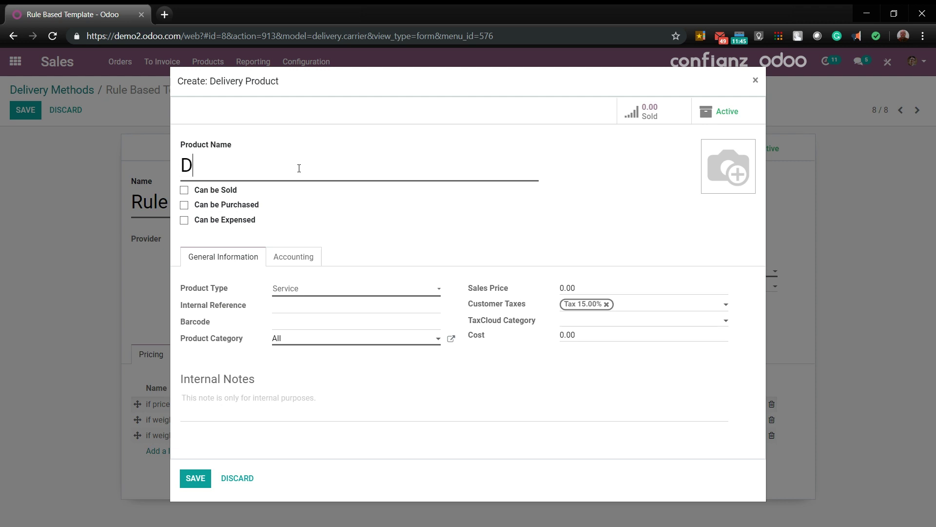
pyautogui.write('eliver charges')
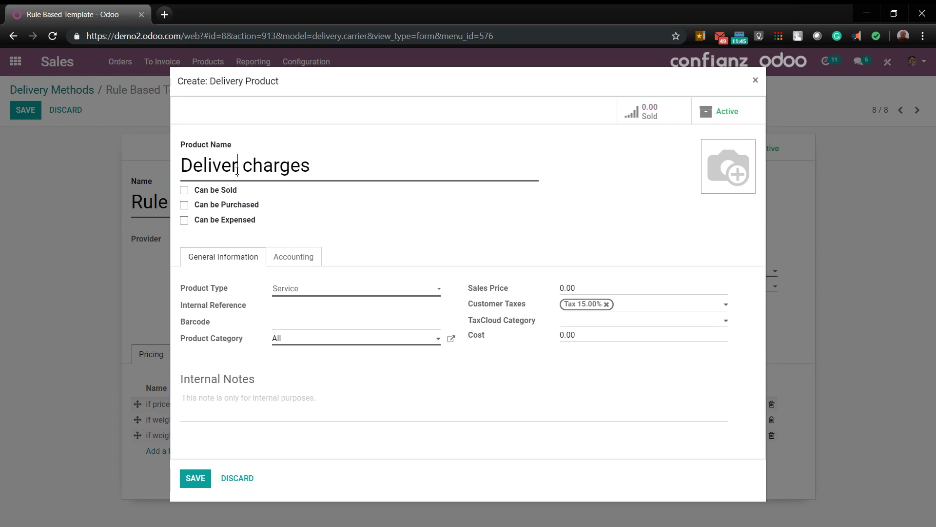
pyautogui.write('y')
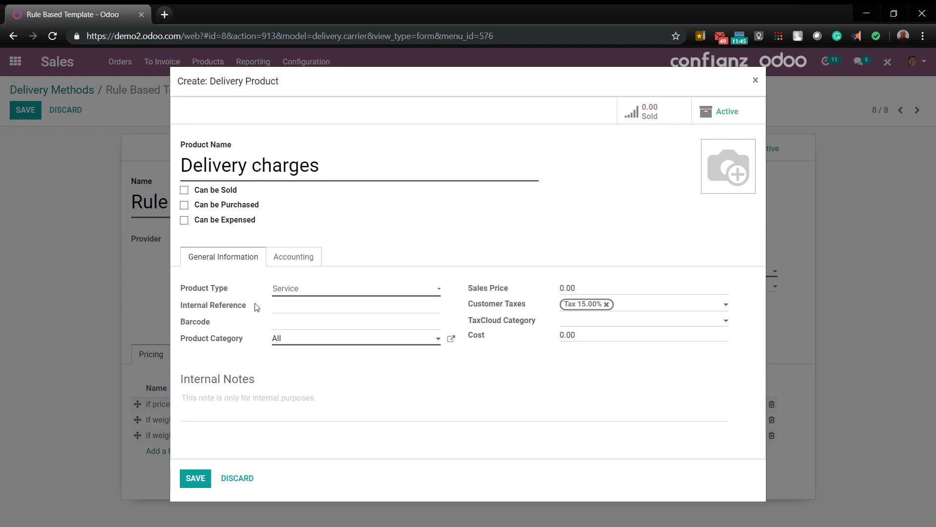
pyautogui.click(201, 474)
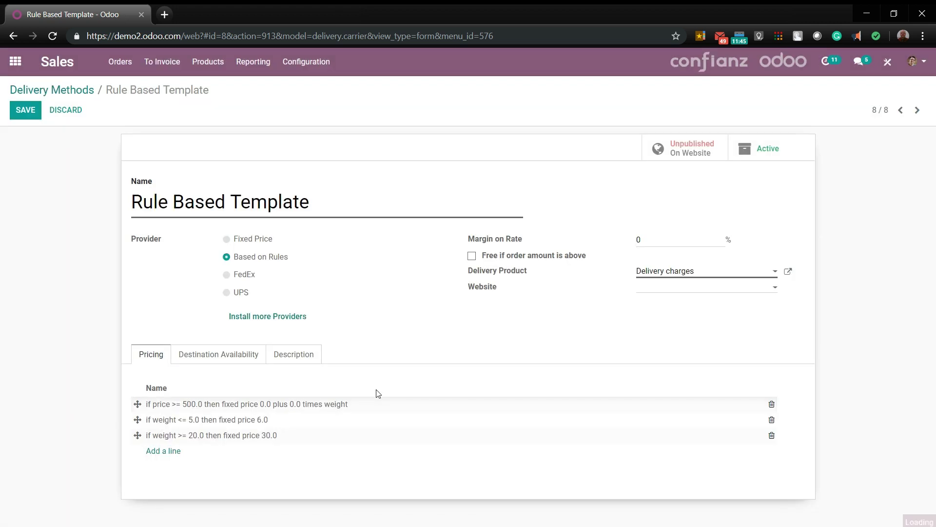
pyautogui.click(29, 110)
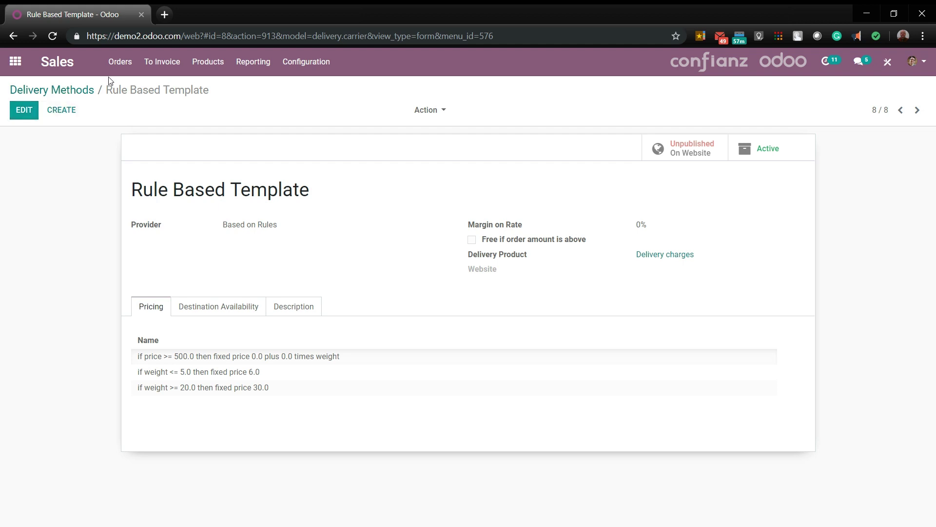
# Step: Create a new quotation for customer Company_1 and set its delivery method to Delivery charges
pyautogui.click(119, 66)
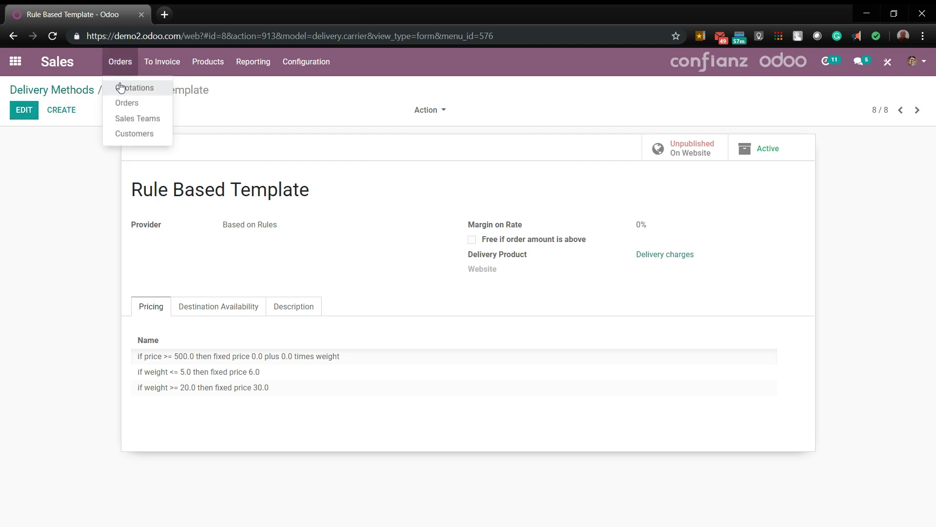
pyautogui.click(120, 87)
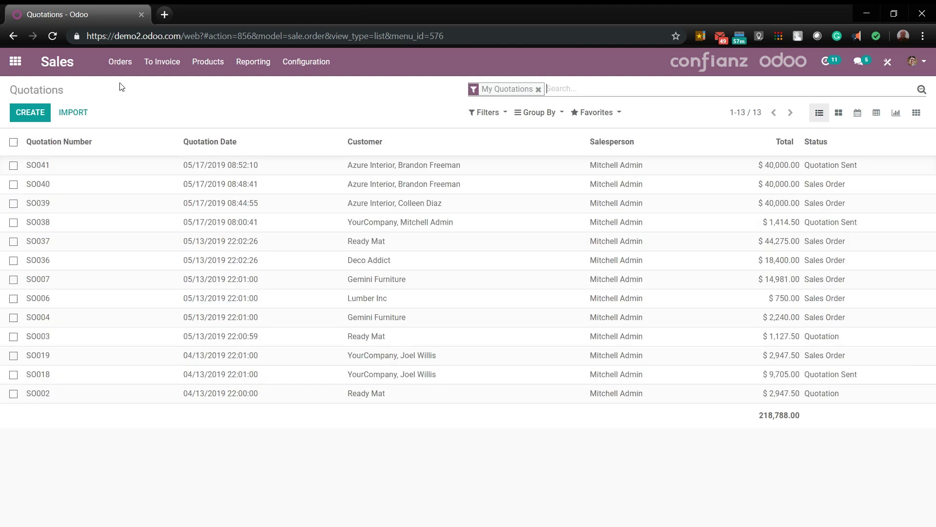
pyautogui.click(46, 116)
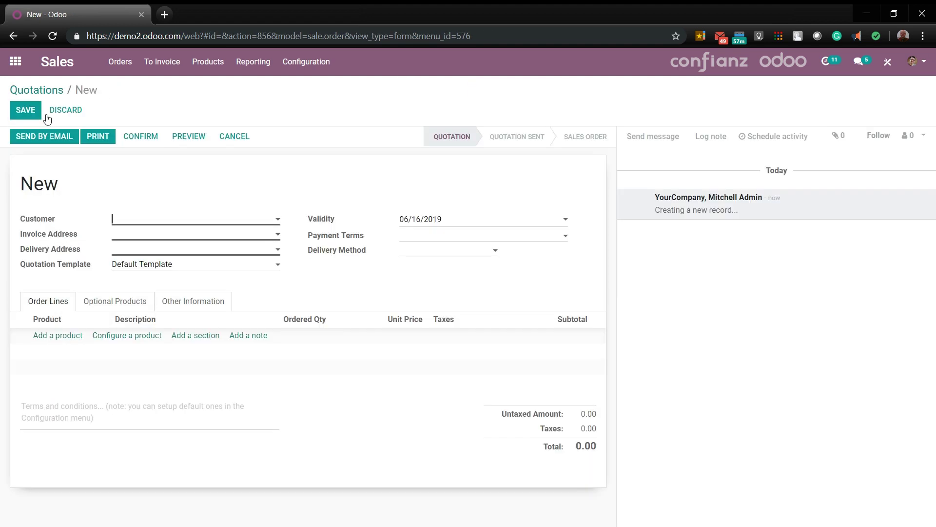
pyautogui.click(159, 219)
pyautogui.click(183, 314)
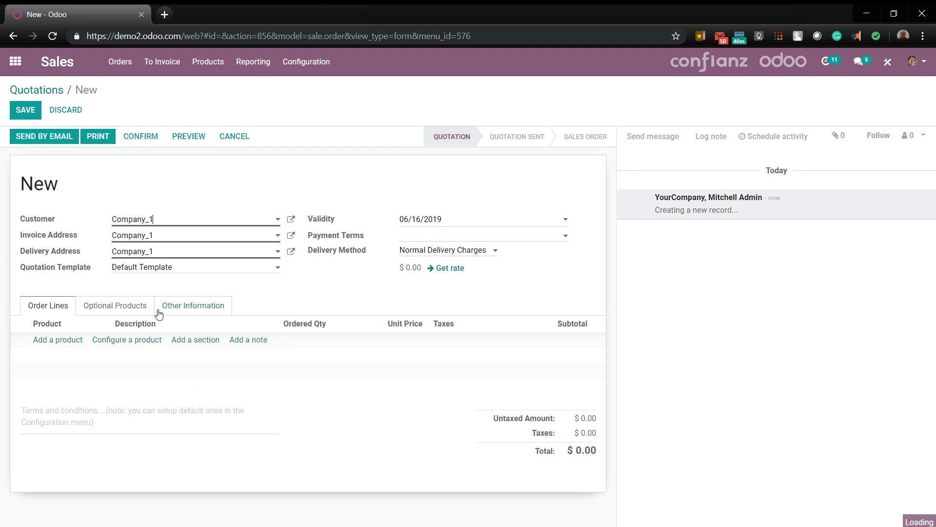
pyautogui.click(427, 252)
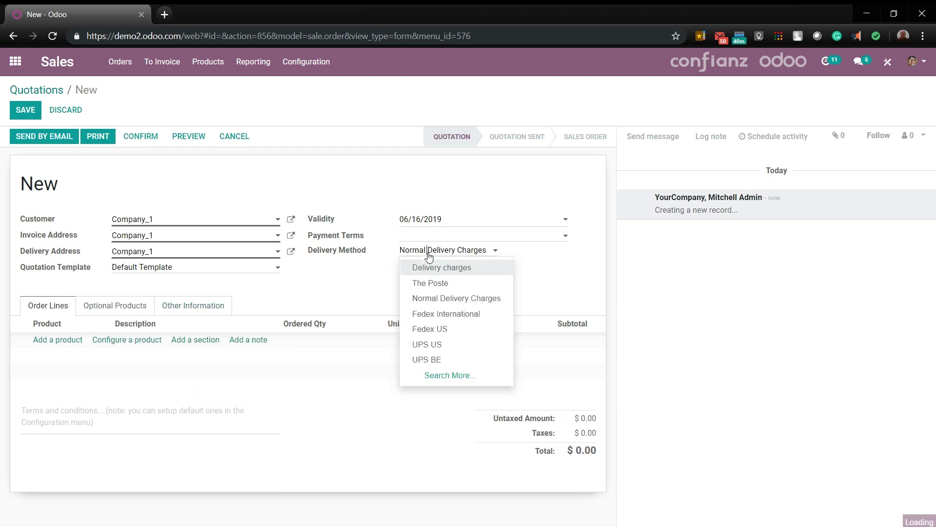
pyautogui.click(432, 275)
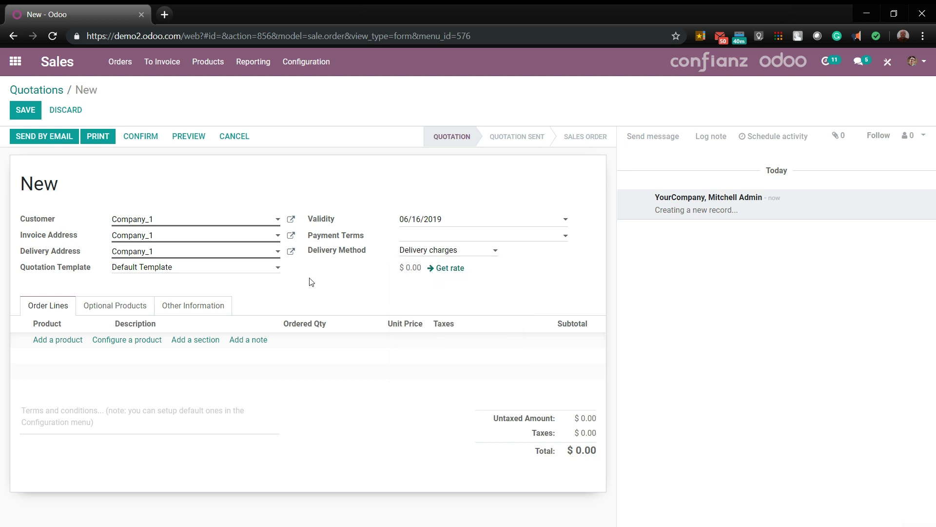
# Step: Add one Large Meeting Table to the order lines and get the delivery rate
pyautogui.click(55, 343)
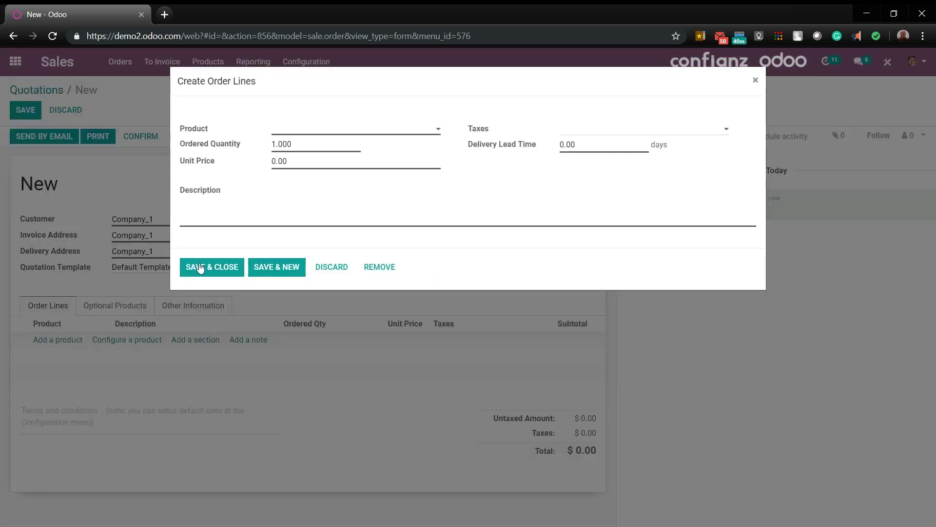
pyautogui.click(289, 133)
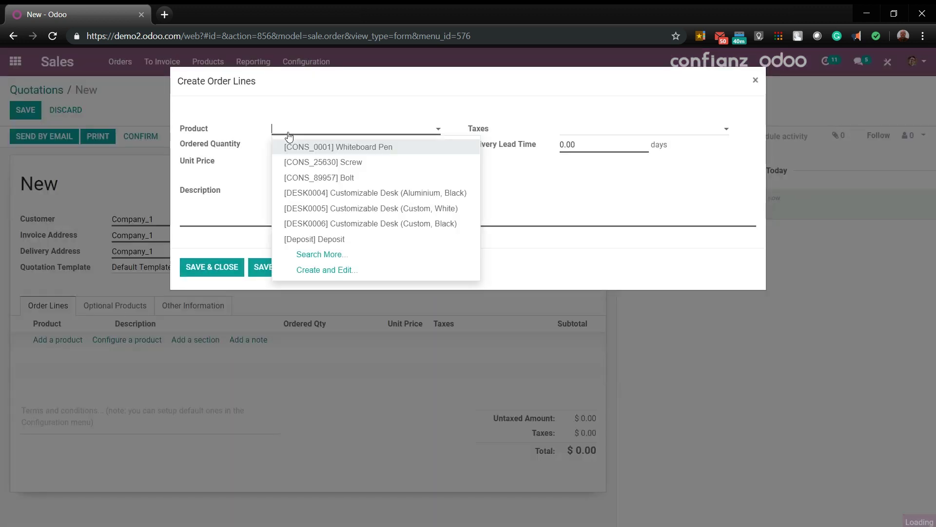
pyautogui.write('Meeting')
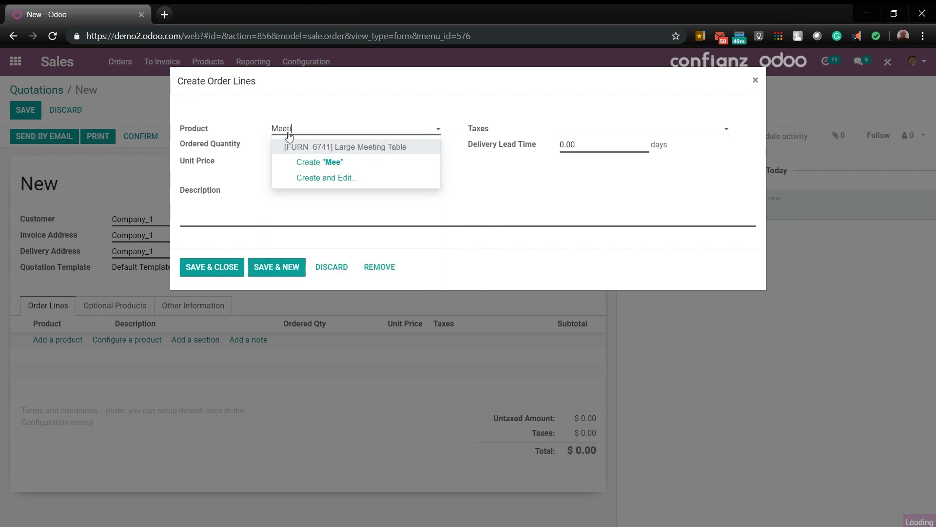
pyautogui.click(308, 147)
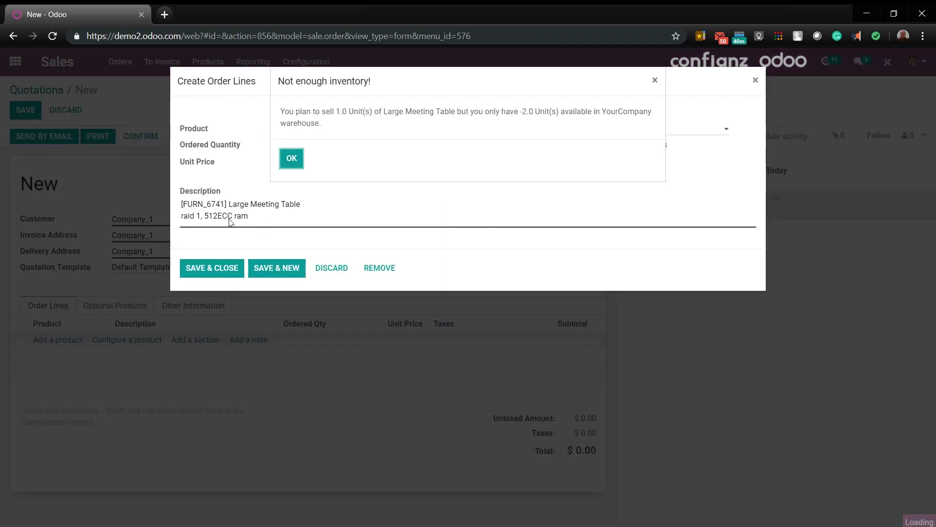
pyautogui.click(293, 159)
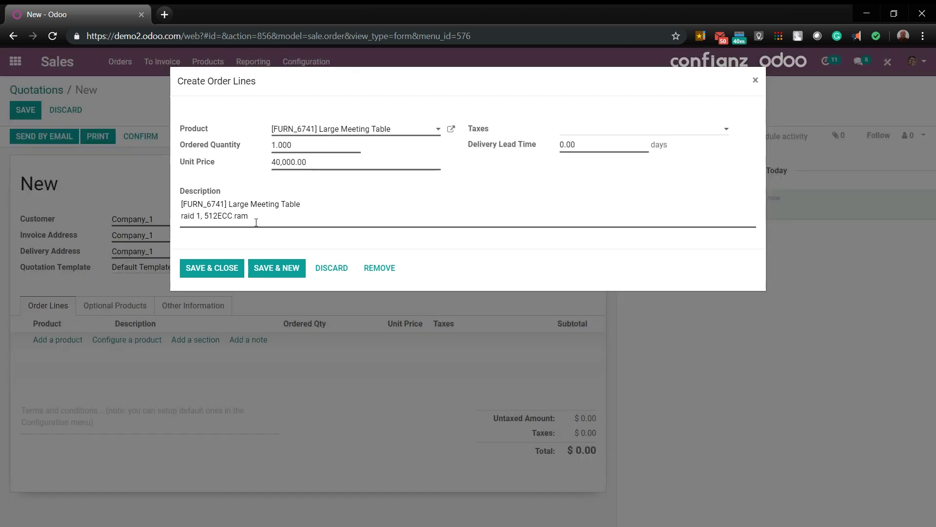
pyautogui.click(241, 267)
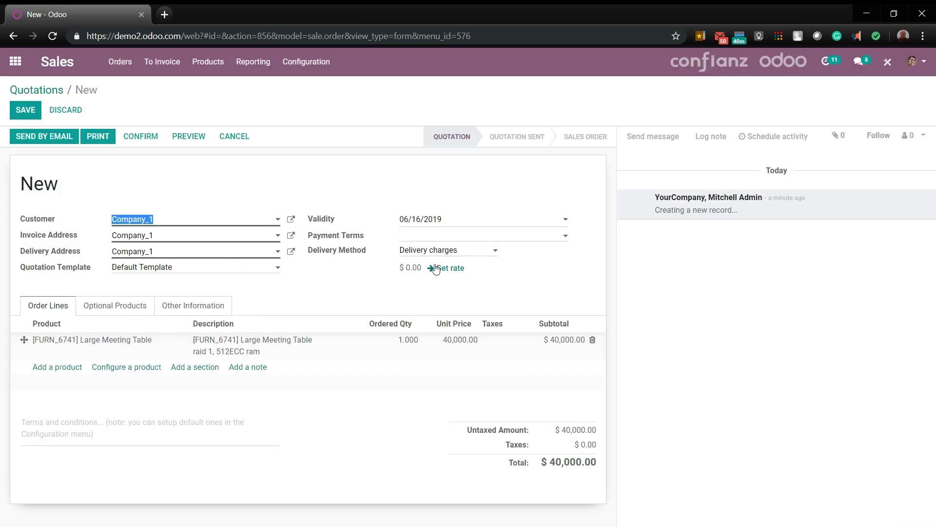
pyautogui.click(447, 274)
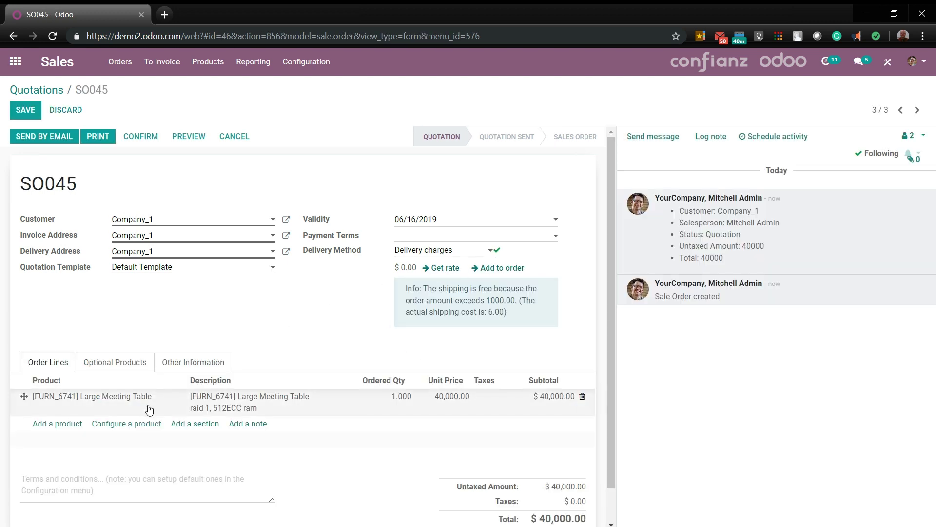
# Step: Replace the Large Meeting Table order line with Conference Chair (Steel) and get the delivery rate again
pyautogui.click(583, 397)
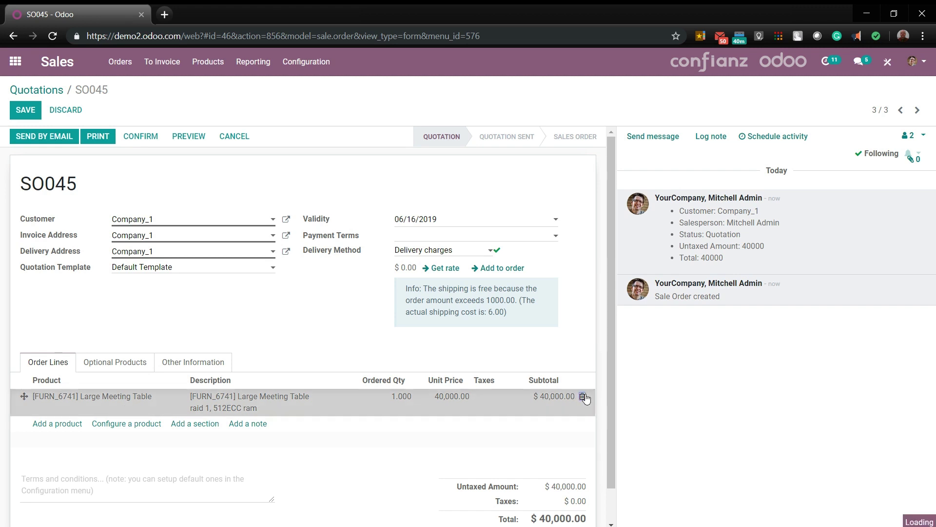
pyautogui.click(71, 396)
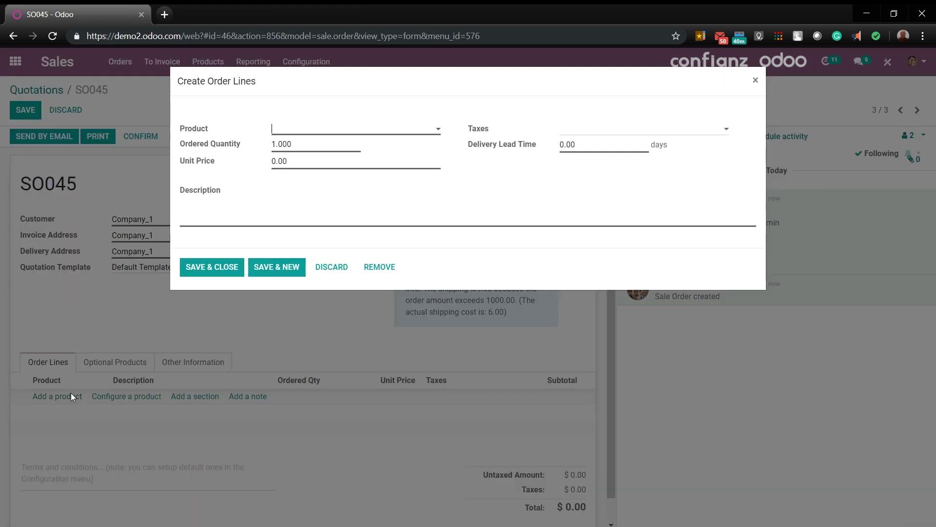
pyautogui.click(293, 129)
pyautogui.write('chair')
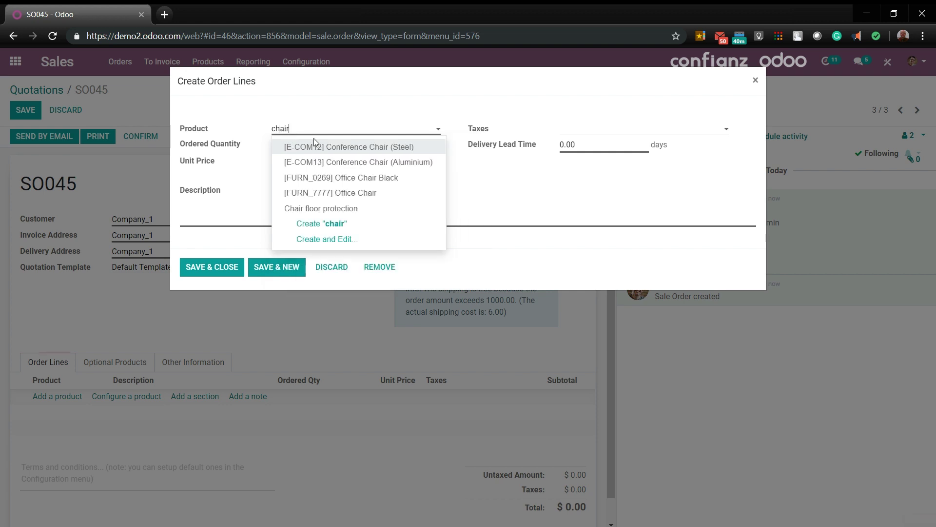
pyautogui.press('Escape')
pyautogui.click(223, 268)
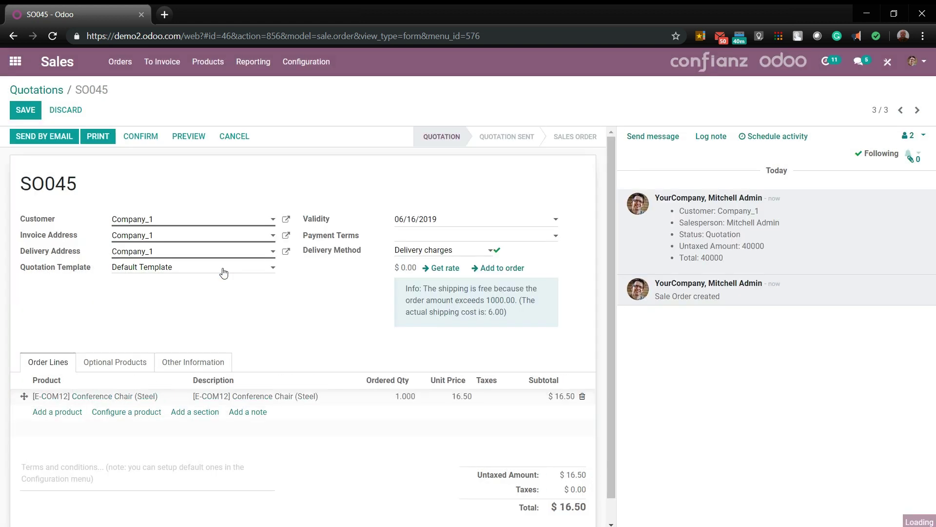
pyautogui.click(451, 271)
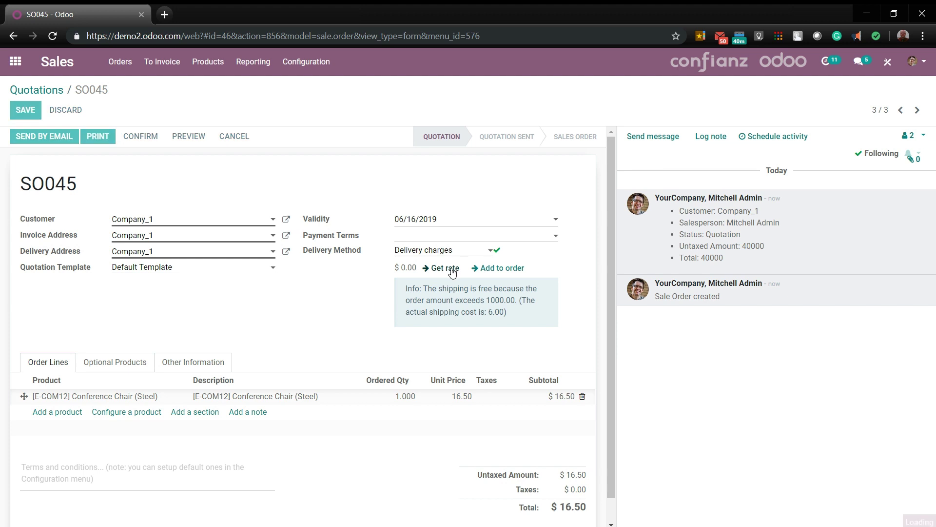